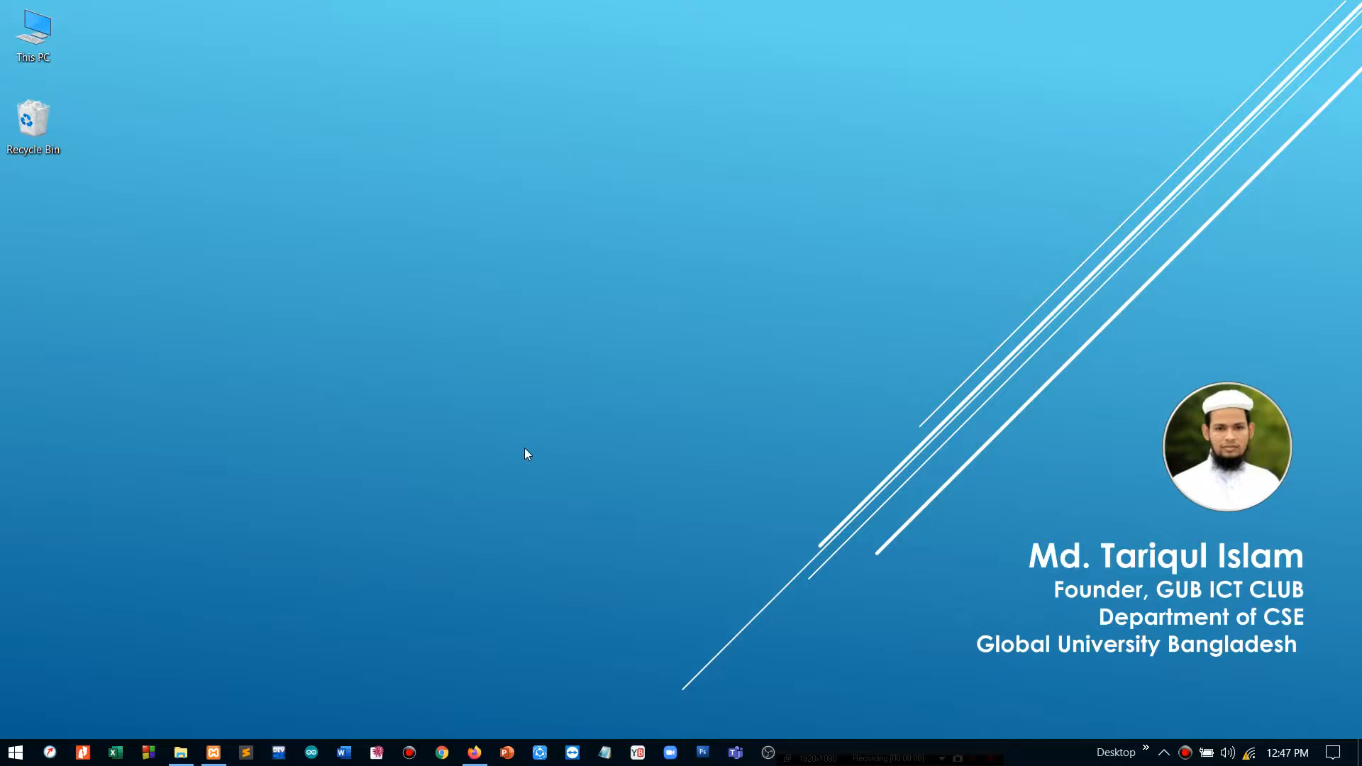
Step: Switch to Firefox and open the WordPress Media Settings to review the thumbnail, medium and large image sizes
left_click(474, 752)
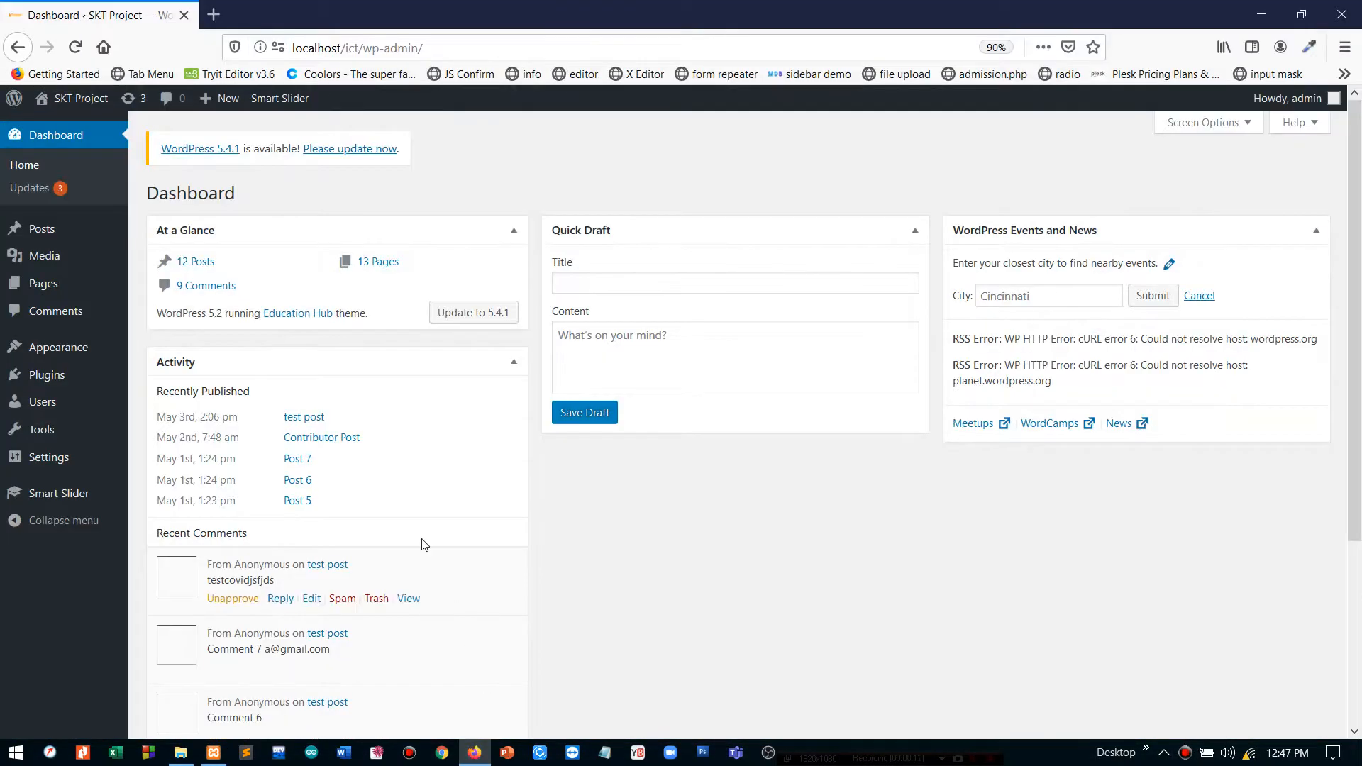
mouse_move(47, 456)
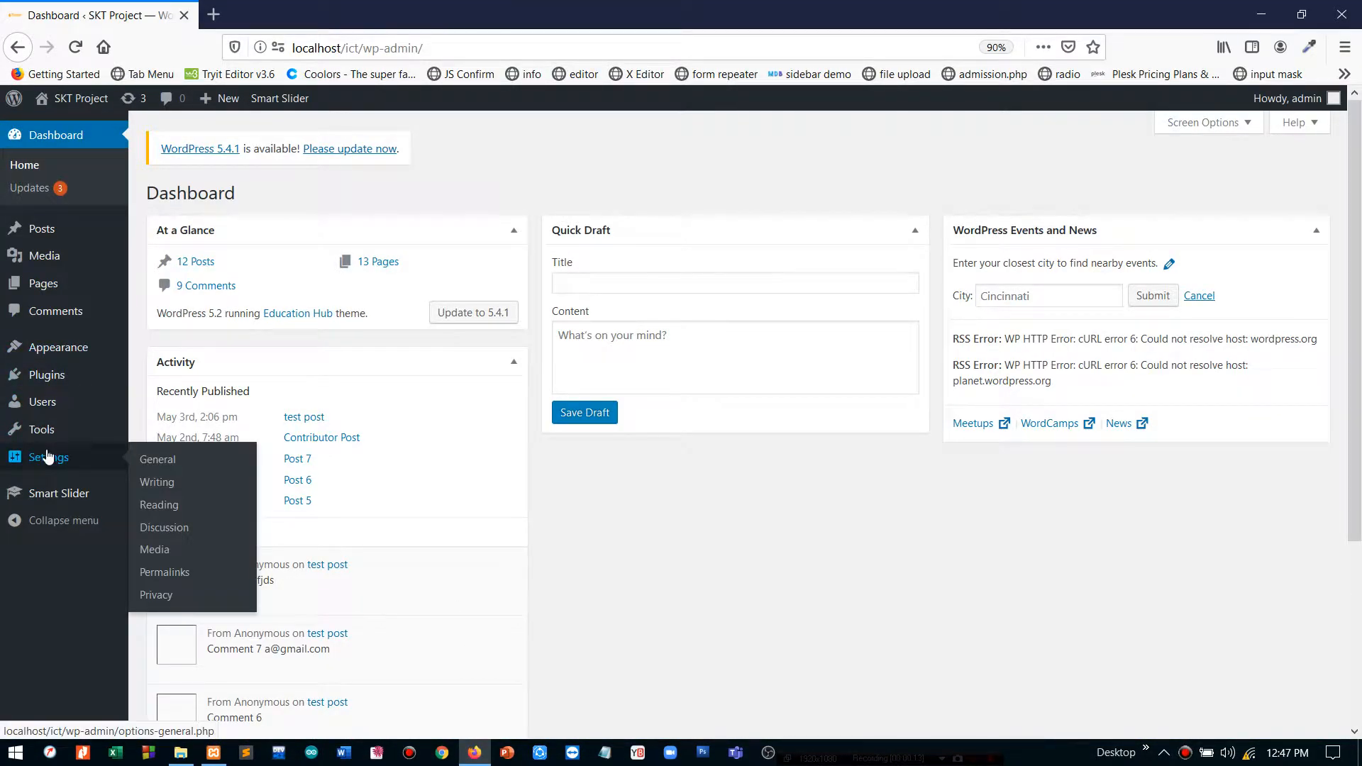
left_click(167, 553)
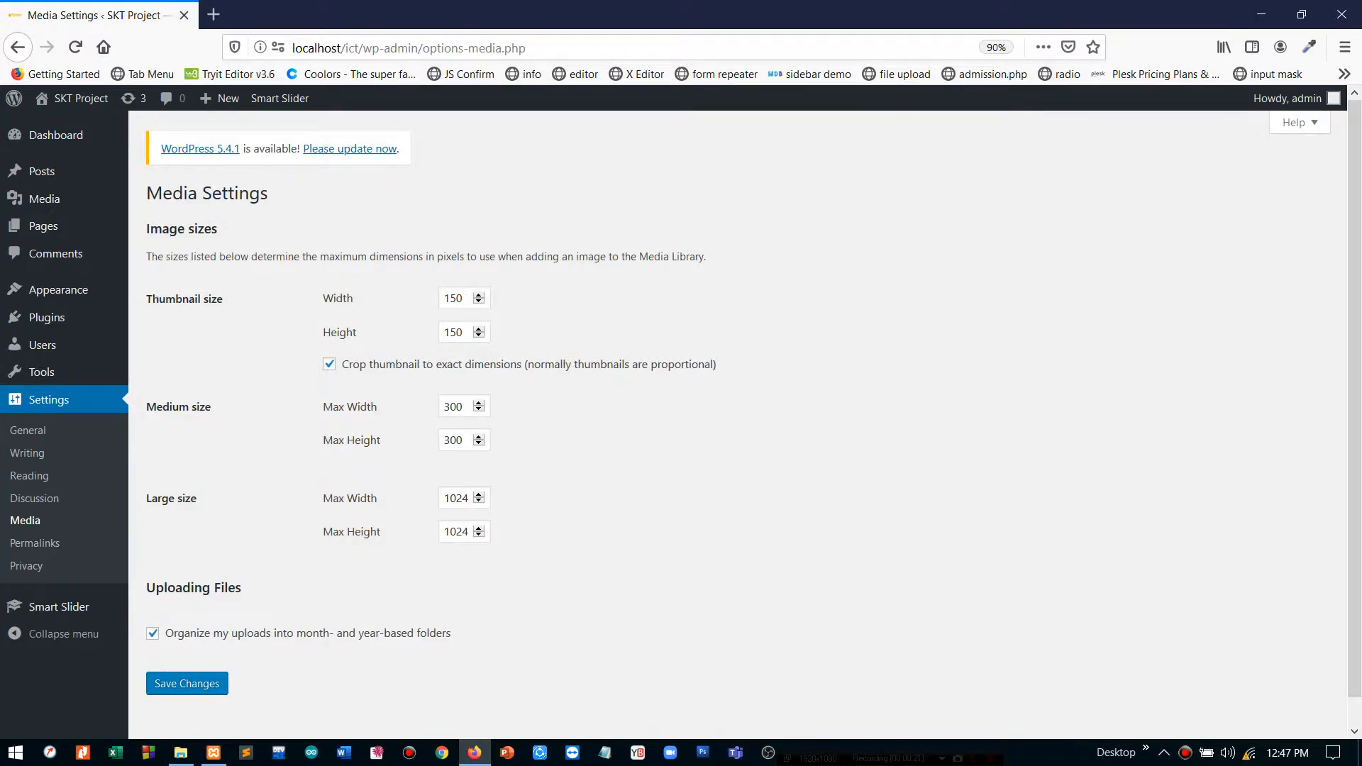
left_click_drag(152, 299, 189, 298)
left_click_drag(175, 501, 162, 500)
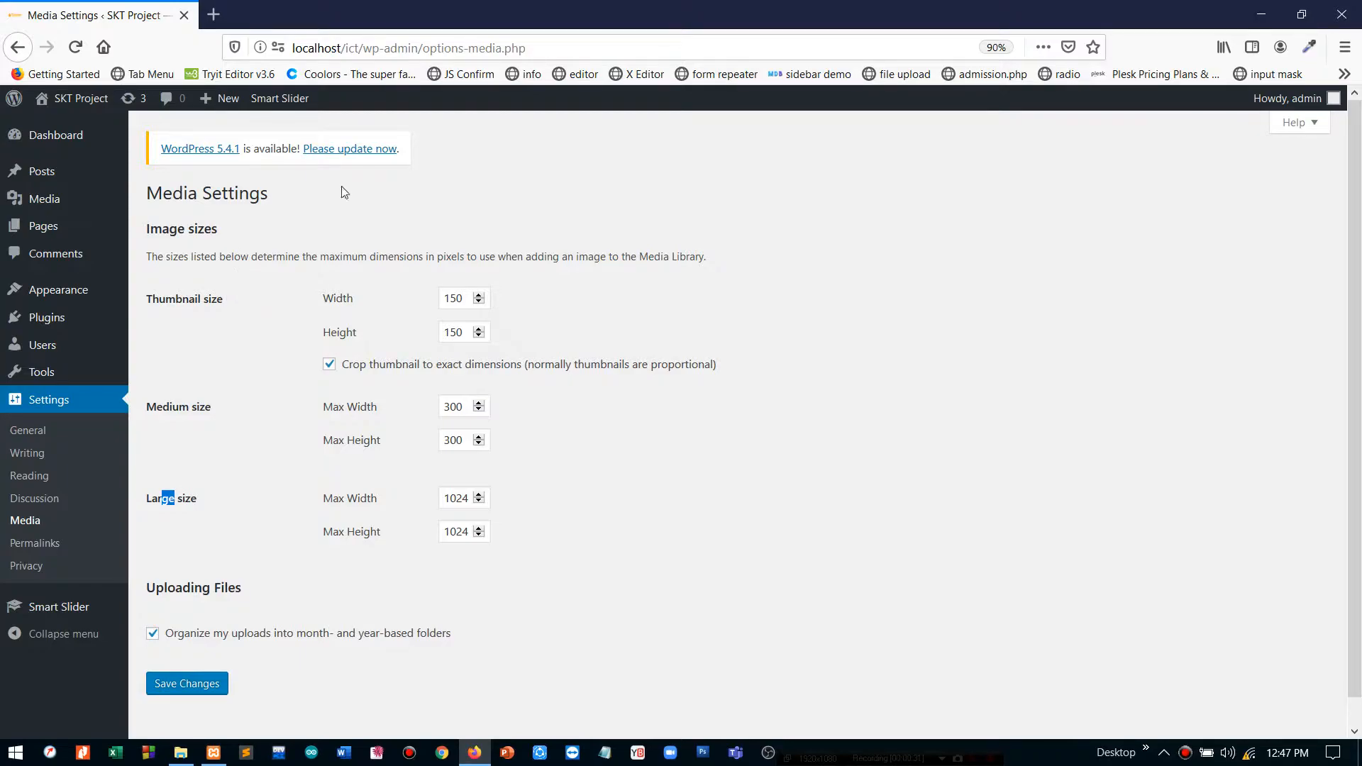
Step: Switch to File Explorer and open the WordPress site folder C:\xampp\htdocs\ict
left_click(1256, 7)
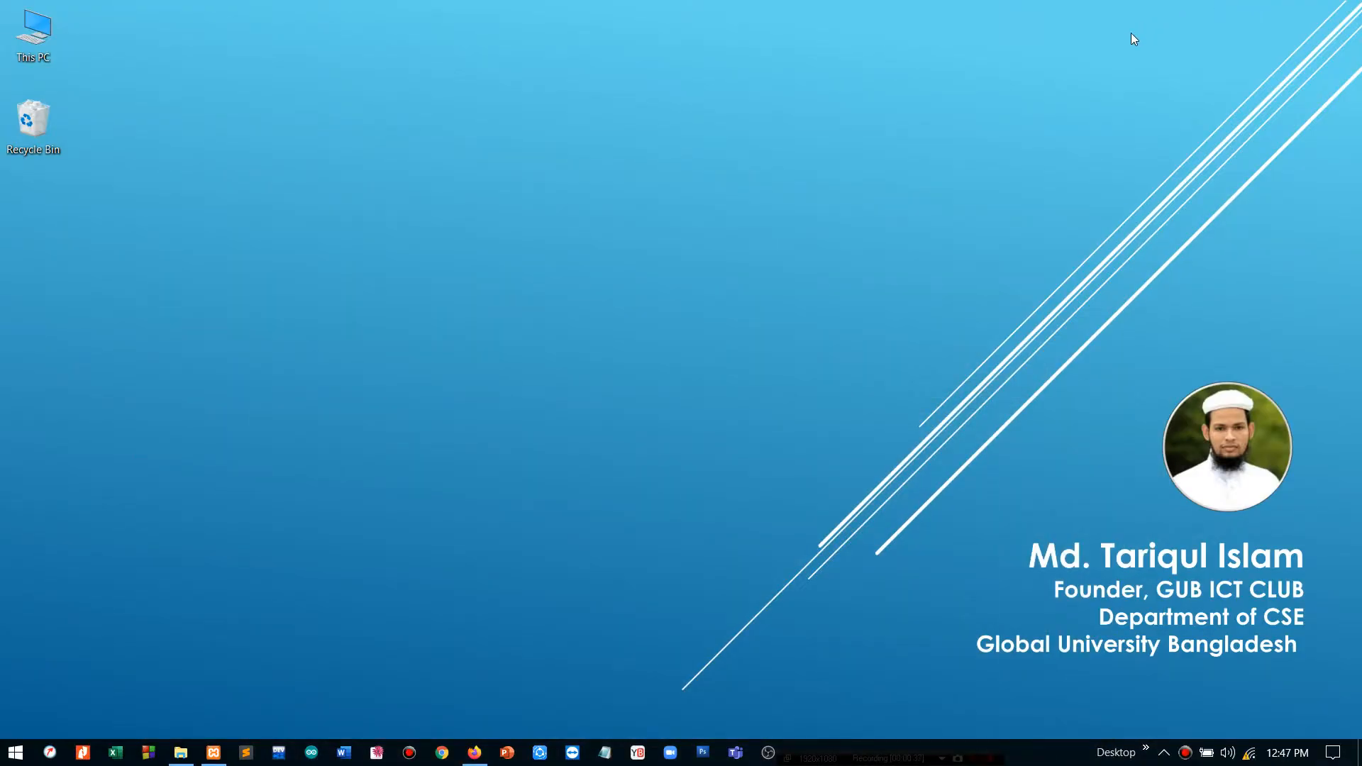
double_click(16, 25)
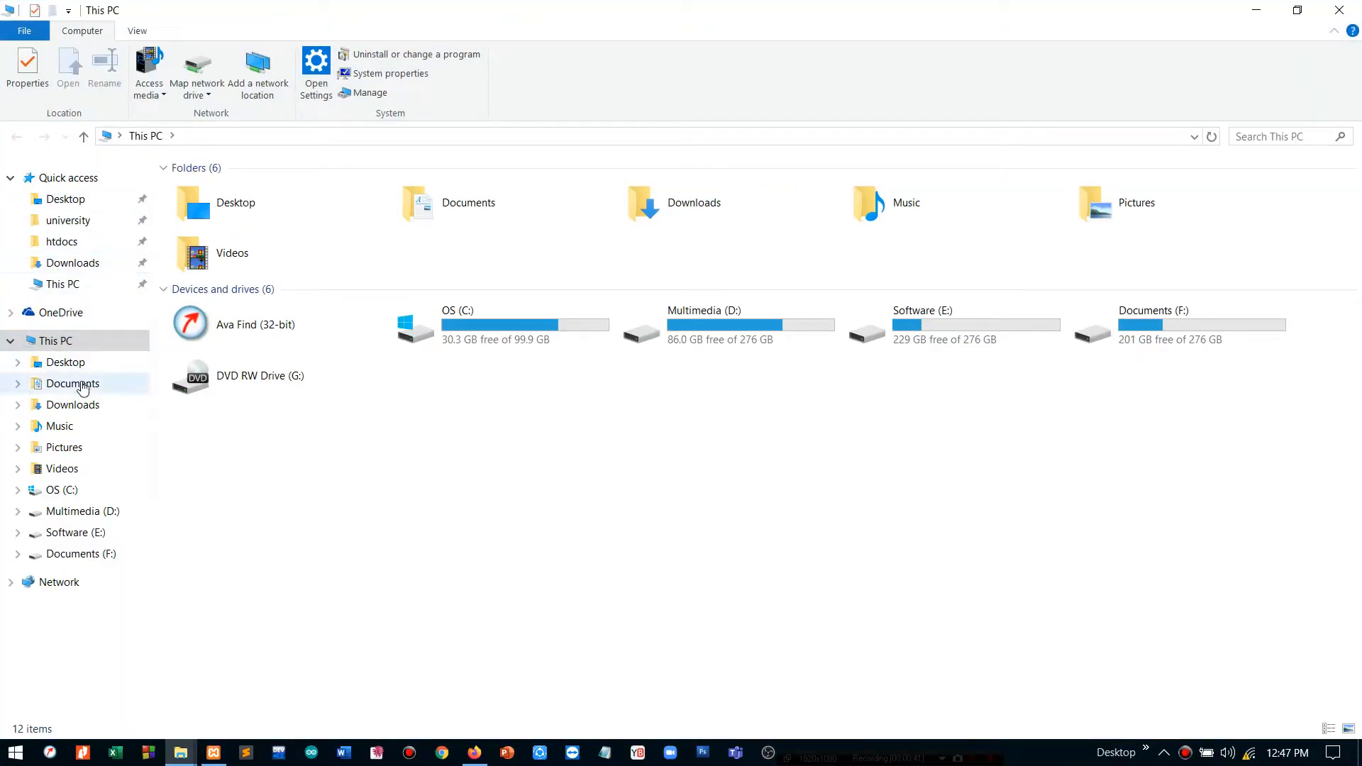
left_click(70, 499)
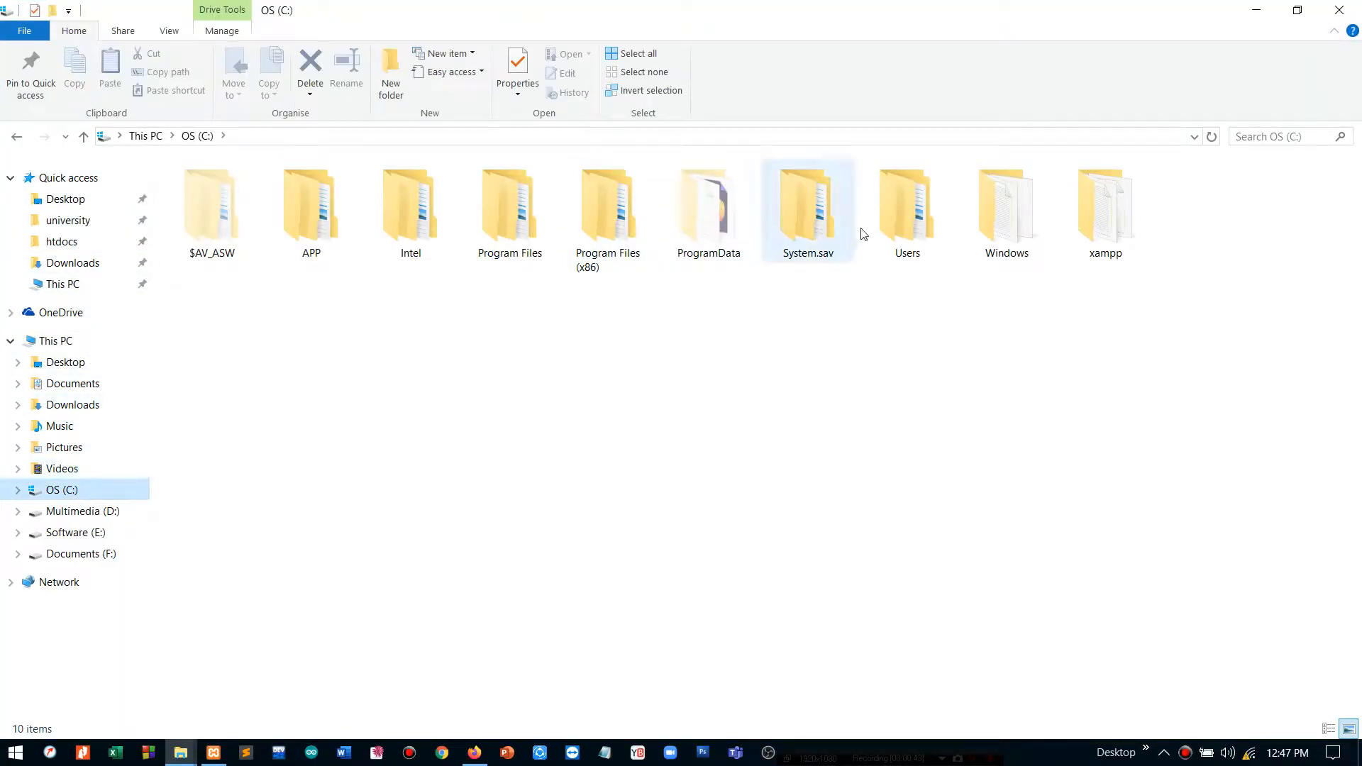
double_click(1097, 222)
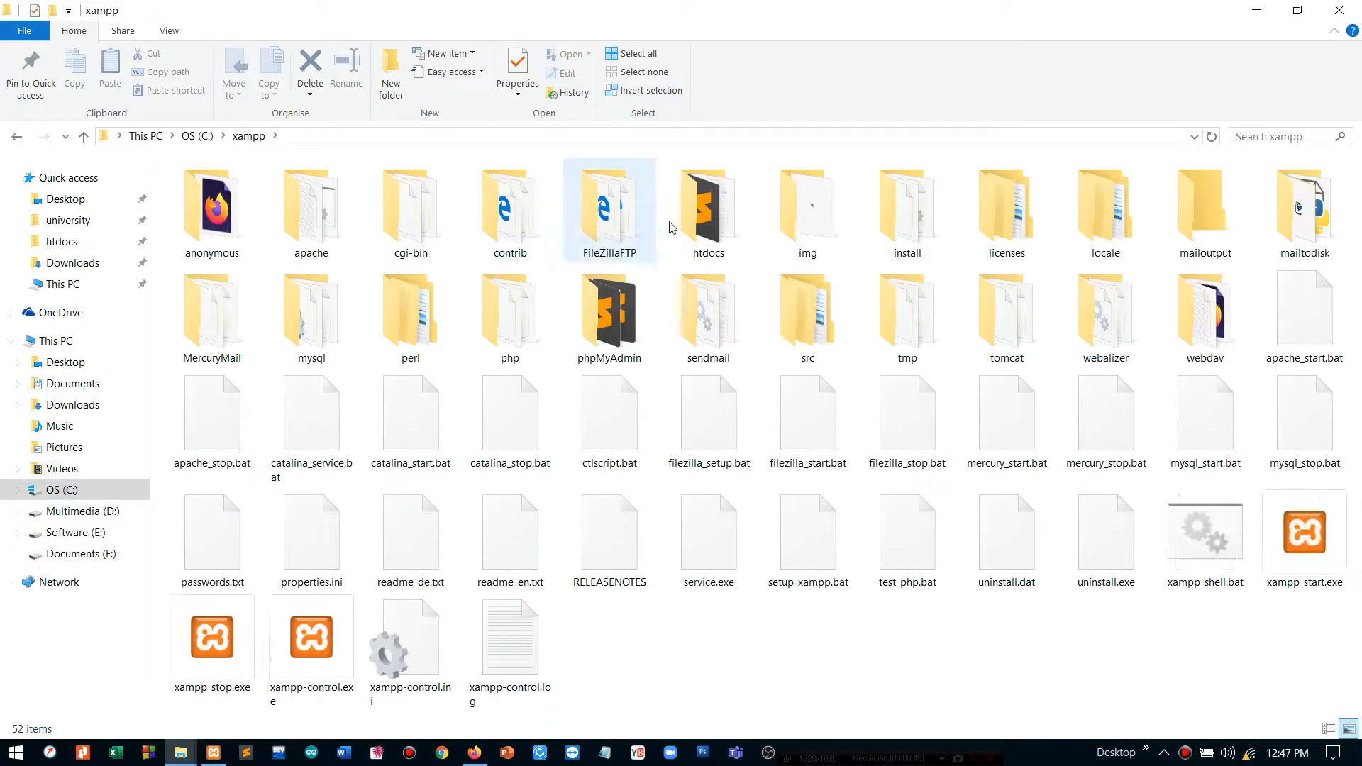
double_click(733, 220)
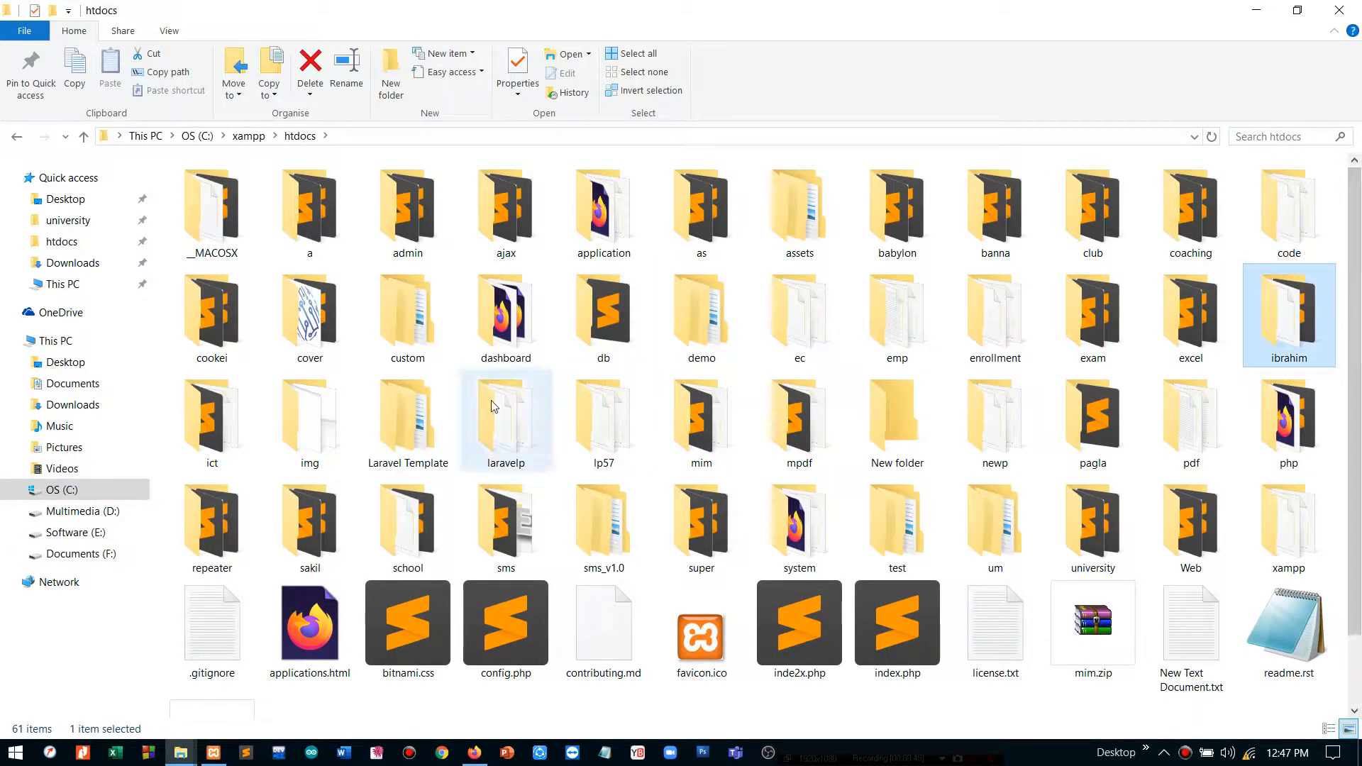
double_click(219, 441)
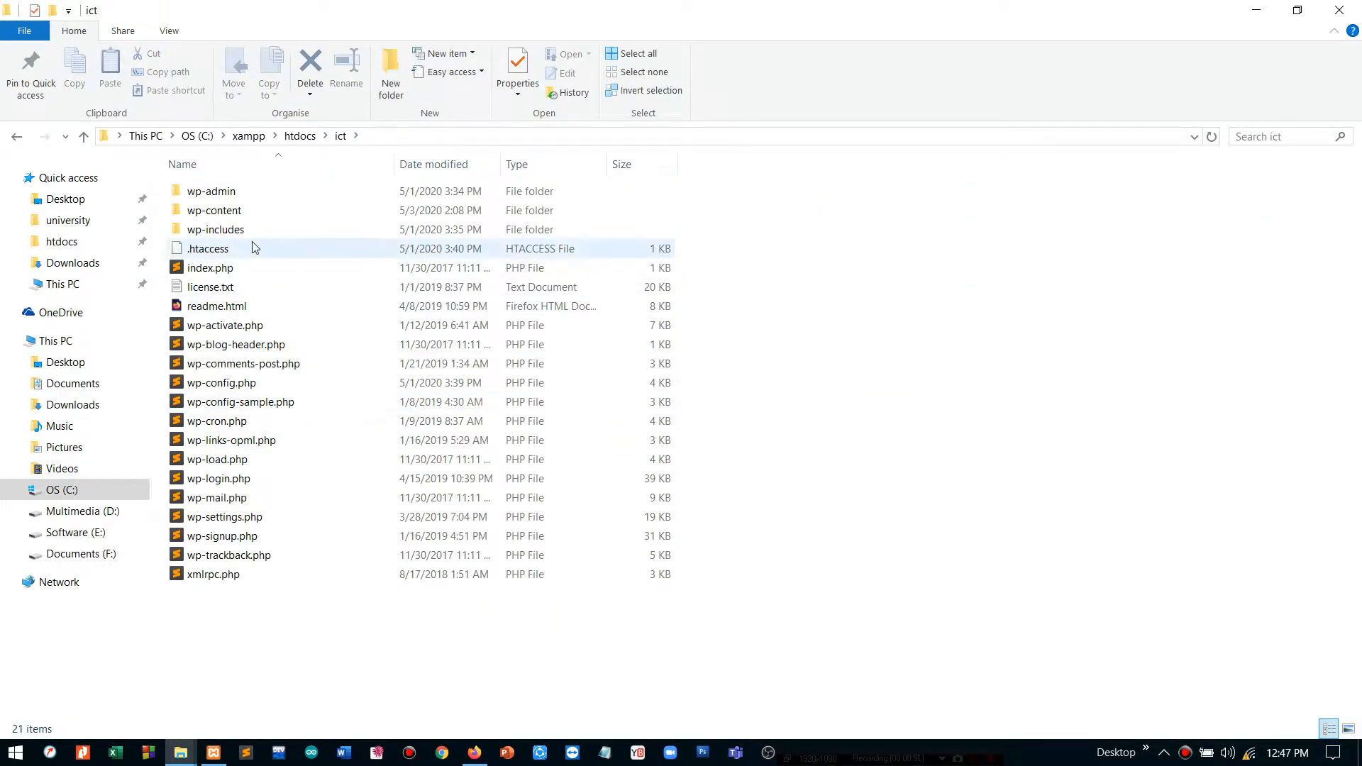
Step: Examine the PHP files in the ict folder and the contents of wp-admin, and return to the ict folder
left_click_drag(278, 598, 295, 333)
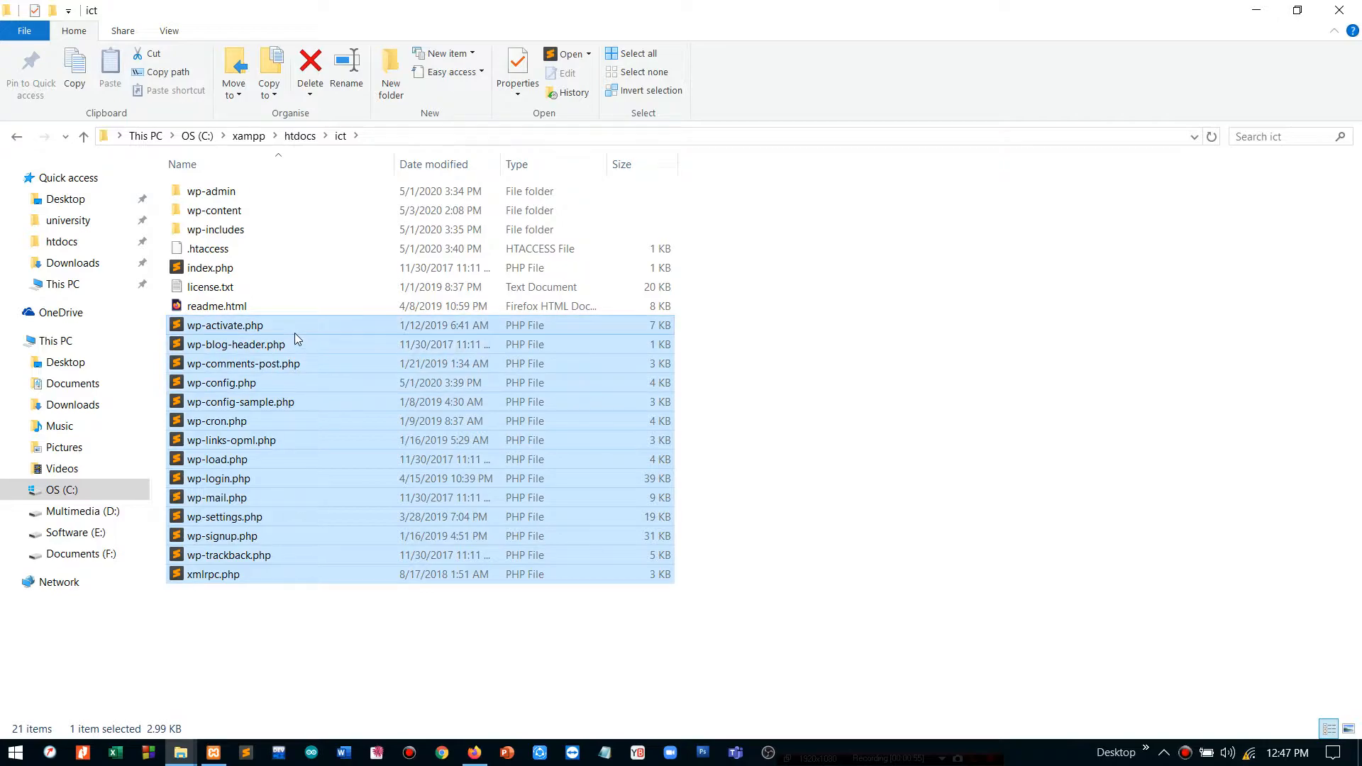
left_click(272, 193)
double_click(272, 194)
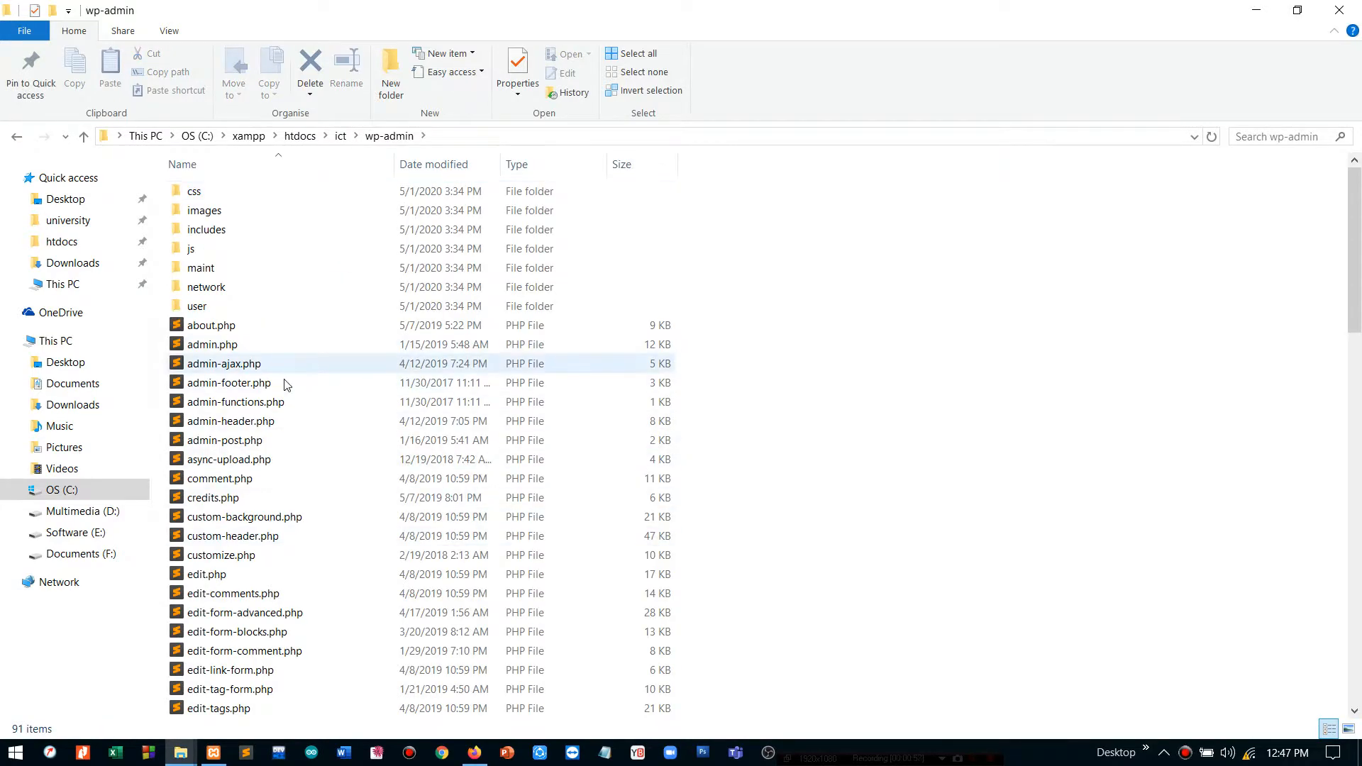
scroll(295, 402, "down", 5)
scroll(290, 388, "up", 5)
key("BackSpace")
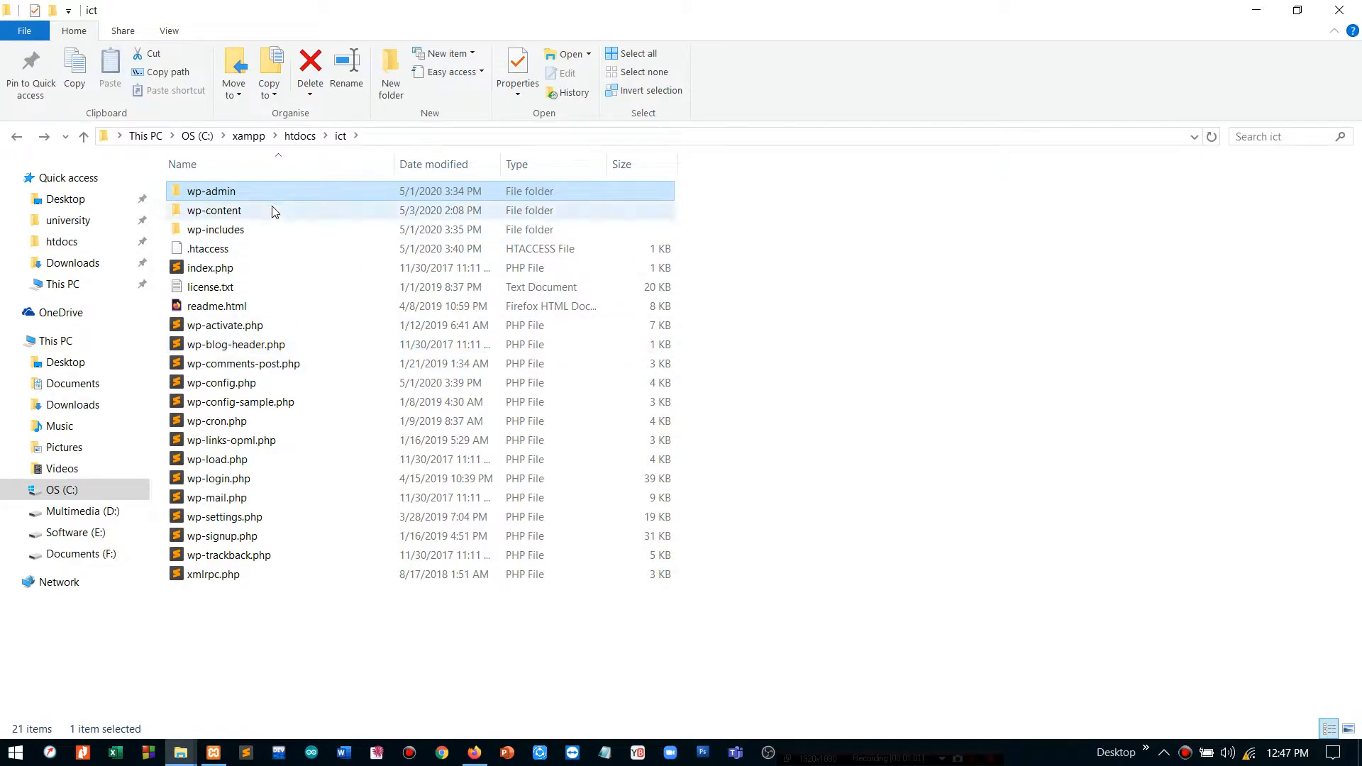
Step: Open the wp-content folder and look through its plugins subfolder, returning to wp-content
left_click(208, 216)
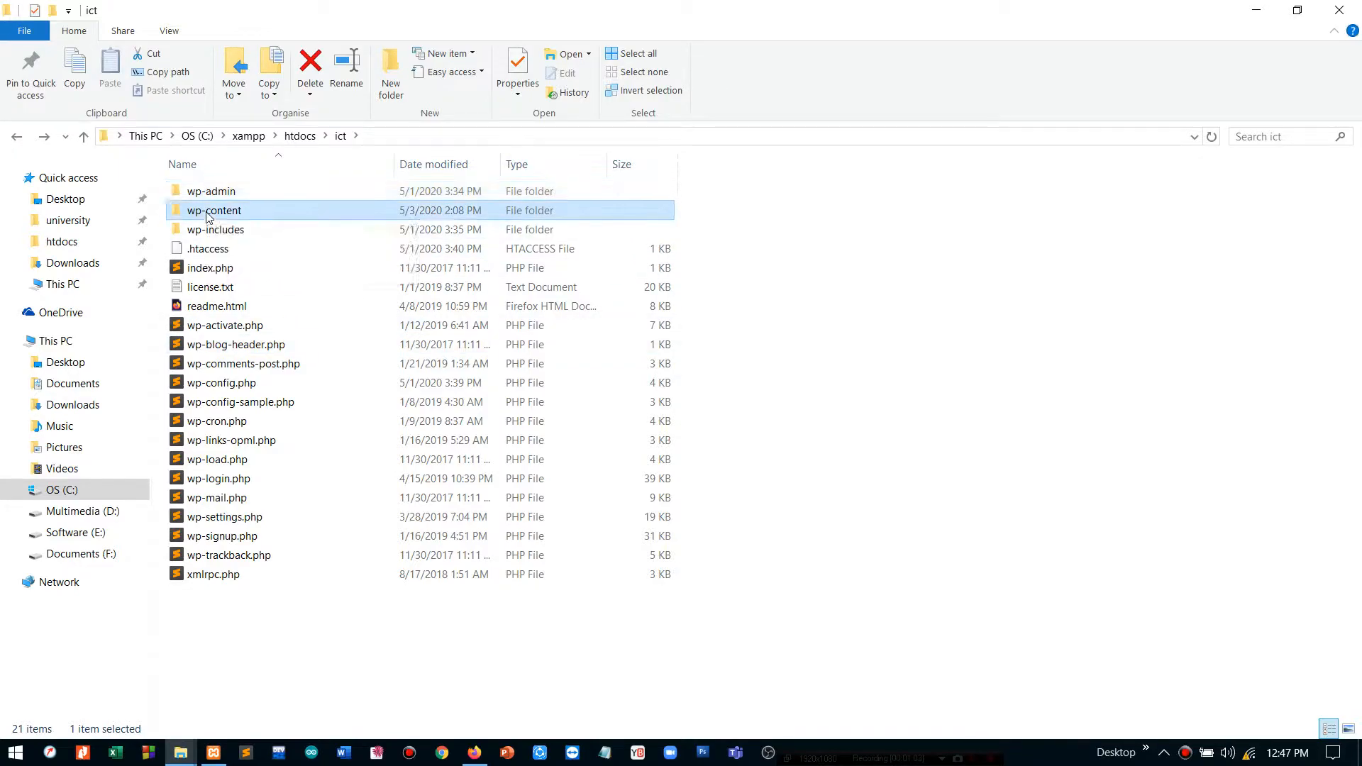
double_click(208, 217)
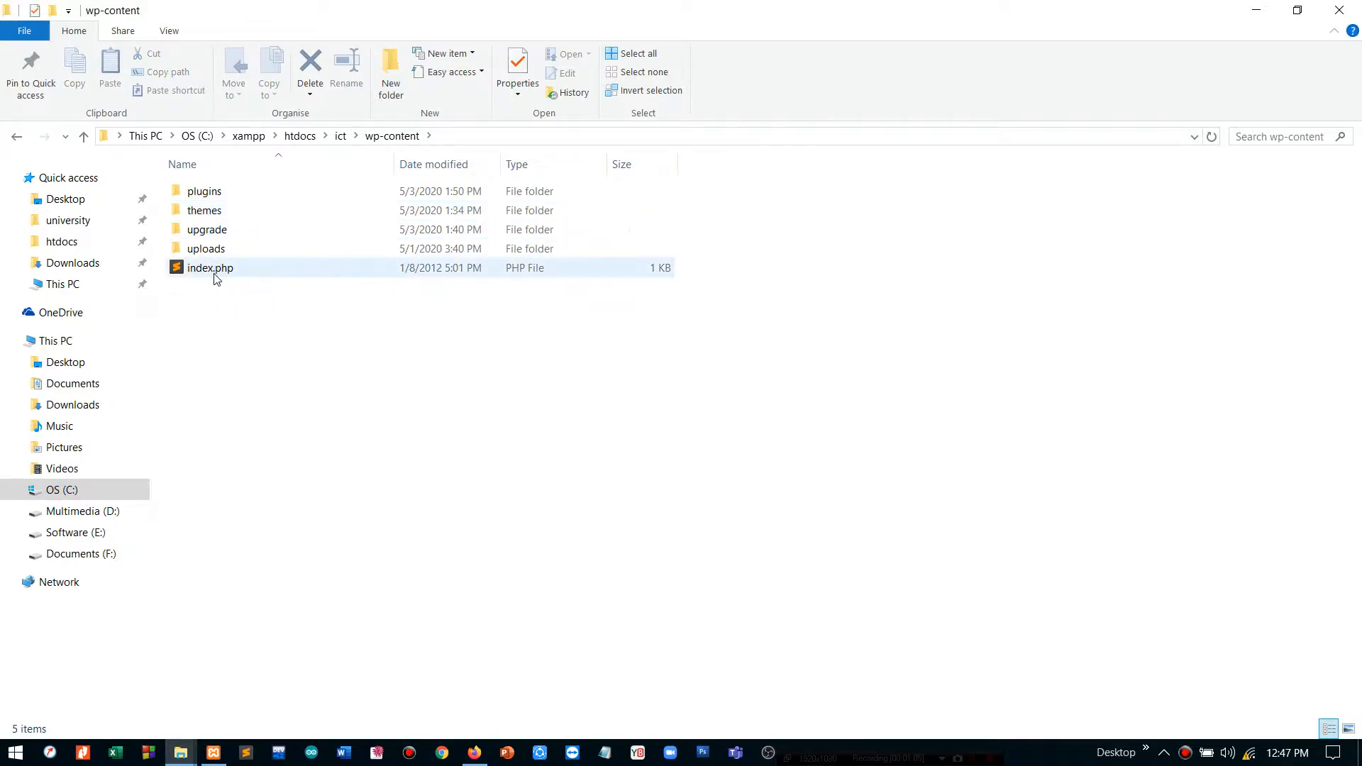
double_click(222, 193)
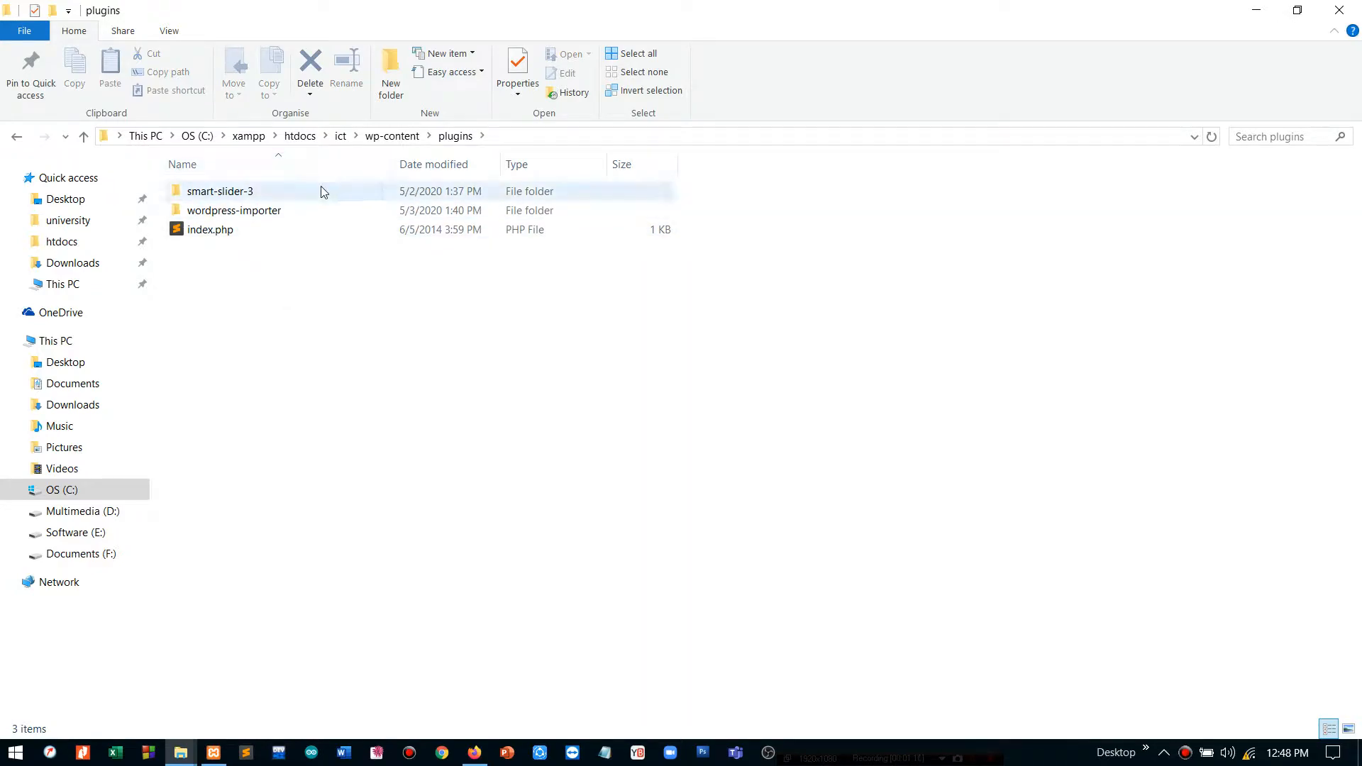
left_click(78, 140)
Step: Open the themes folder and examine all the files of the education-hub theme
double_click(220, 211)
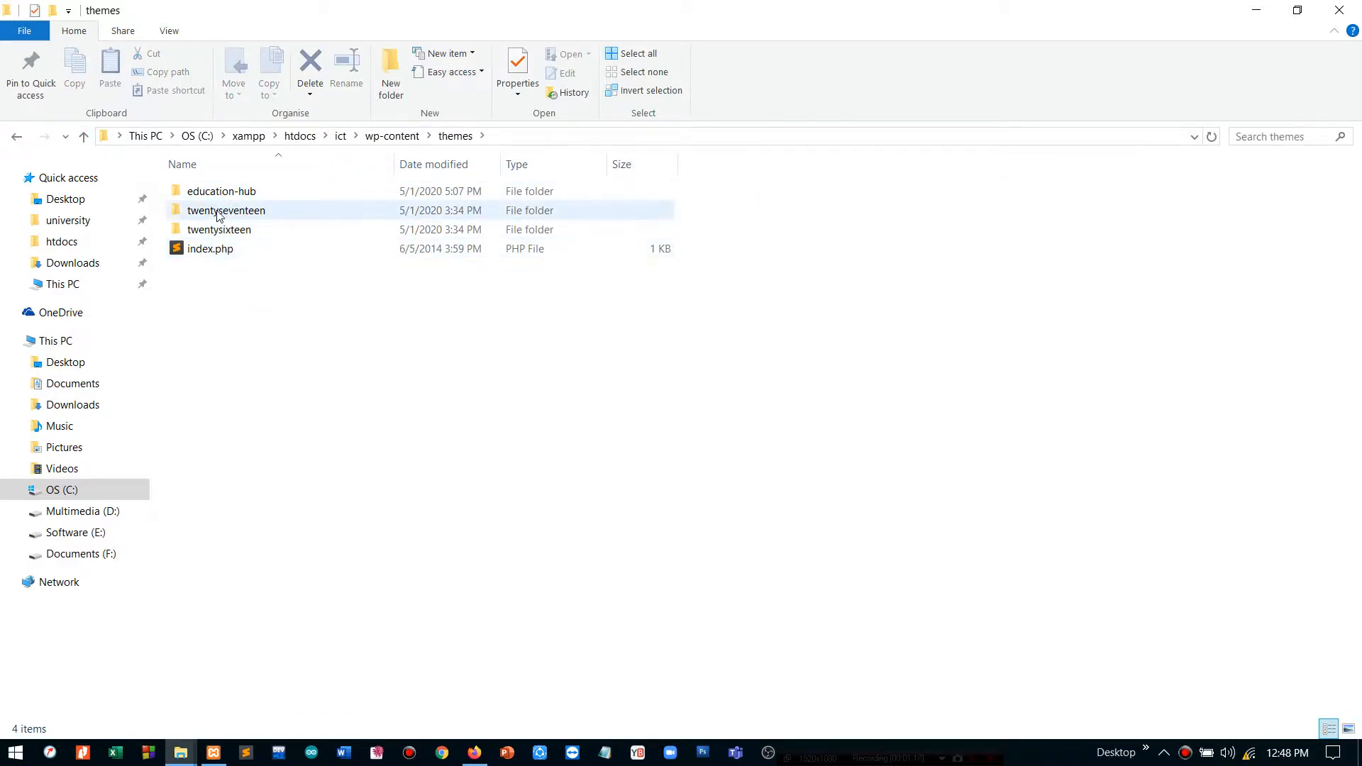
left_click(219, 205)
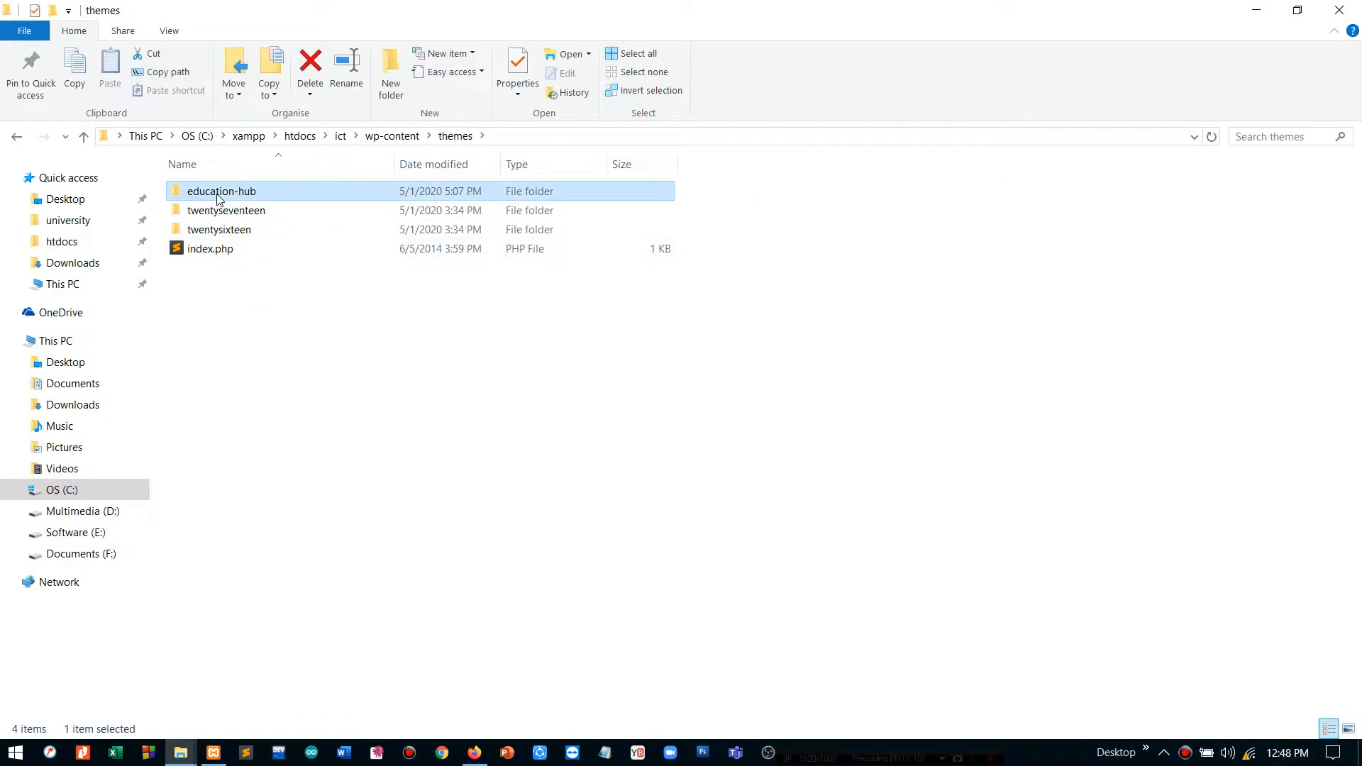
double_click(219, 192)
left_click_drag(217, 623, 213, 153)
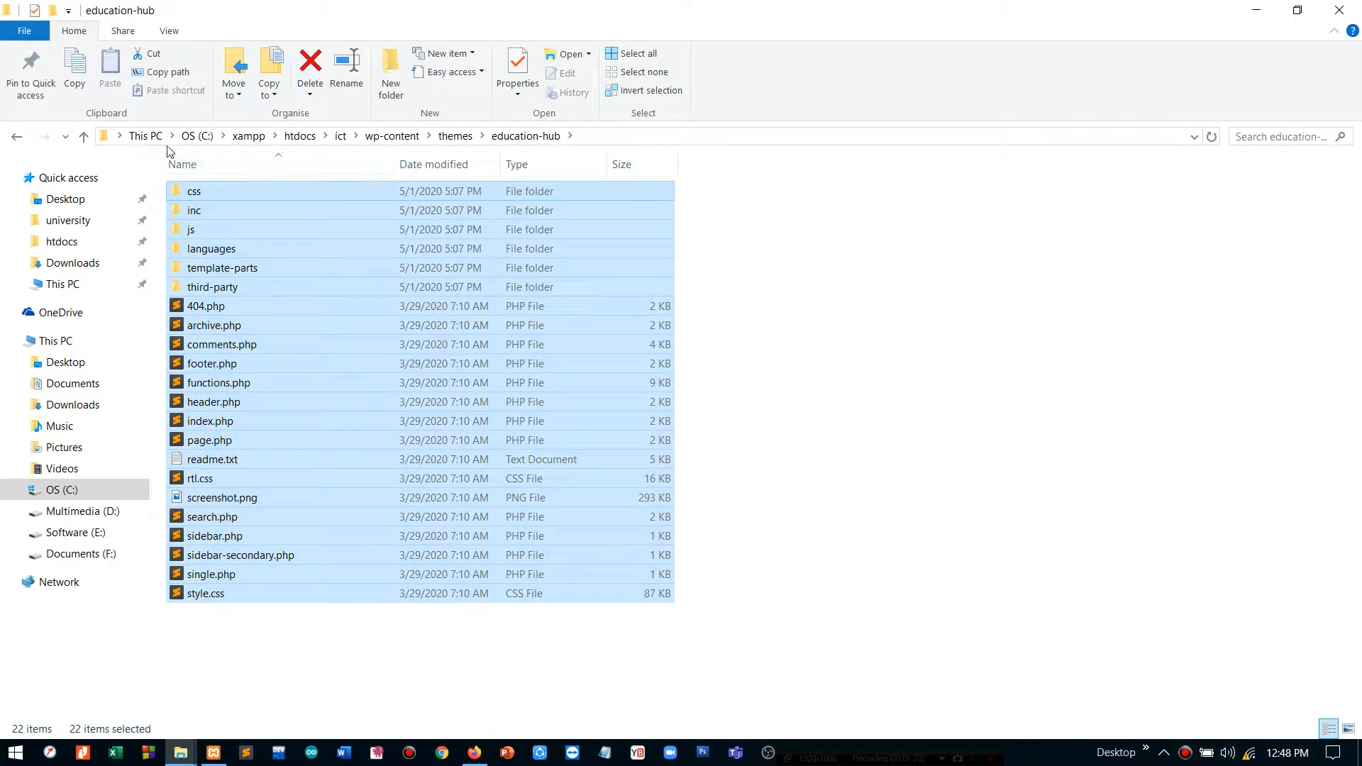
left_click(15, 138)
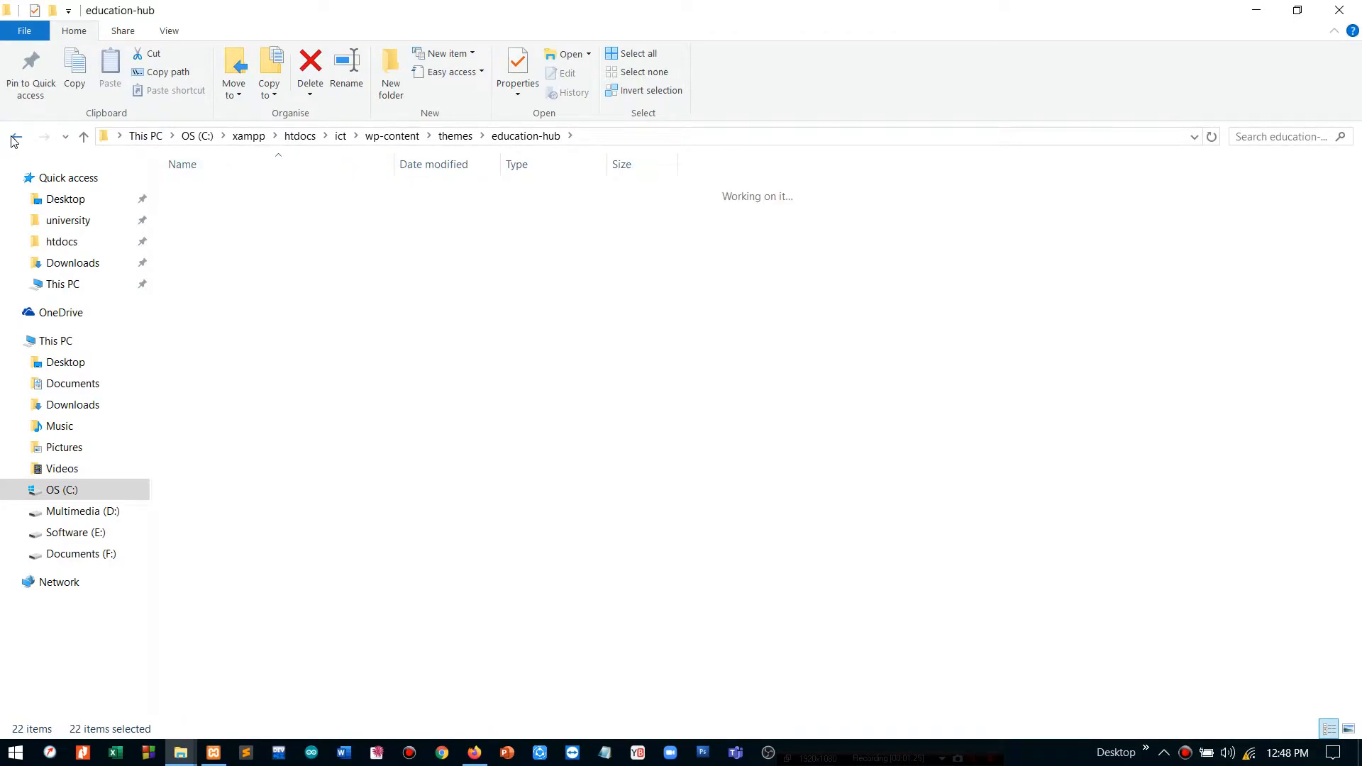
Step: Return to wp-content and check the contents of its upgrade folder
left_click(396, 137)
double_click(275, 228)
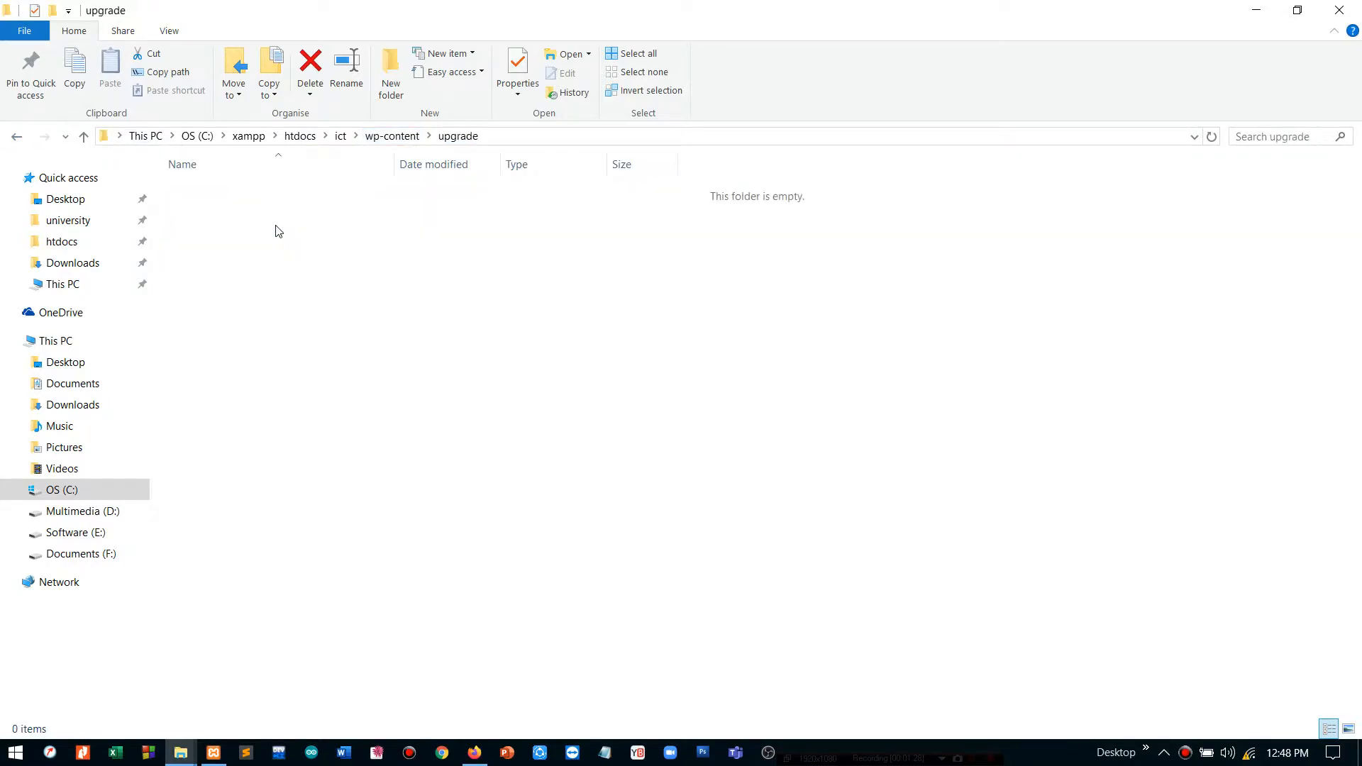
key("BackSpace")
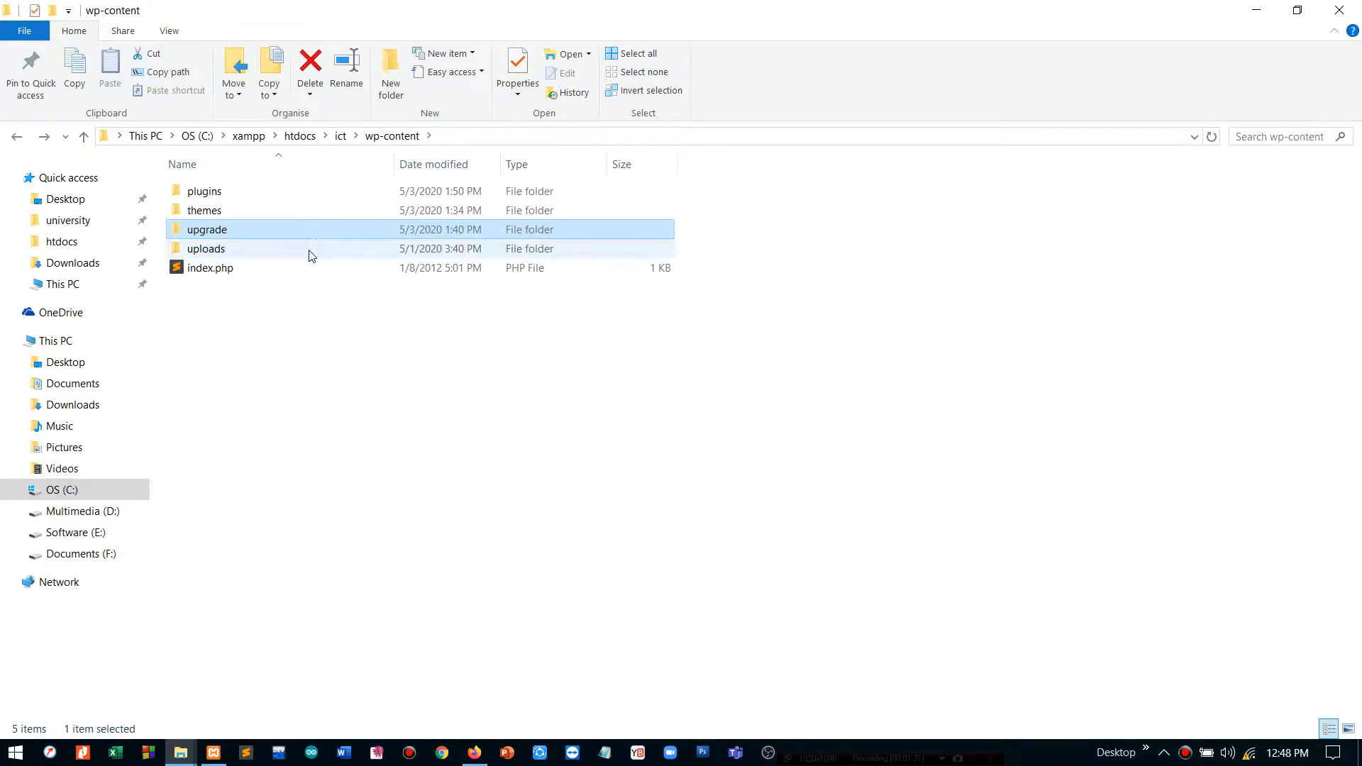
Step: Open uploads/2020/05 inside wp-content and look through the uploaded media files
double_click(230, 252)
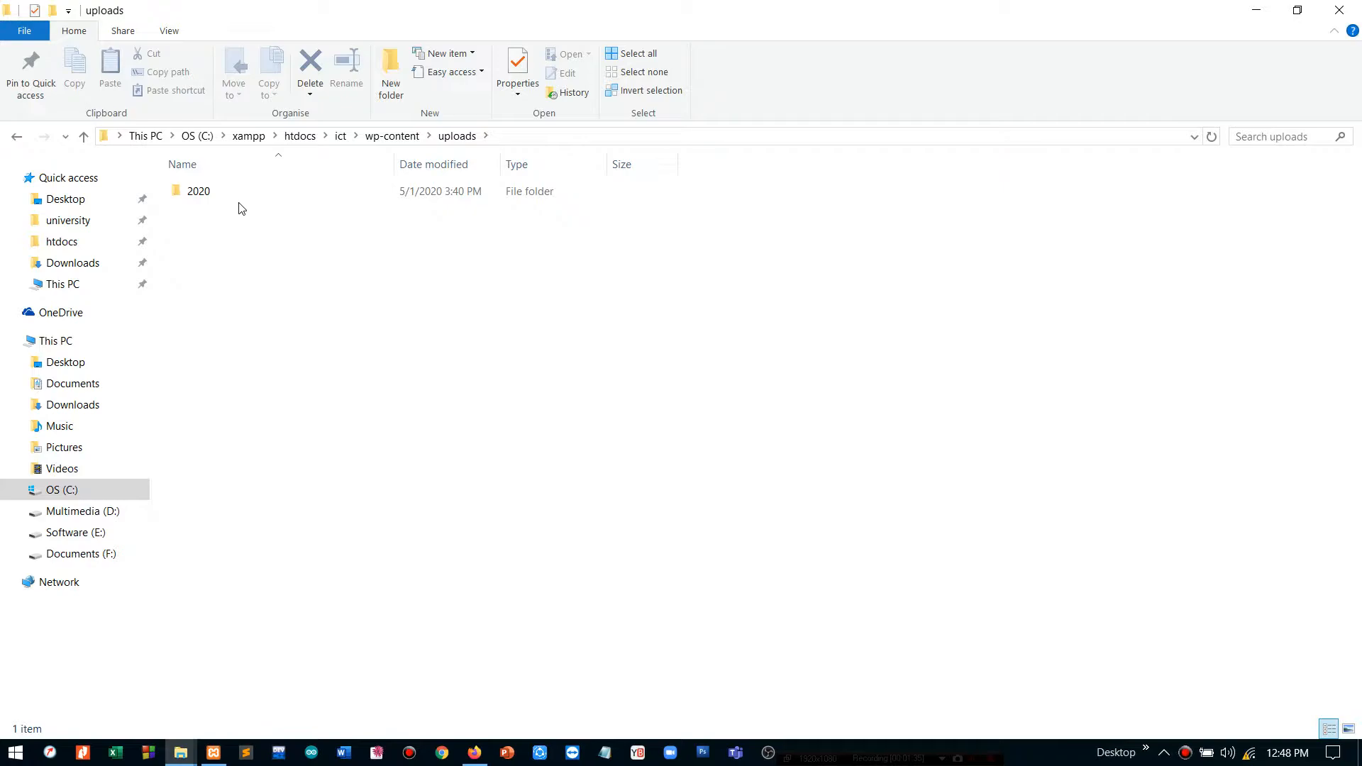
double_click(256, 202)
double_click(258, 201)
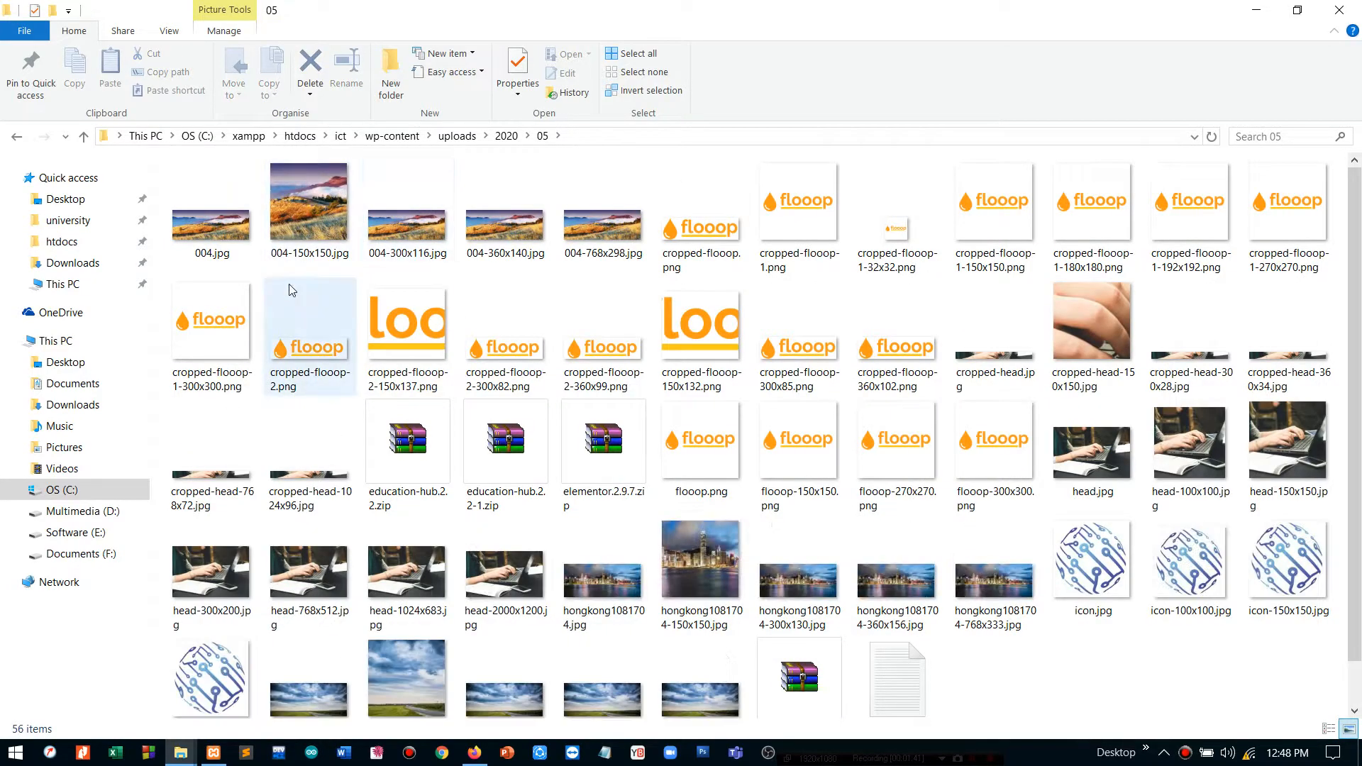
scroll(639, 248, "down", 1)
scroll(699, 293, "up", 1)
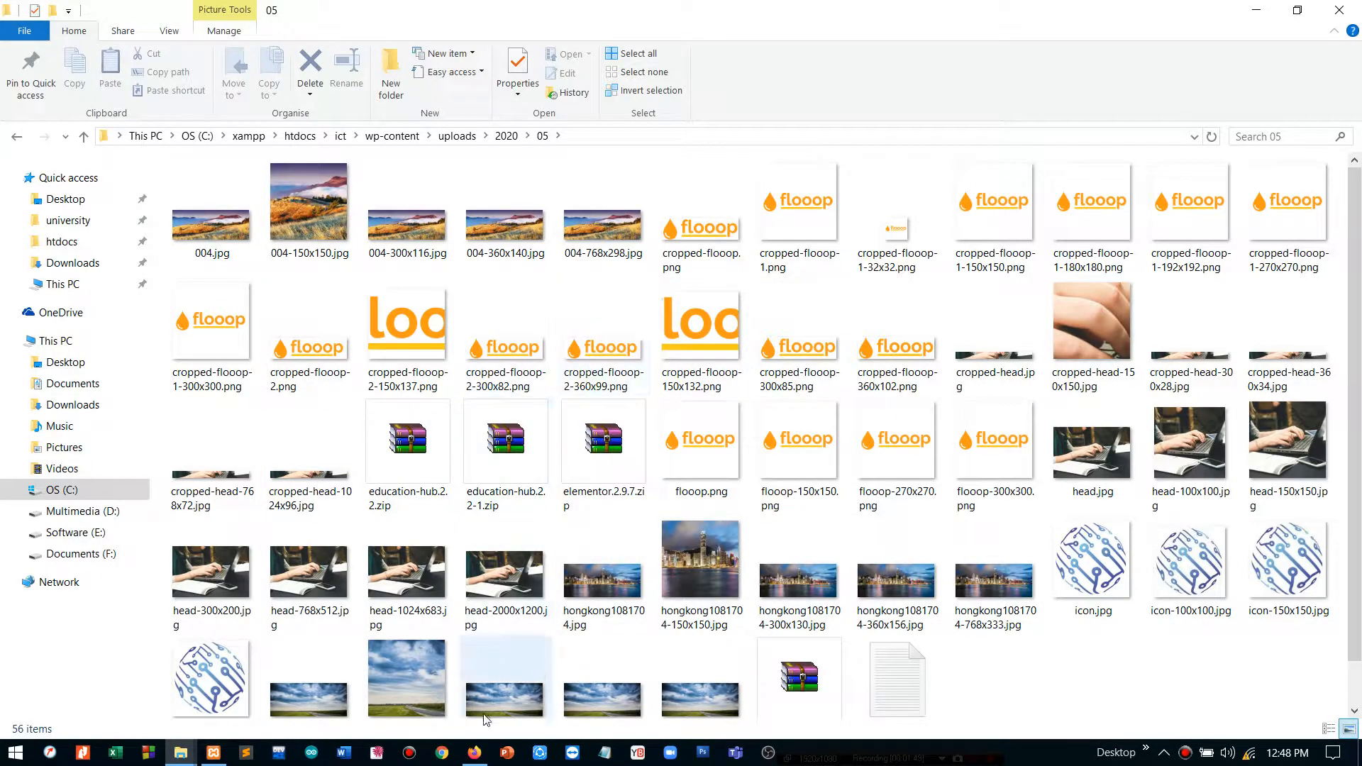
Step: Switch to Firefox, open the WordPress Media Library and view the attachment details of the flooop logo
left_click(474, 752)
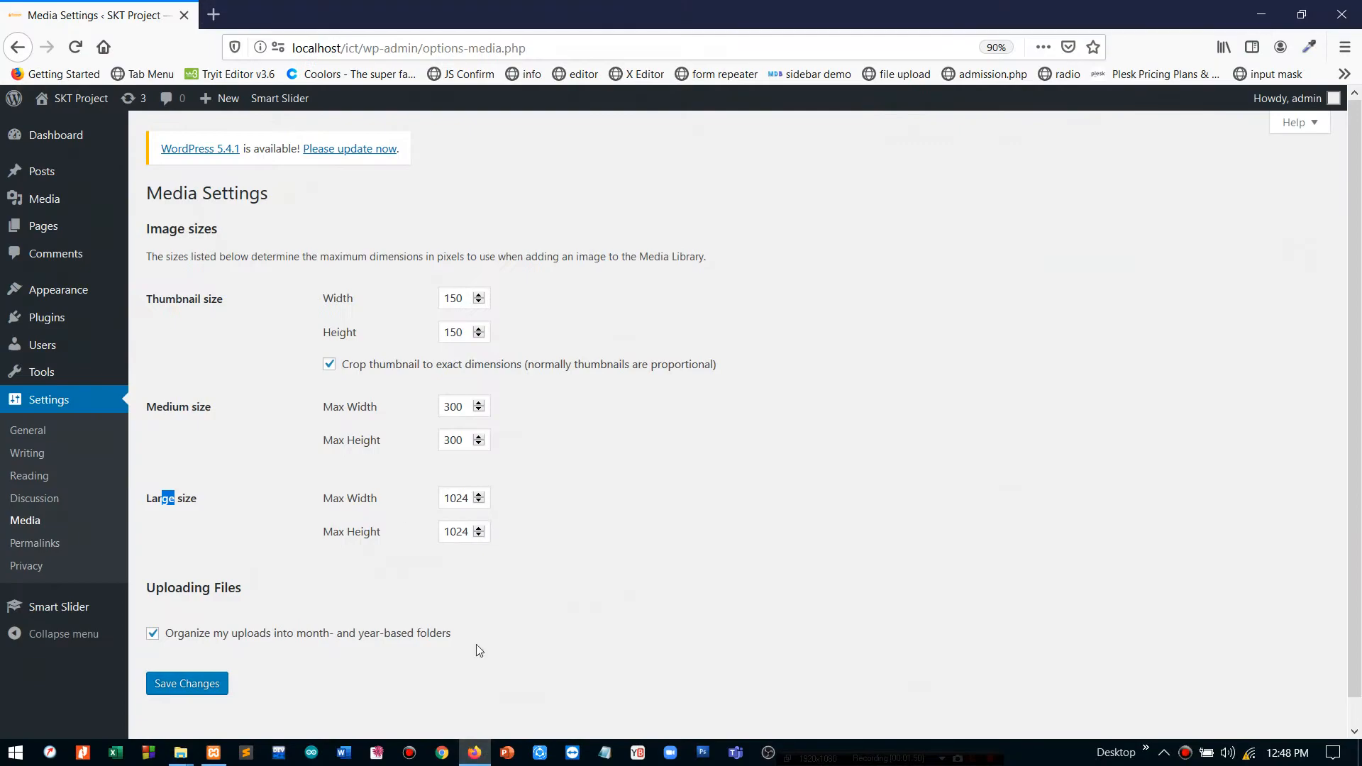
left_click(82, 209)
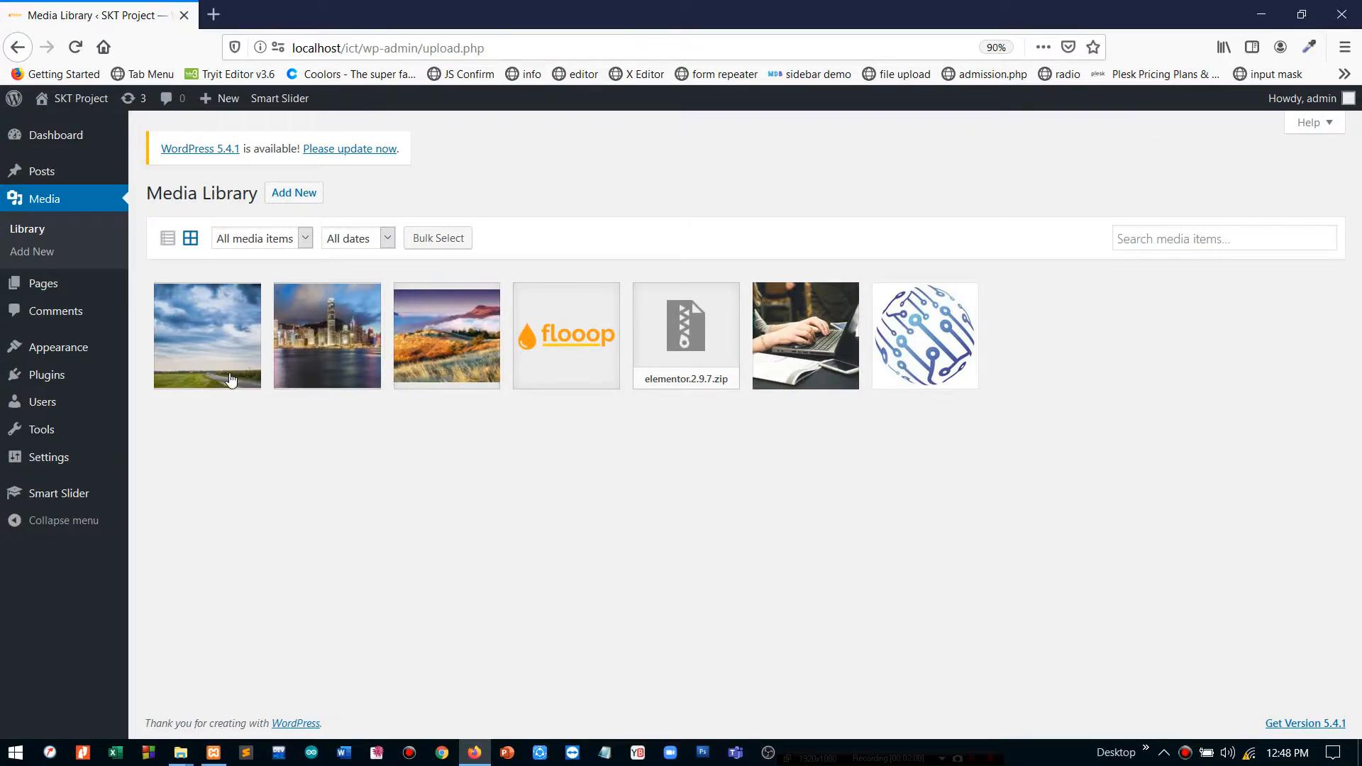
right_click(180, 751)
left_click(188, 751)
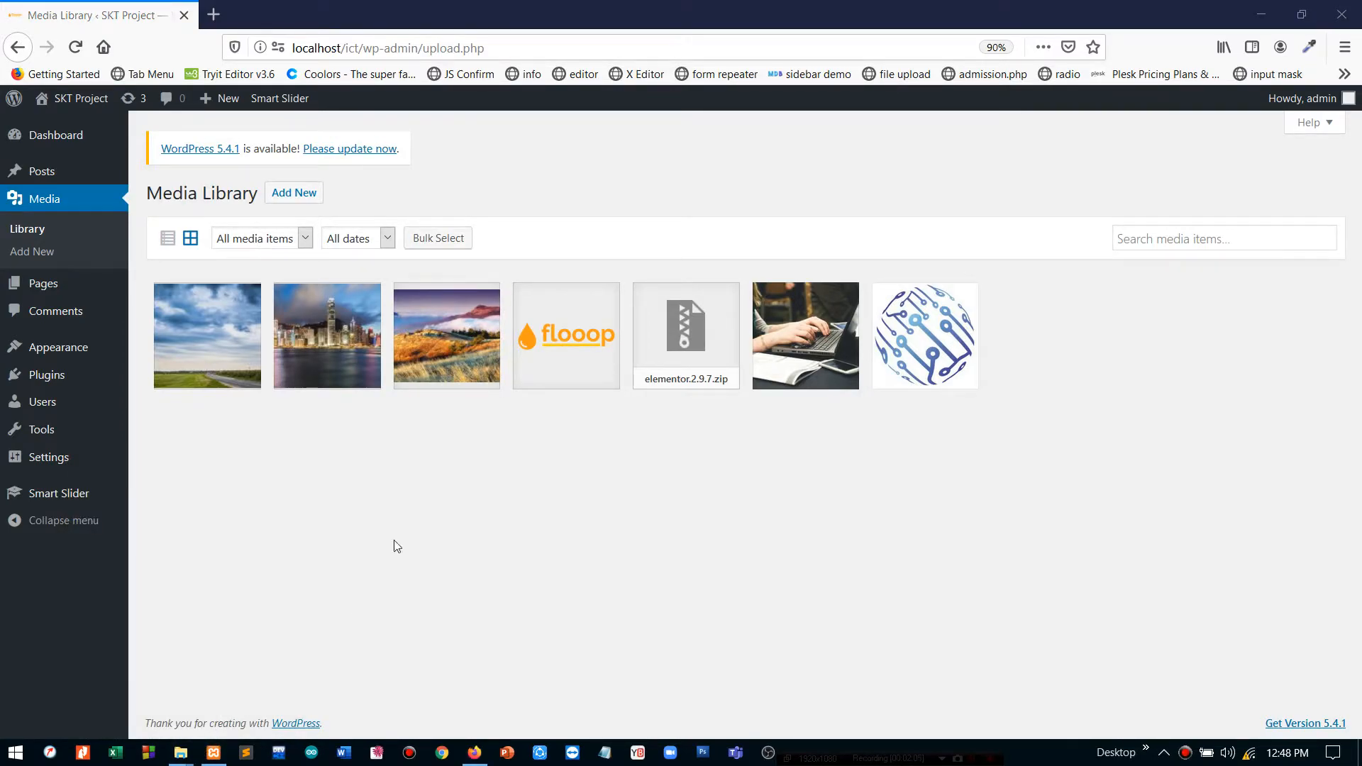
left_click(551, 333)
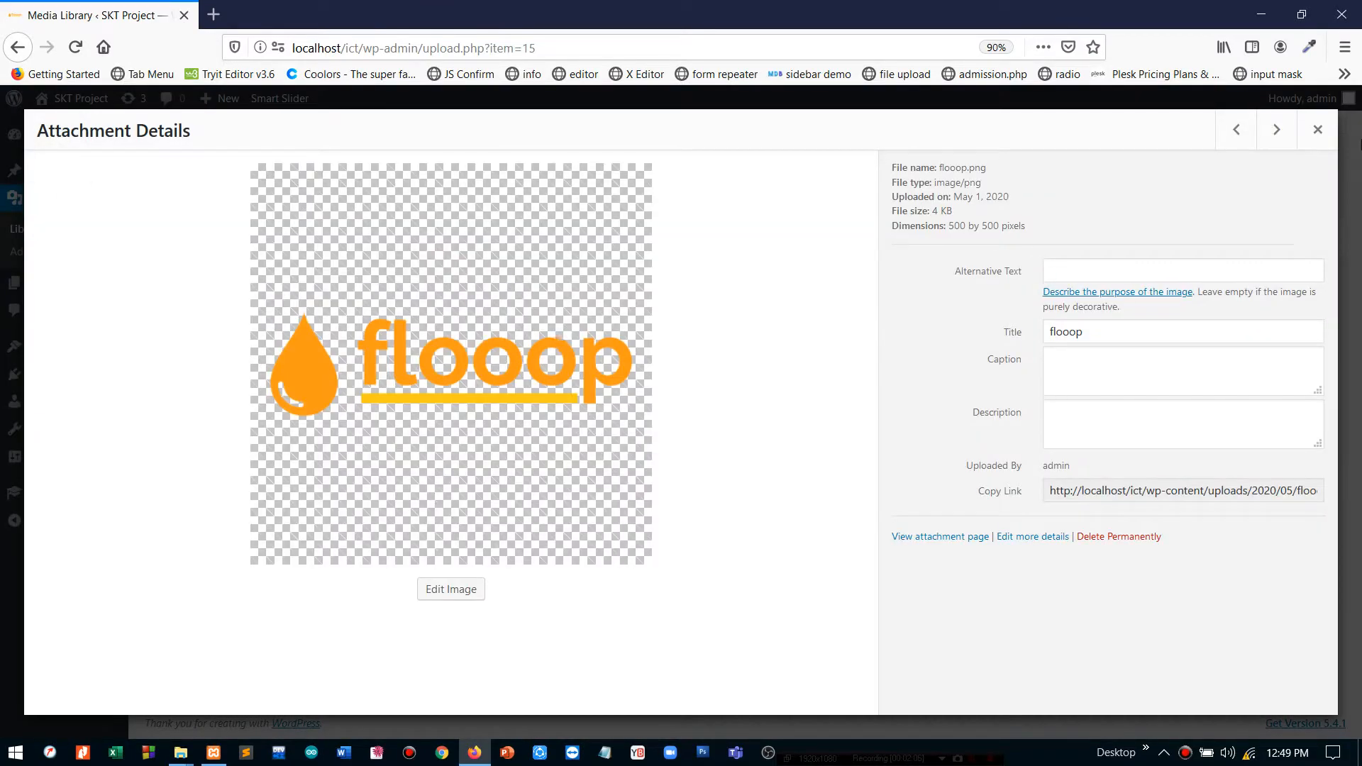
left_click(1317, 130)
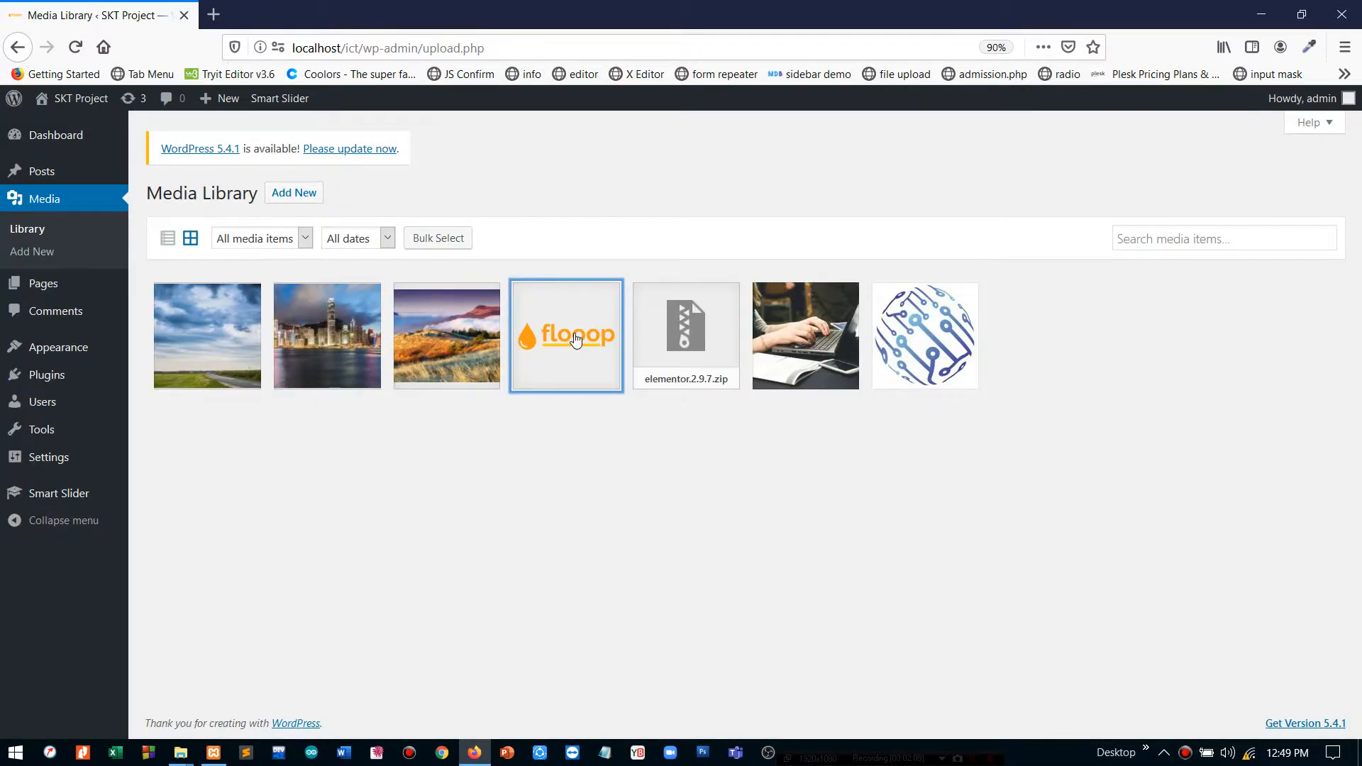
Step: Switch to the uploads/2020/05 folder in File Explorer and compare the stored size variants of the cropped flooop logo
left_click(180, 752)
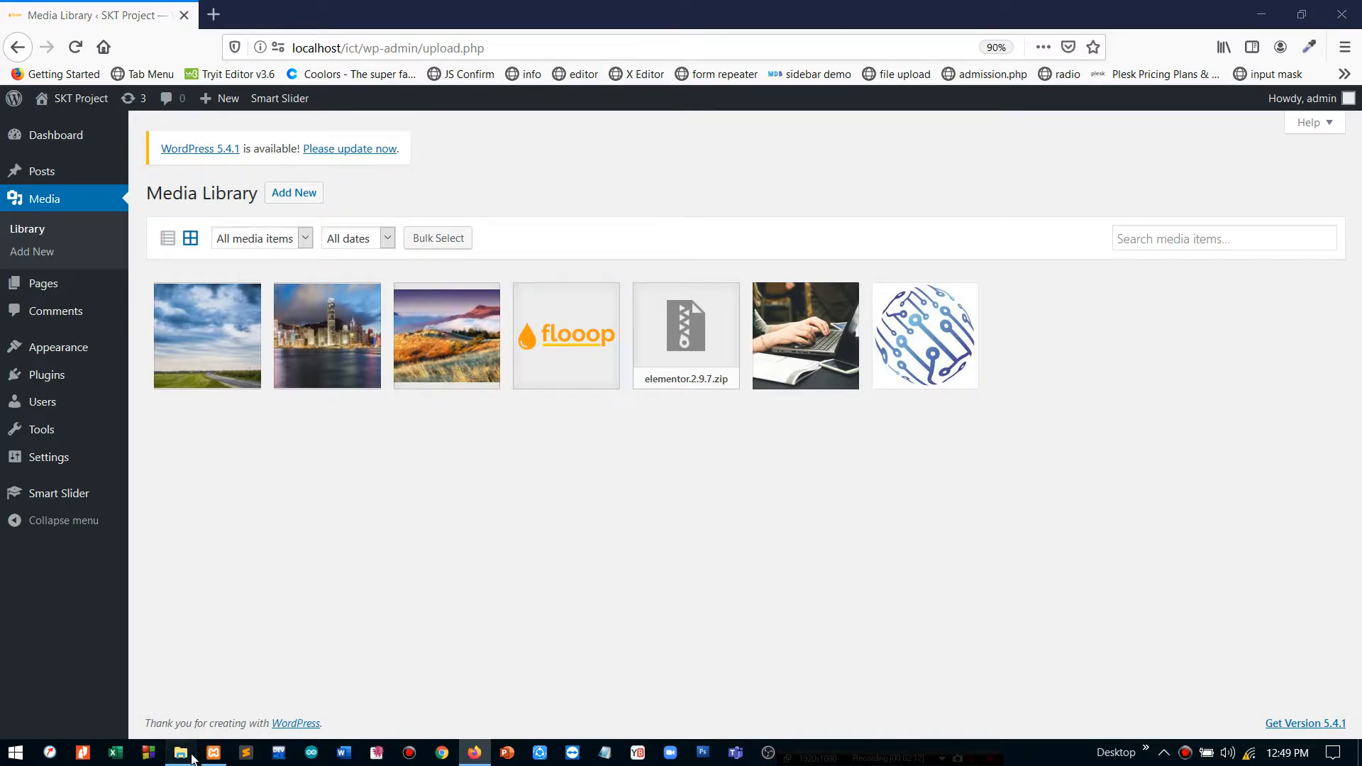
left_click(241, 679)
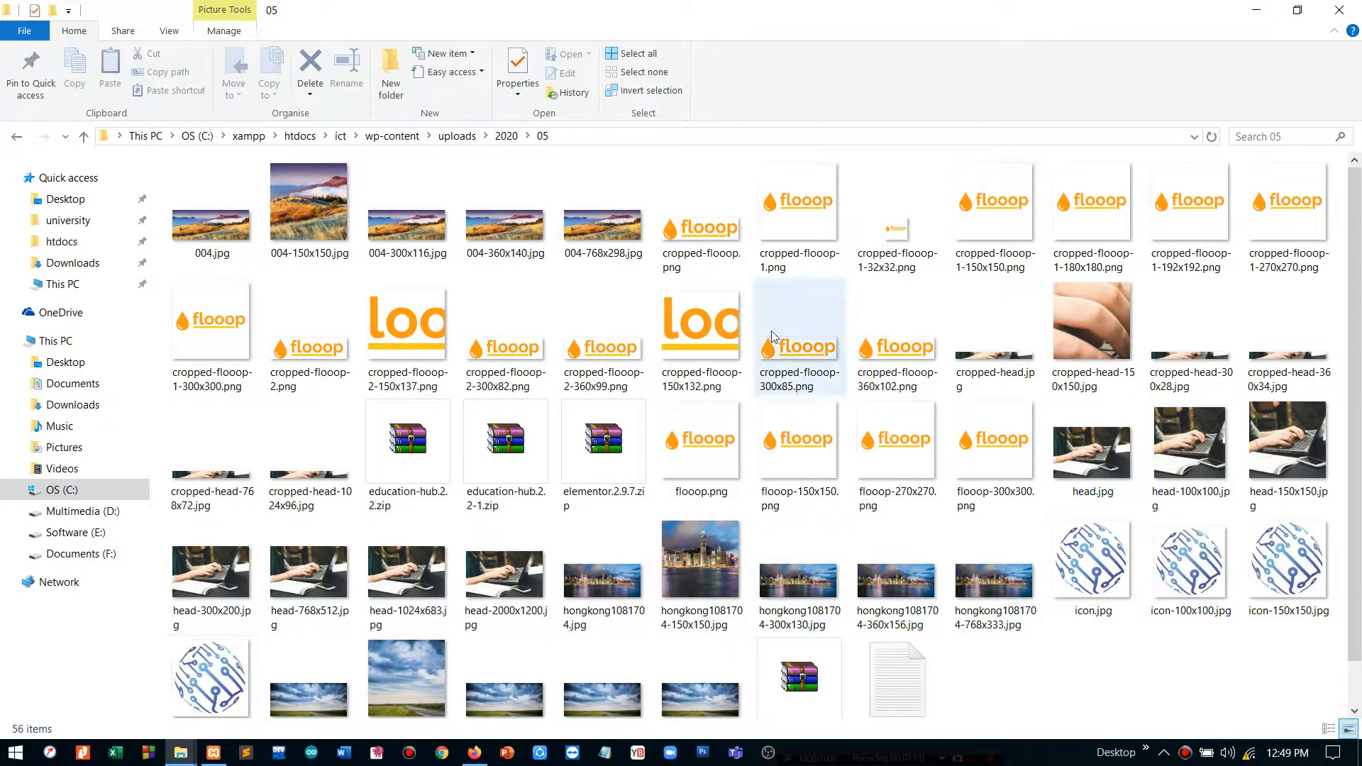
left_click(712, 307)
left_click(819, 201)
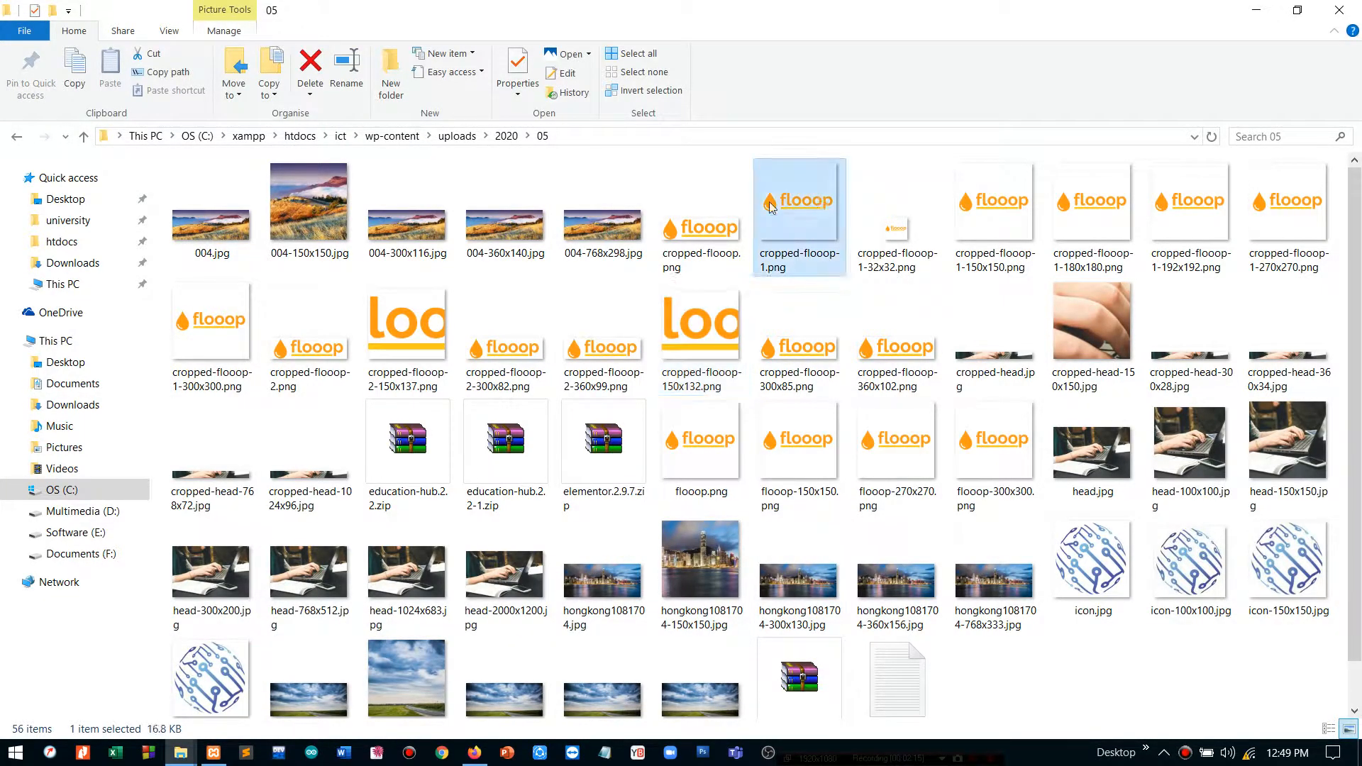
left_click(702, 222)
left_click(869, 219)
left_click(1071, 212)
left_click(1211, 195)
left_click(716, 234)
left_click(996, 216)
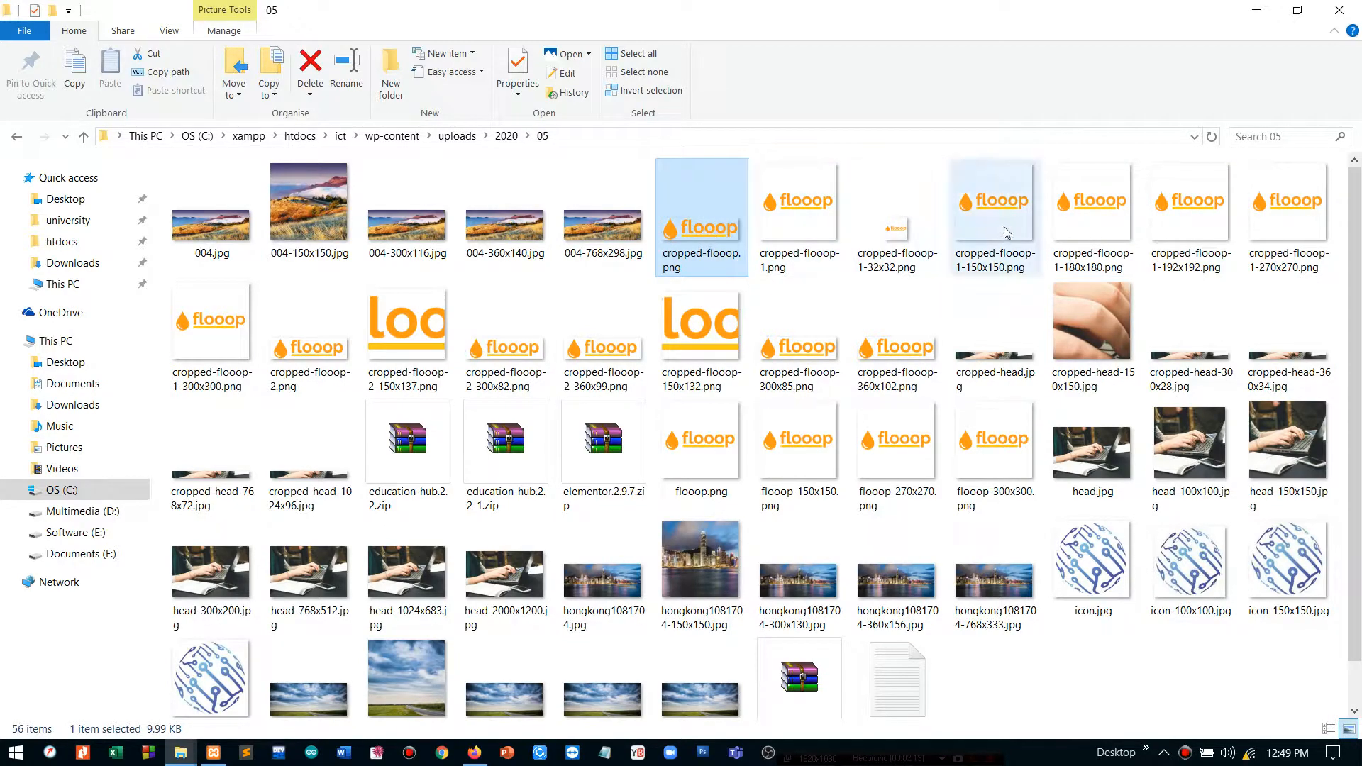
left_click(1128, 210)
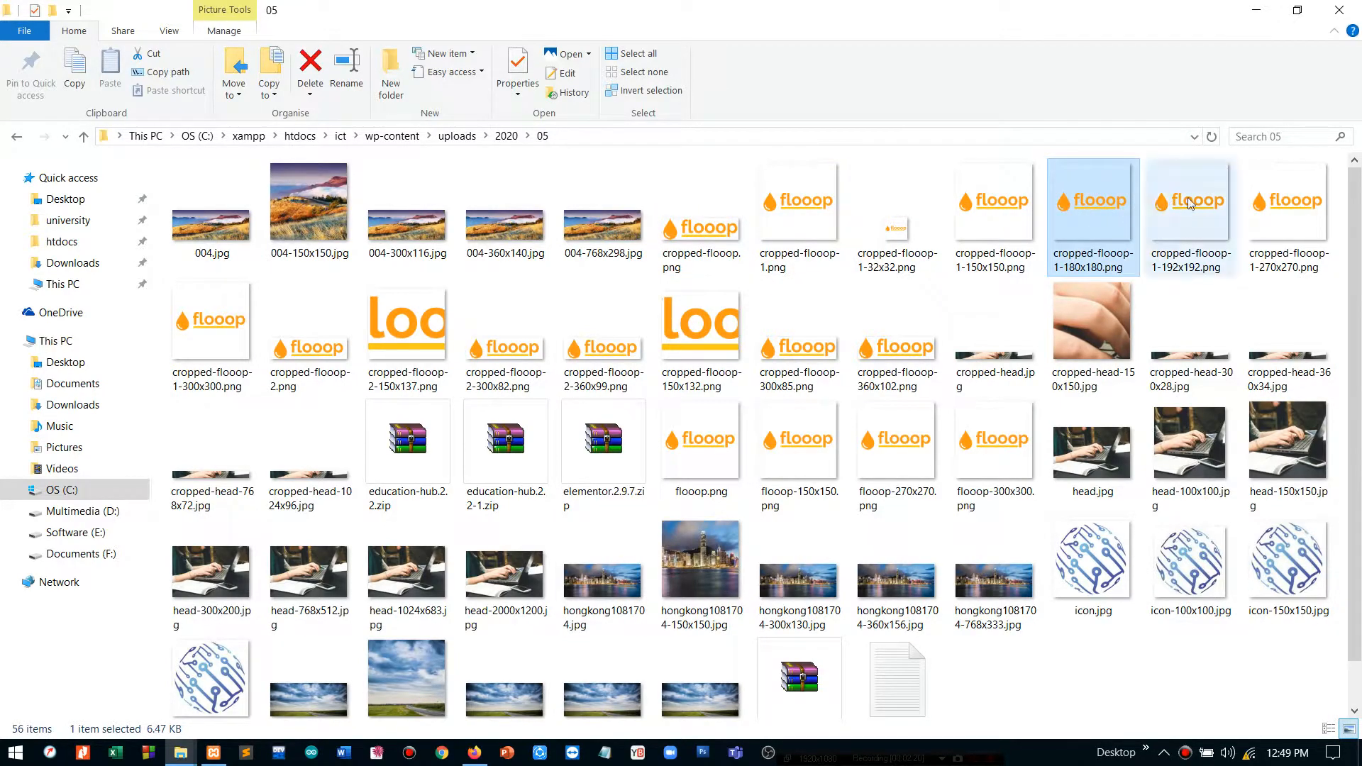
left_click(736, 232)
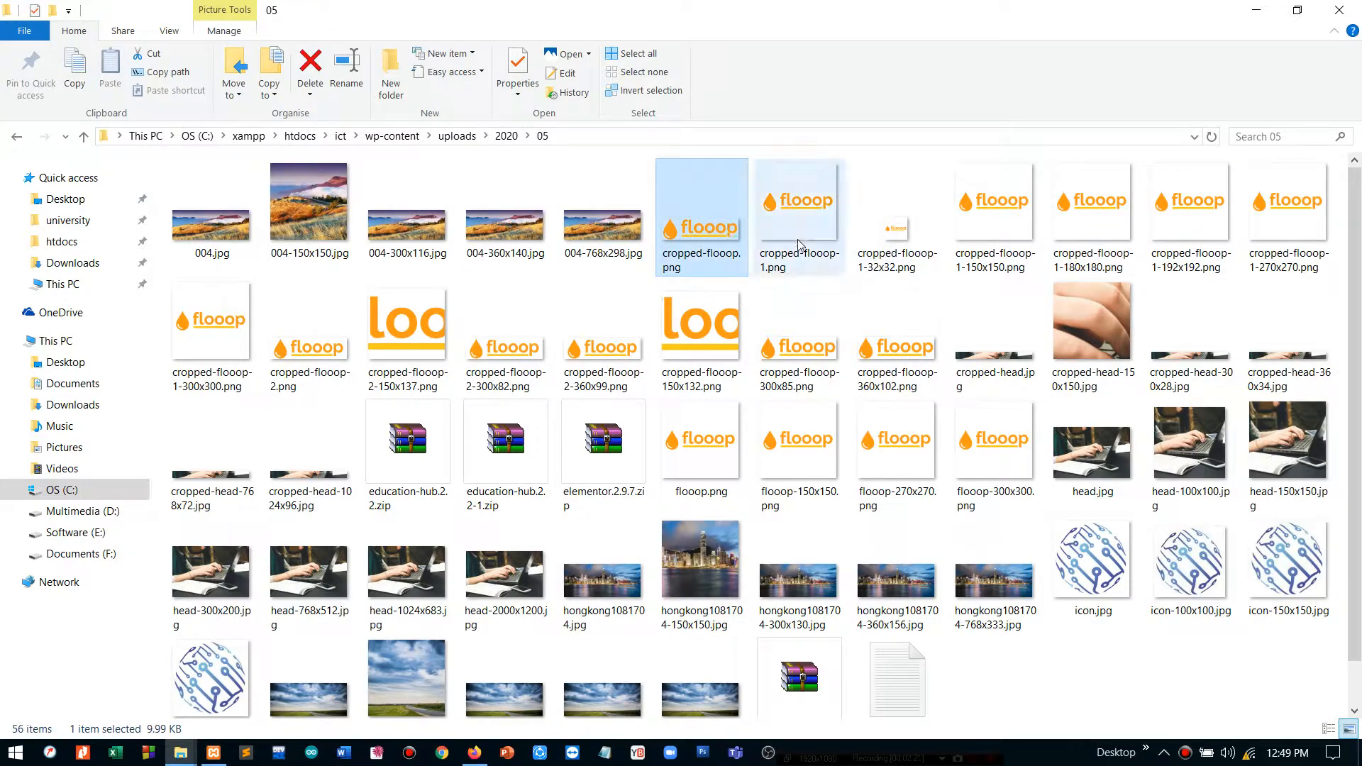
left_click(900, 334)
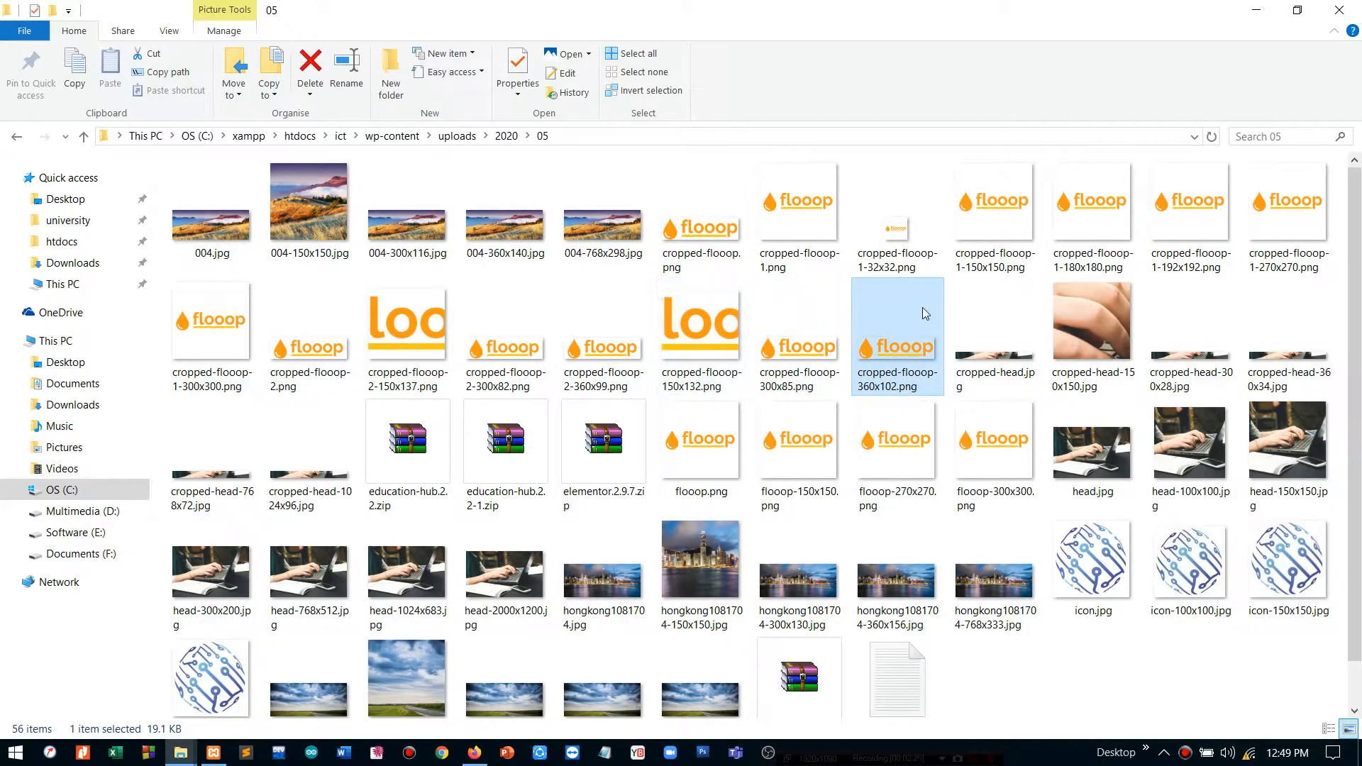
Step: Compare the stored size variants of the head image in the 05 folder, and return to the Media Library in Firefox
left_click(520, 576)
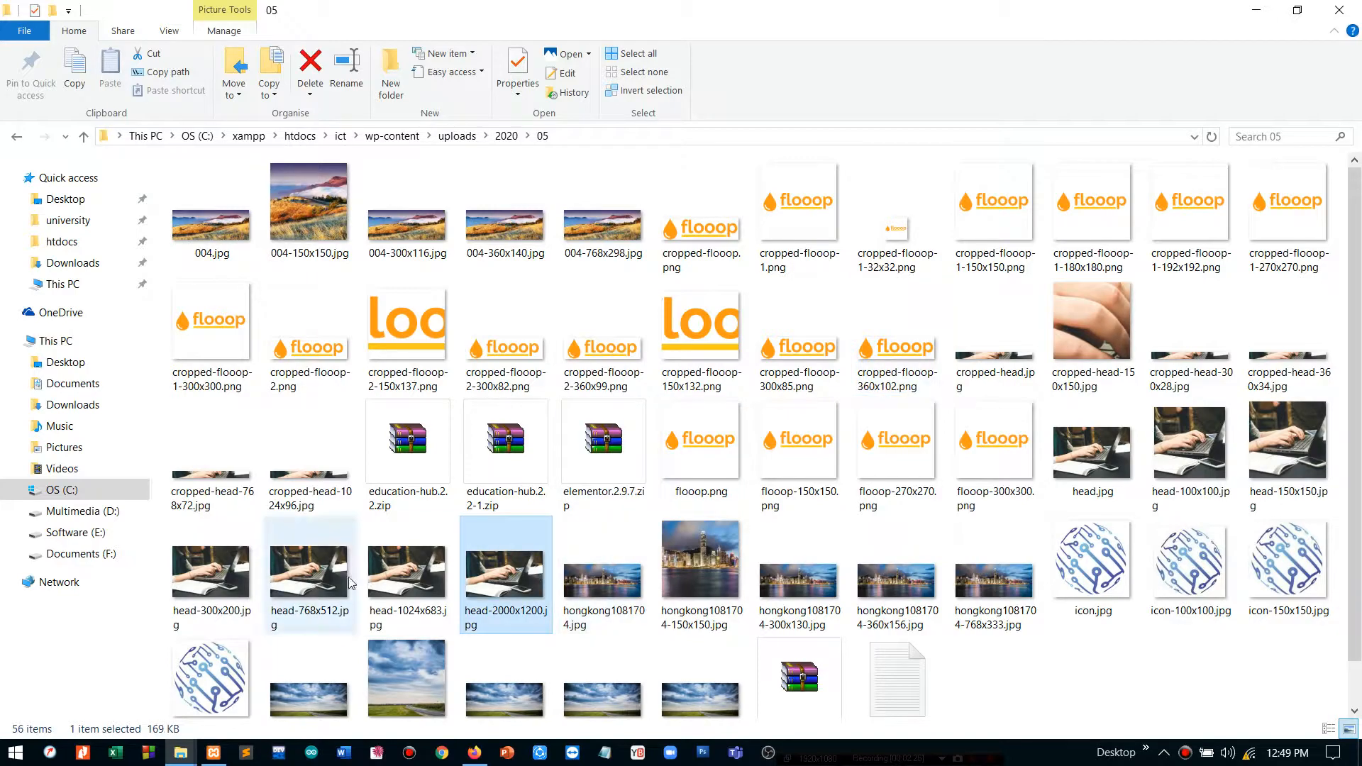
left_click(459, 566)
left_click(419, 579)
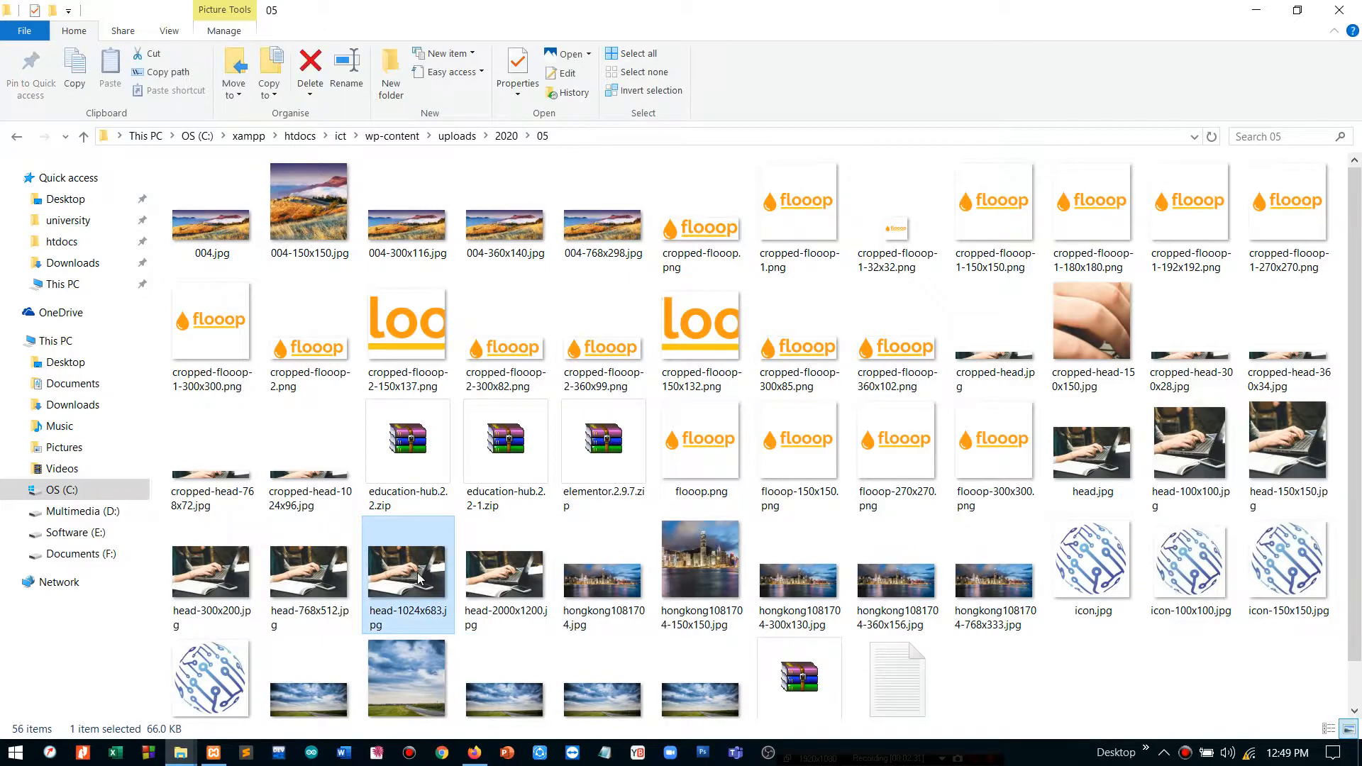
left_click(236, 599)
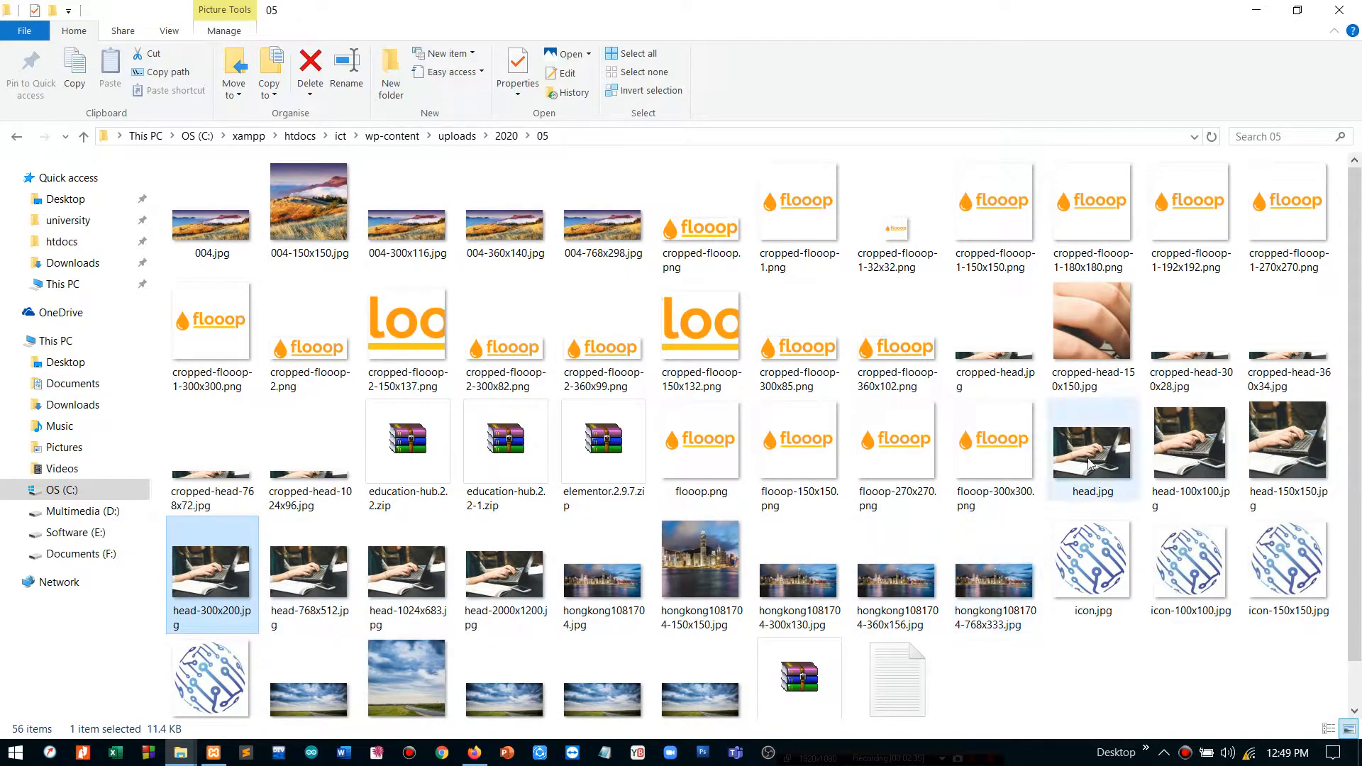
left_click(1128, 460)
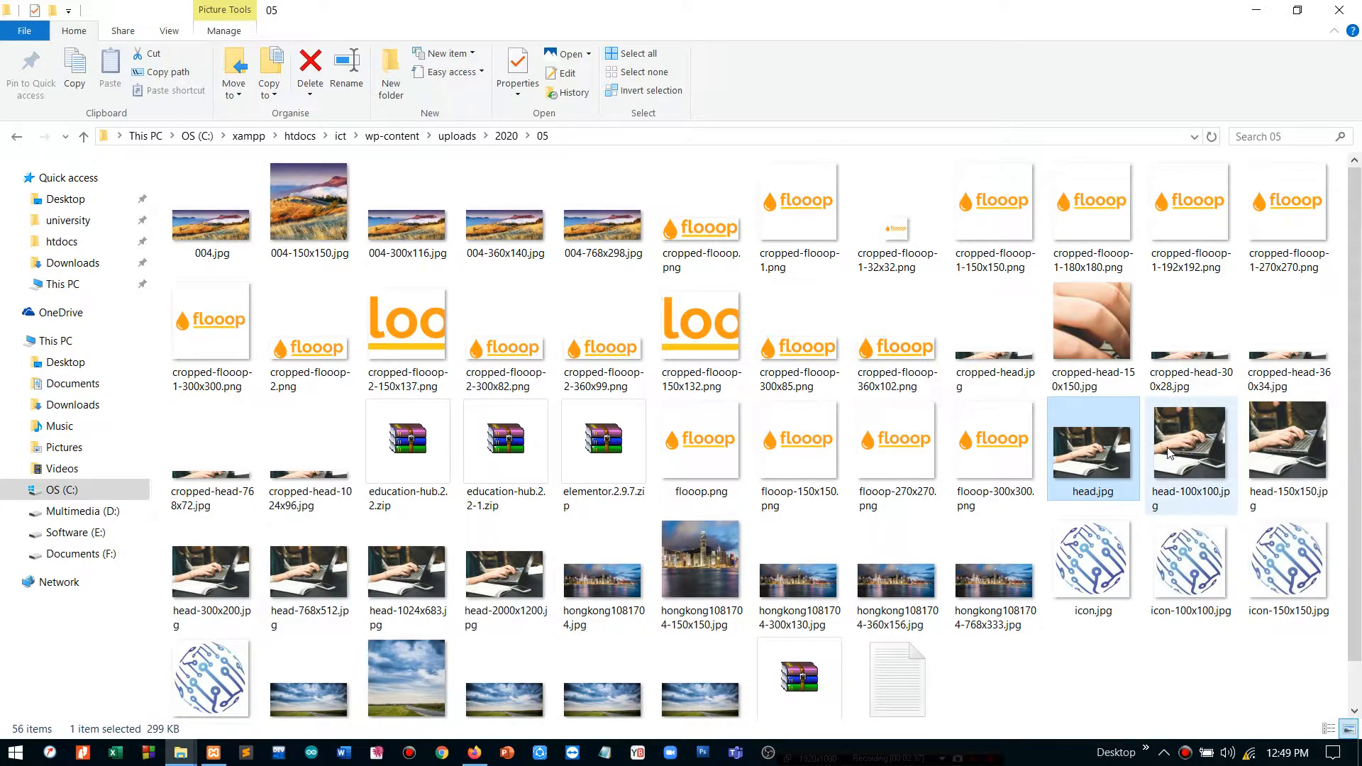
left_click(1169, 454)
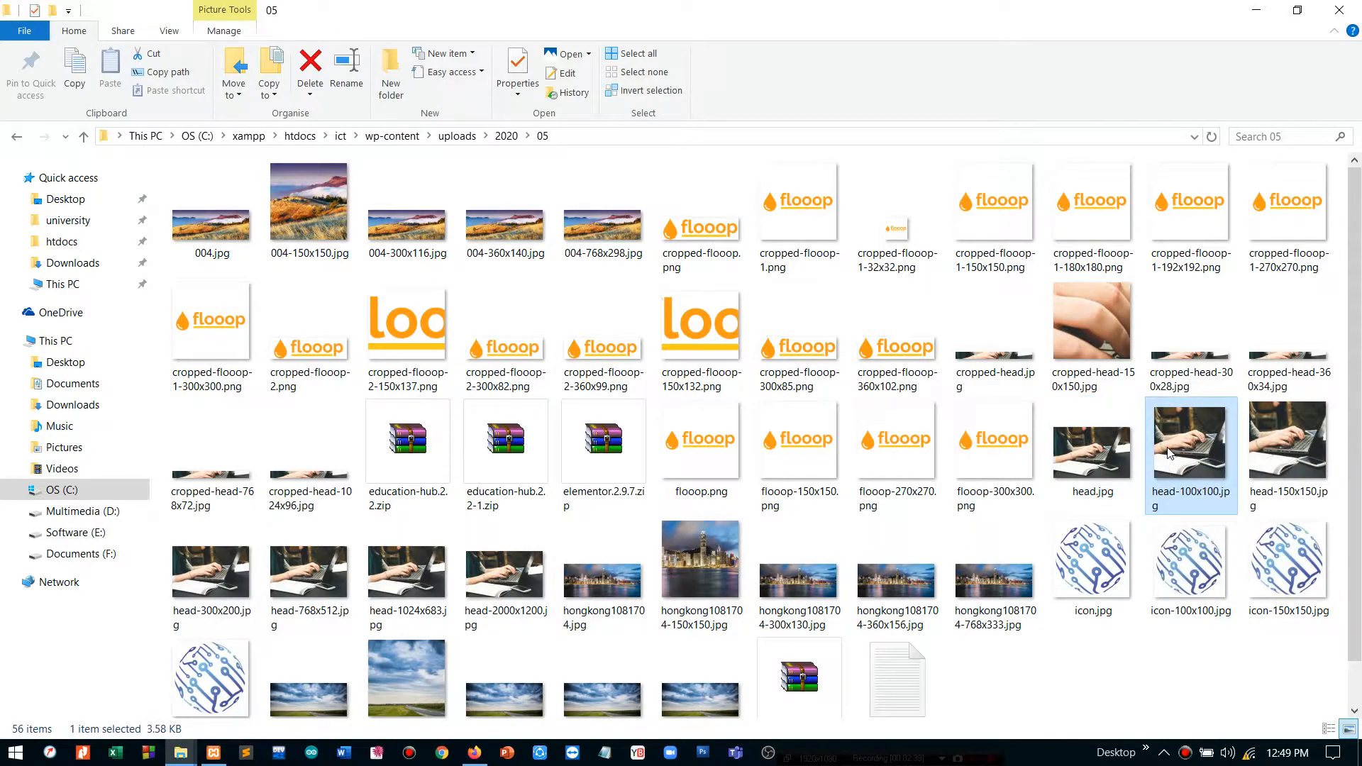
left_click(1253, 446)
left_click(1179, 452)
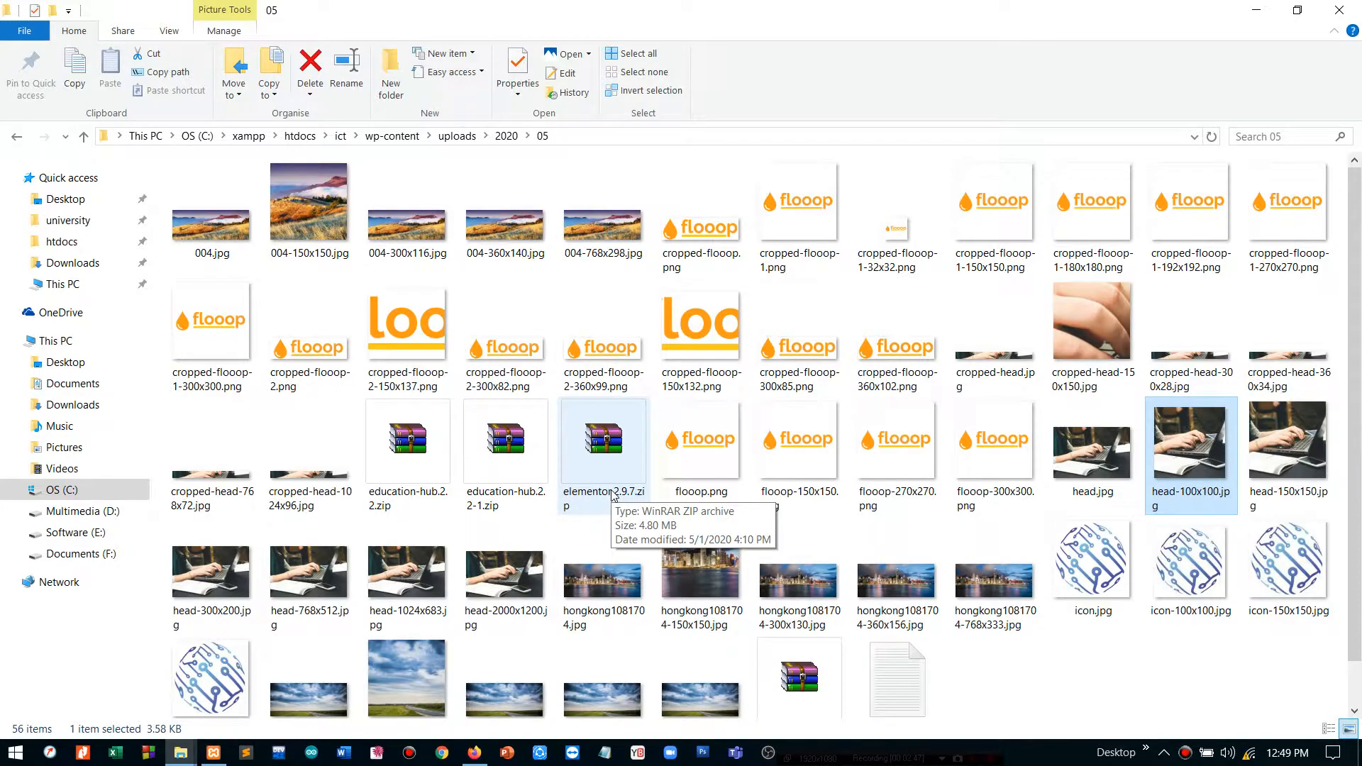
left_click(1240, 7)
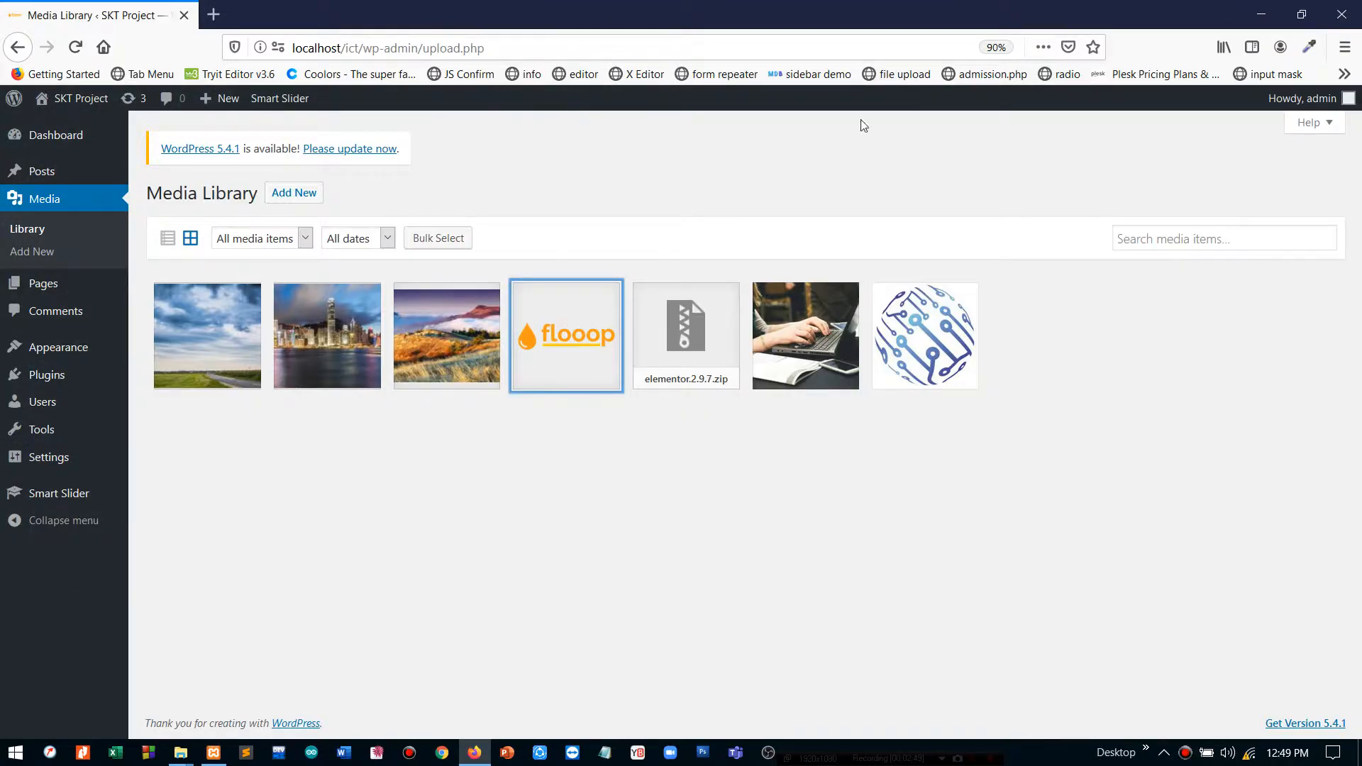
left_click(569, 494)
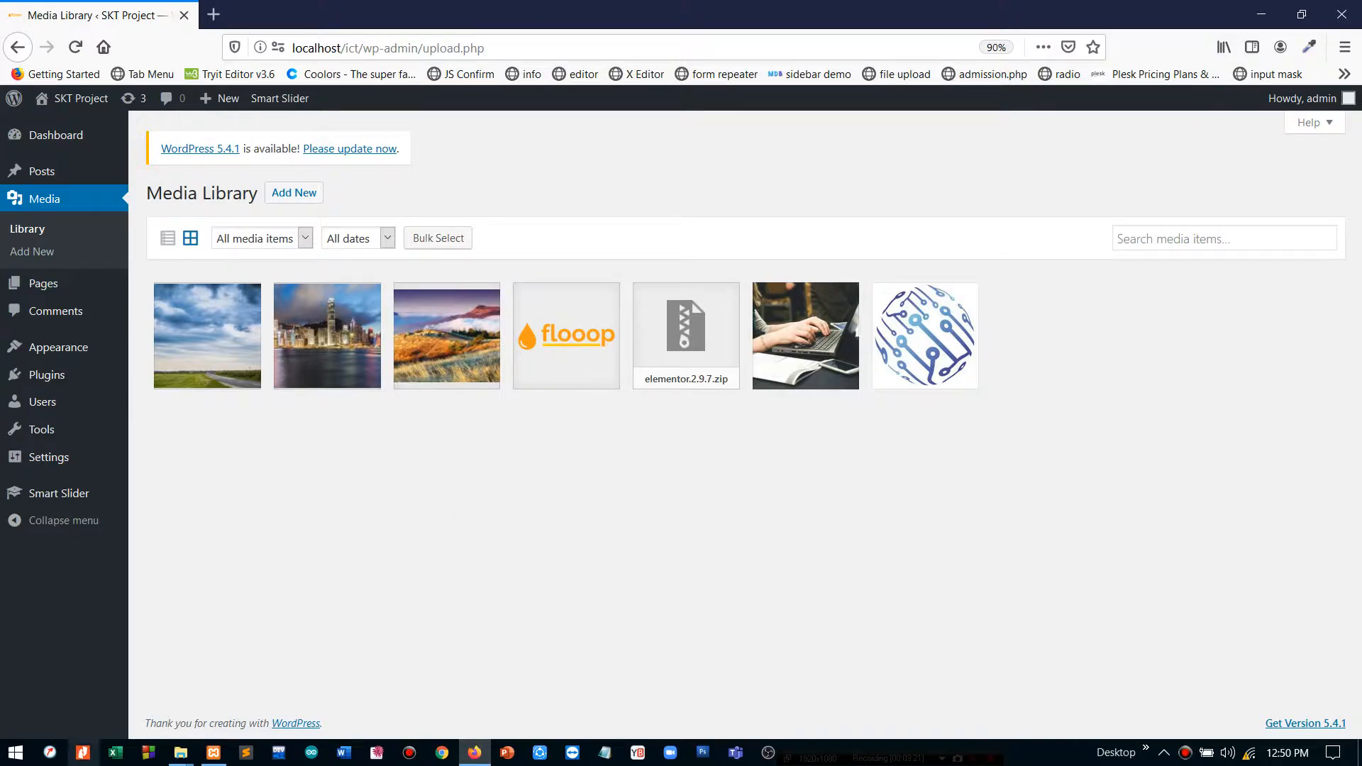
Step: Switch back to the 05 folder in File Explorer and check the resized copies of 004.jpg
left_click(181, 752)
left_click(505, 225)
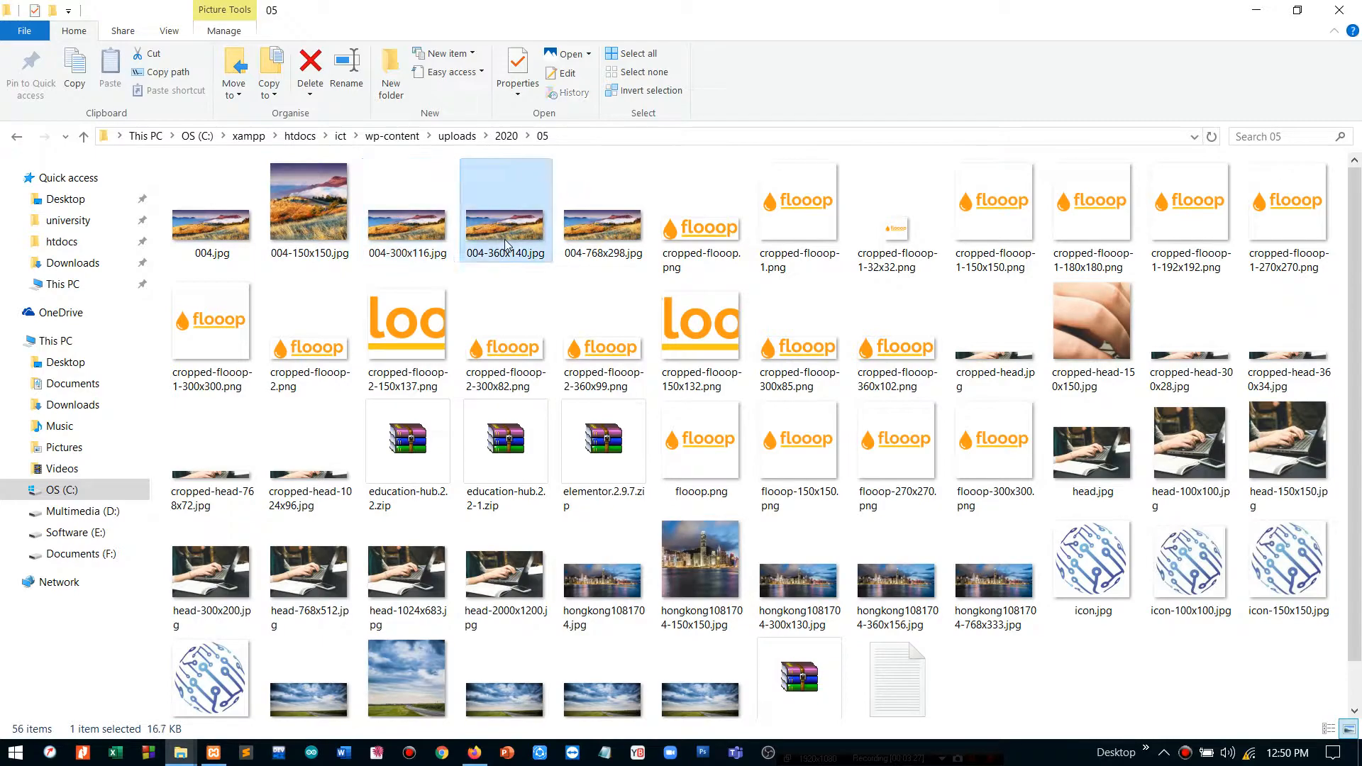
left_click(598, 223)
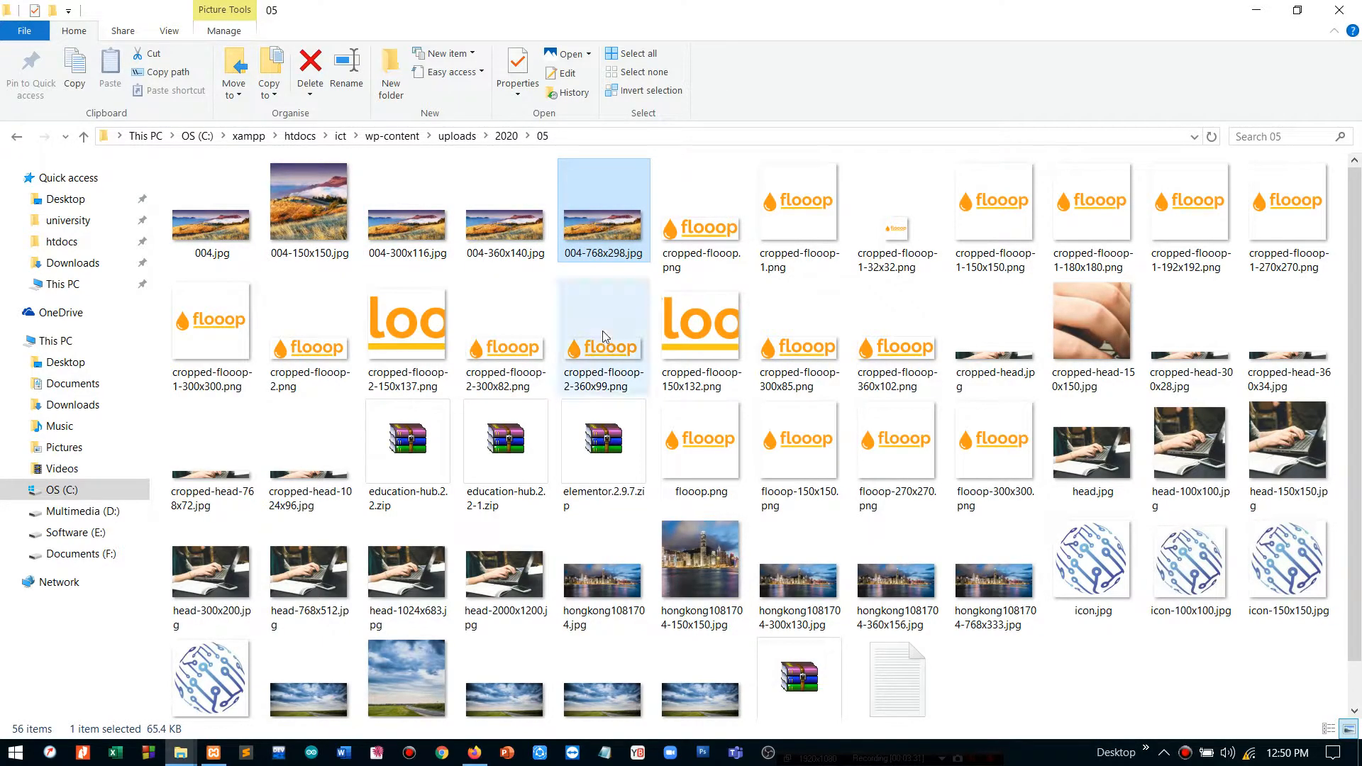
left_click(255, 229)
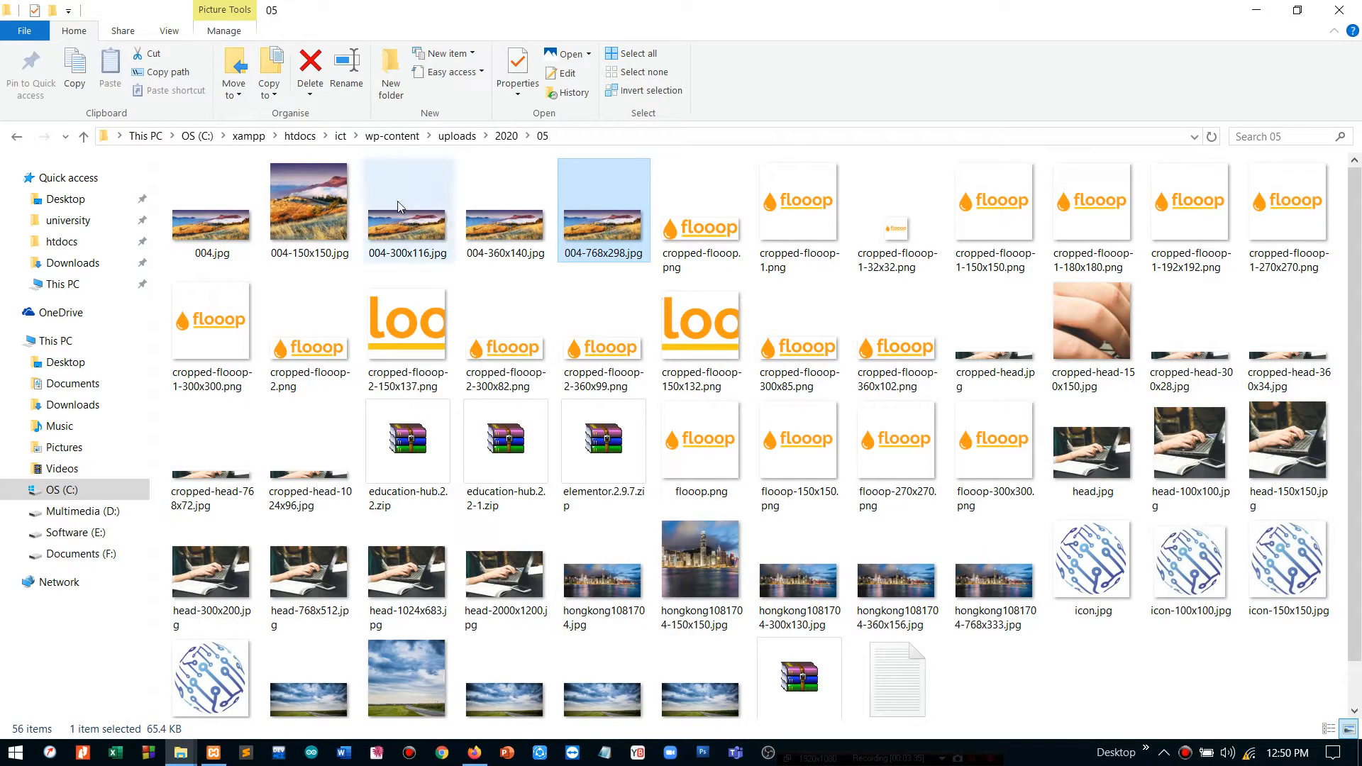
Step: Return to Firefox, open the WordPress Media Settings and review the thumbnail, medium and large image sizes
left_click(1256, 10)
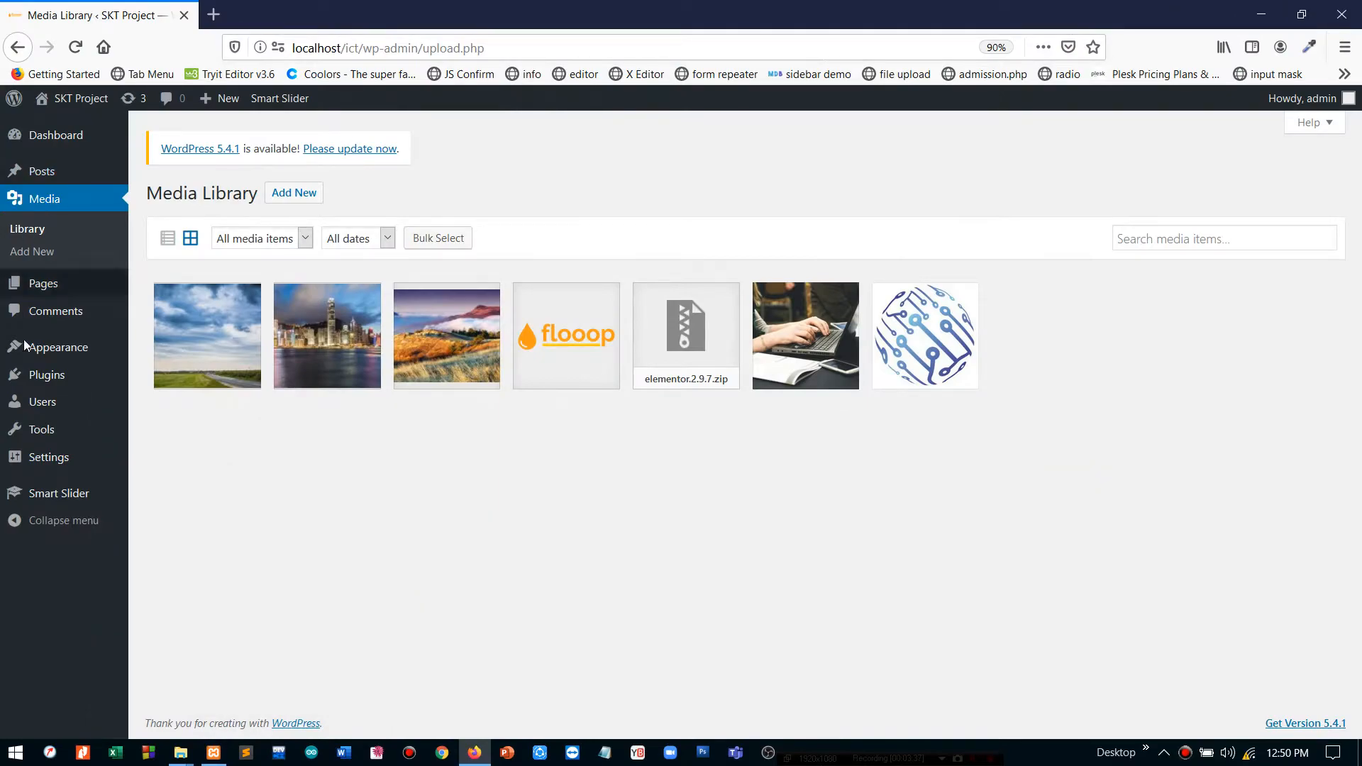
mouse_move(35, 465)
left_click(167, 558)
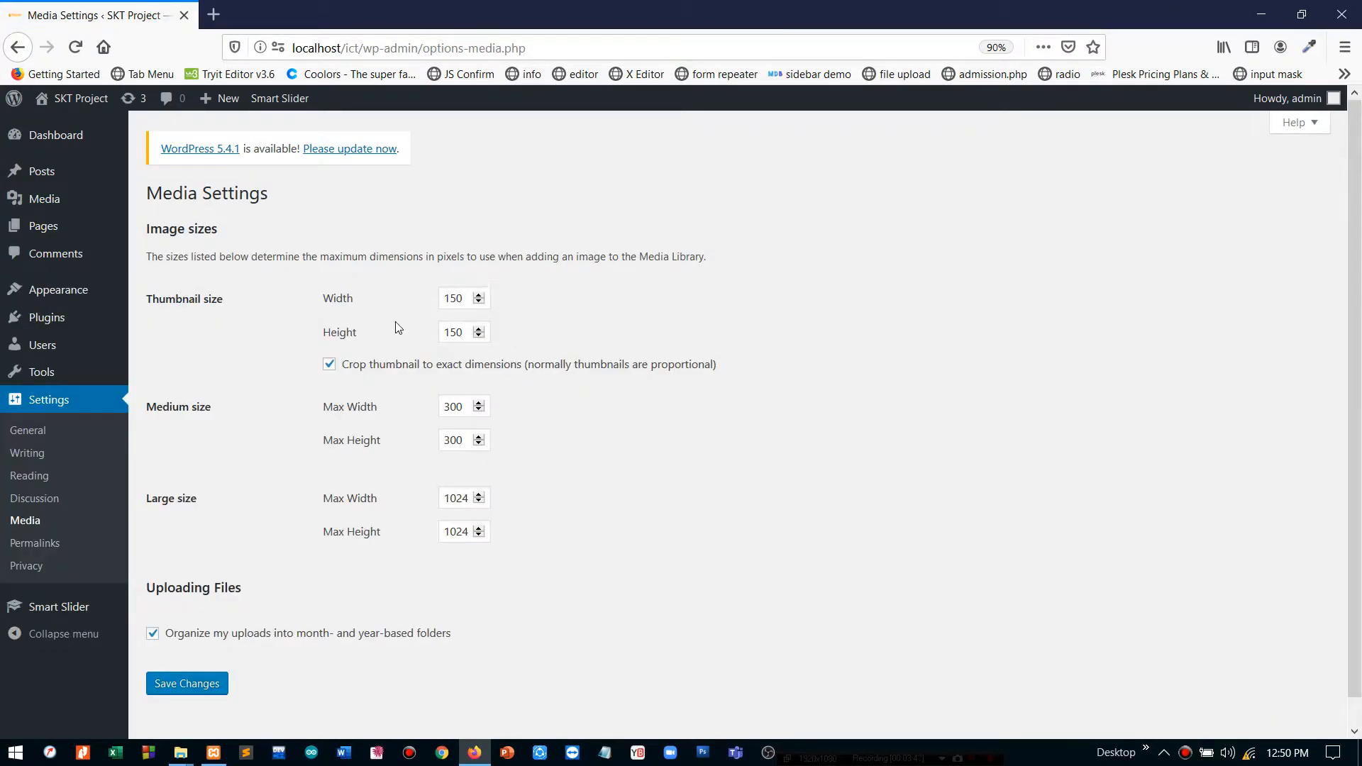
left_click_drag(147, 299, 179, 407)
left_click_drag(191, 498, 227, 507)
Step: Check the image files in the 05 uploads folder against the configured media sizes, and return to the Media Settings
mouse_move(181, 750)
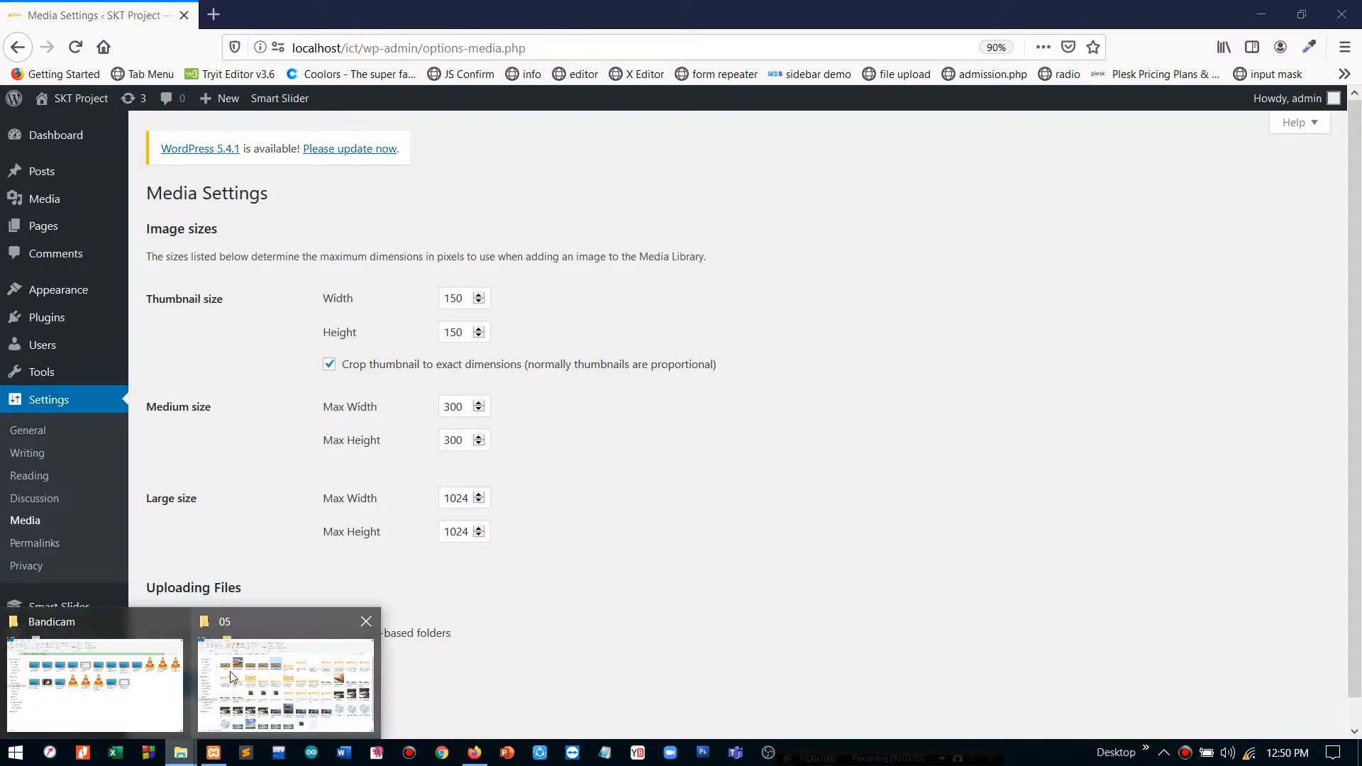
left_click(226, 685)
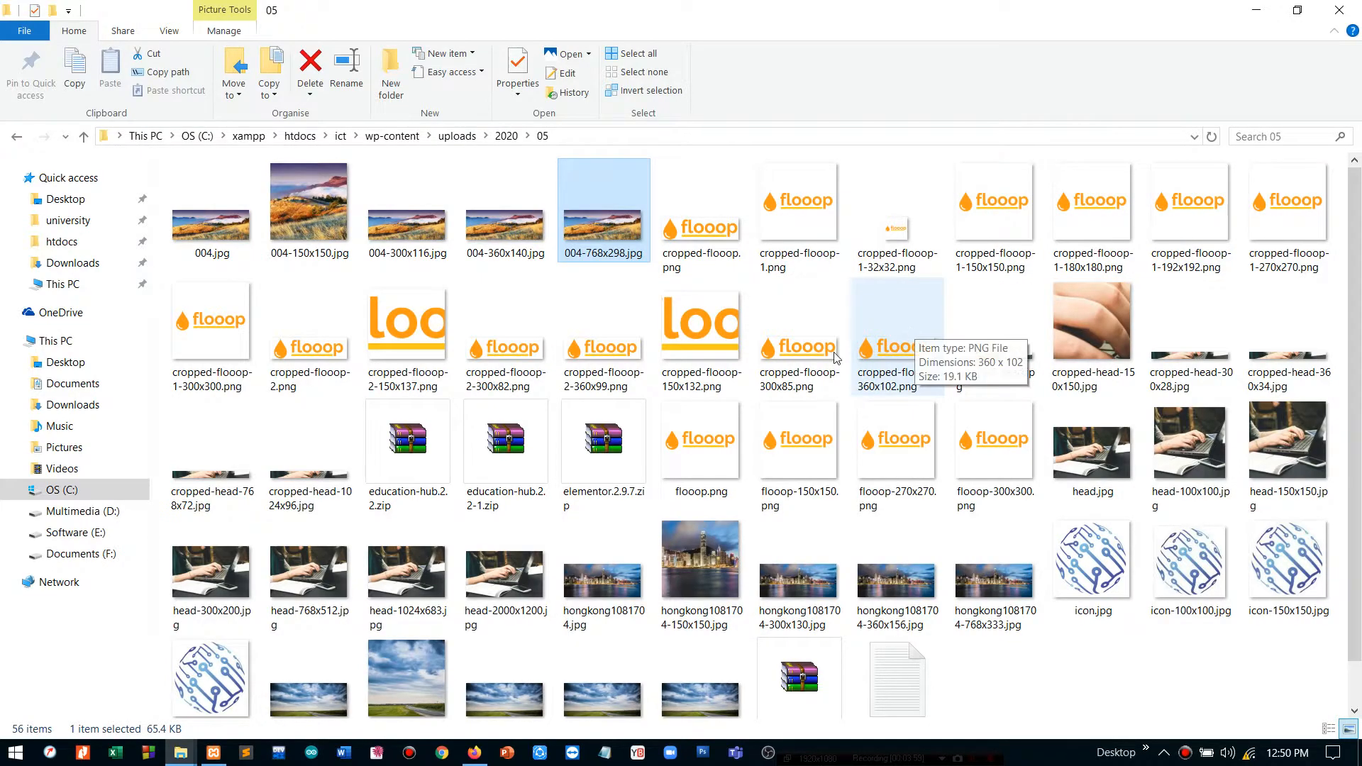
left_click(1256, 9)
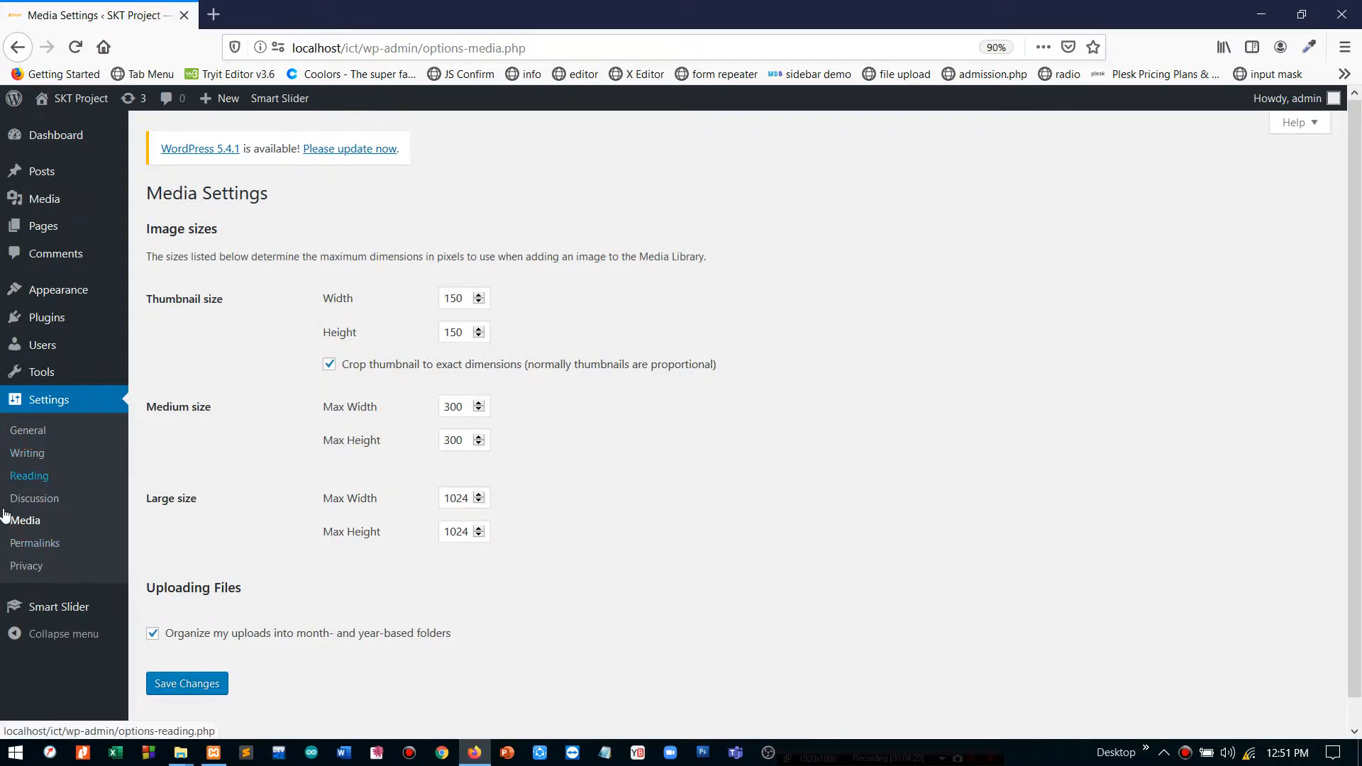
Step: View the Permalink Settings and open the list of all pages
left_click(24, 543)
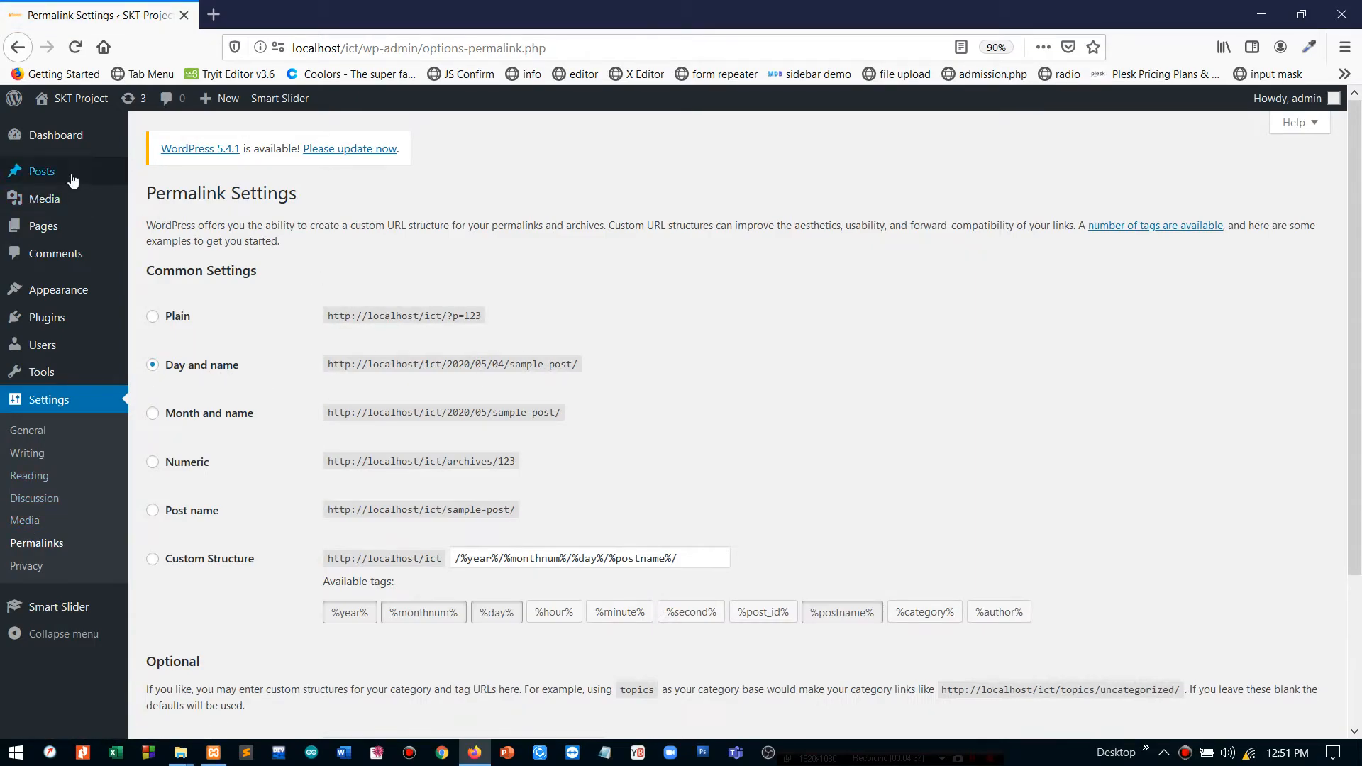
right_click(56, 226)
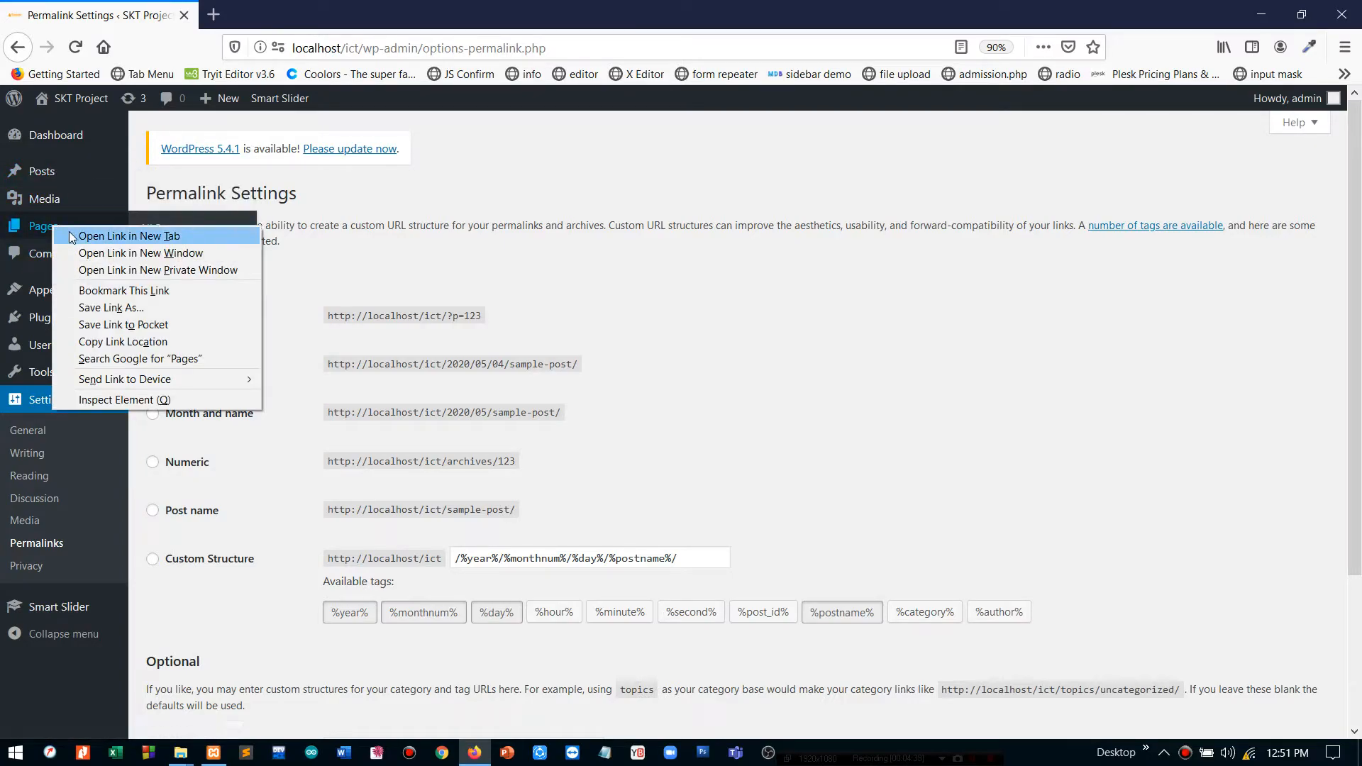
left_click(32, 226)
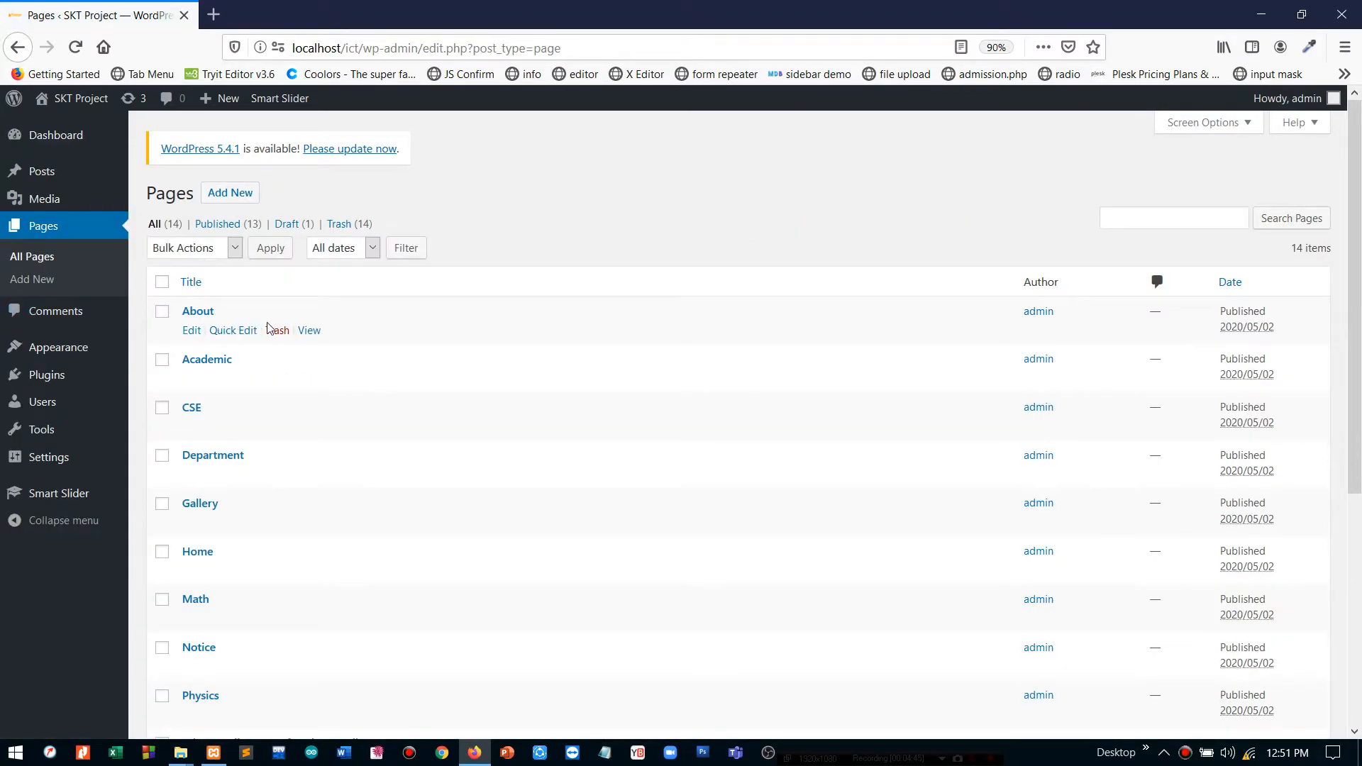
Step: View the About page in a new tab, examine the slug in its URL, and close the tab
right_click(310, 332)
left_click(322, 344)
left_click(326, 15)
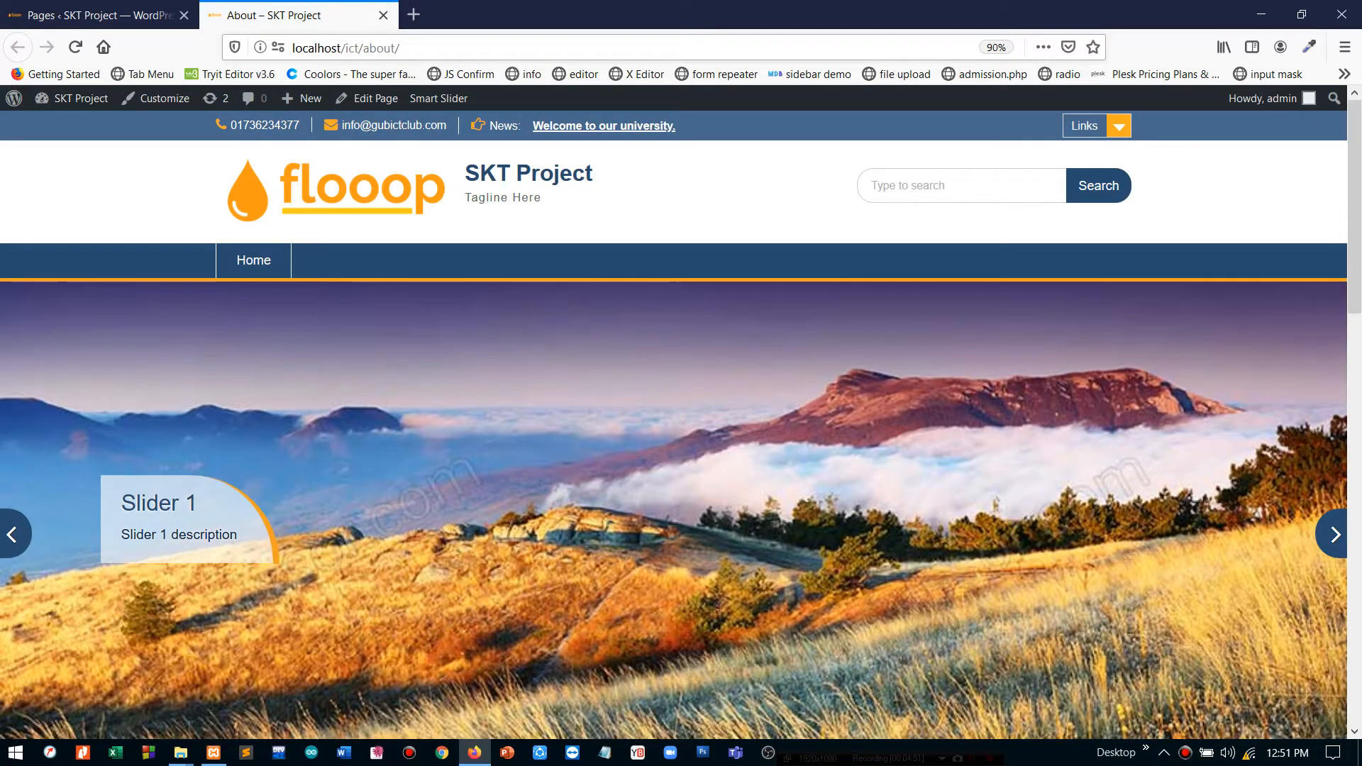
left_click(363, 47)
left_click_drag(364, 47, 399, 47)
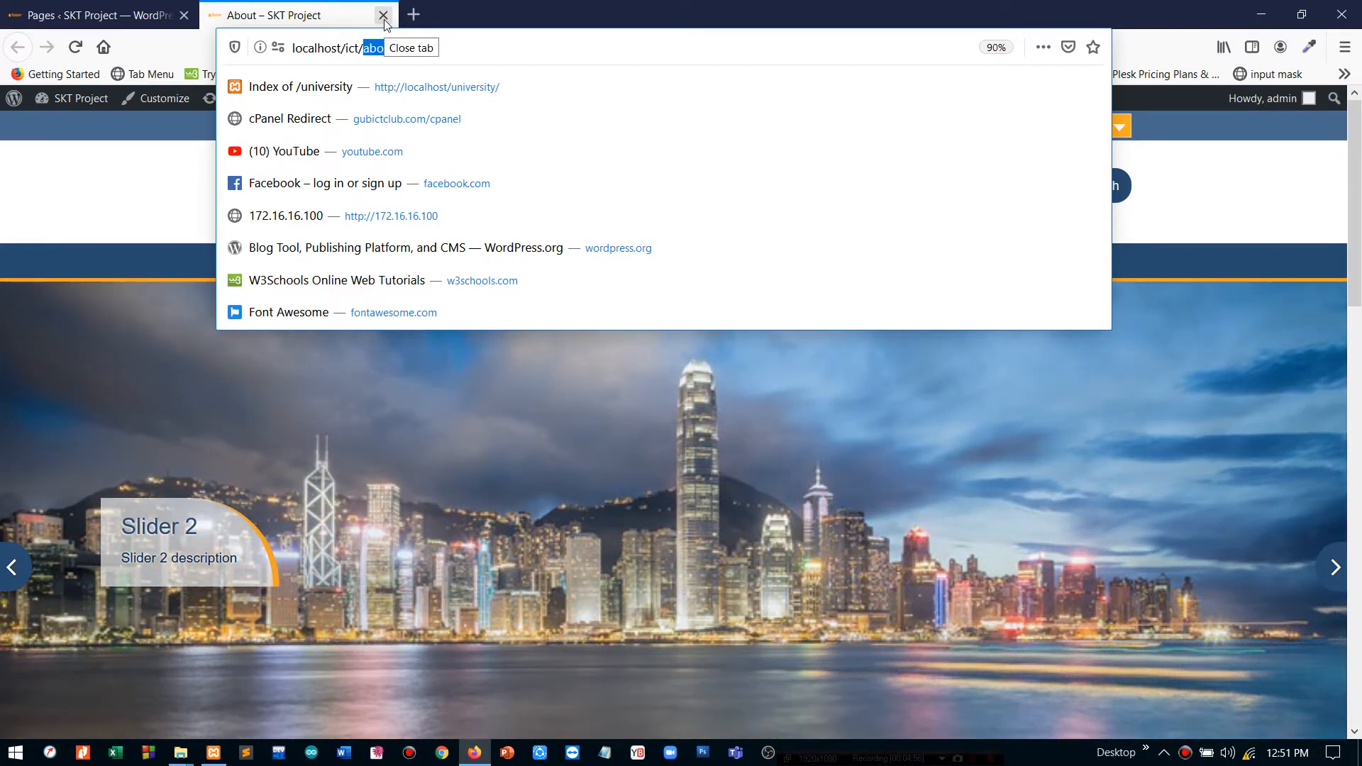
left_click(383, 16)
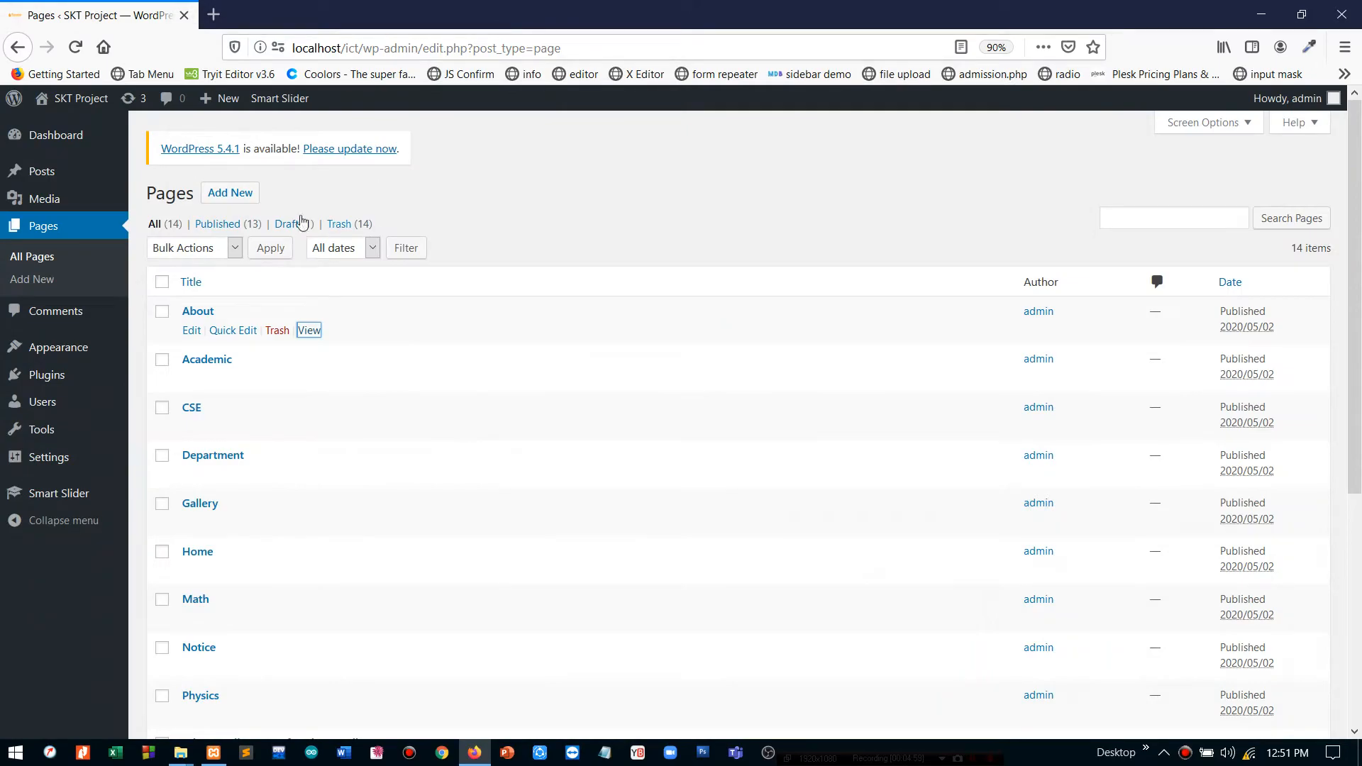
Step: Open the Posts list, view the test post in a new tab and examine the date and name parts of its URL
left_click(62, 182)
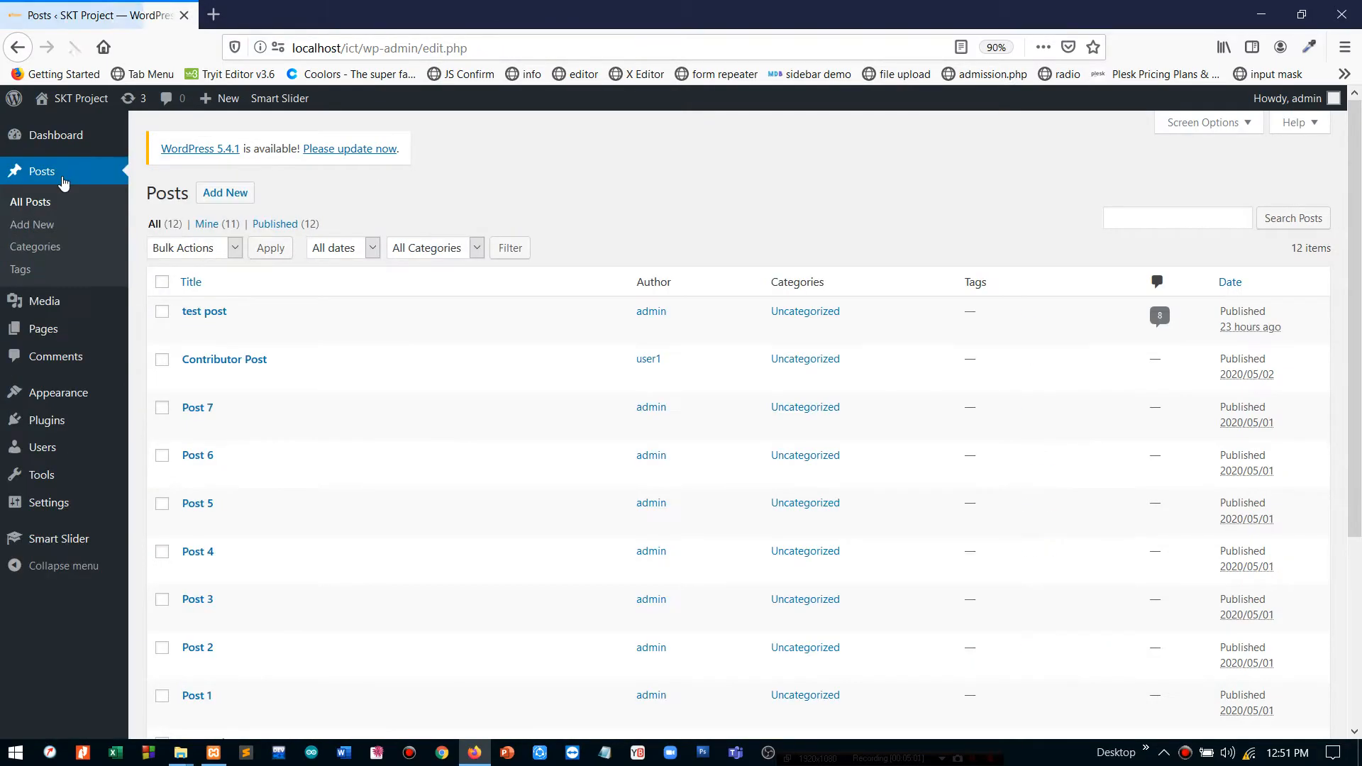
right_click(306, 333)
left_click(333, 344)
left_click(312, 15)
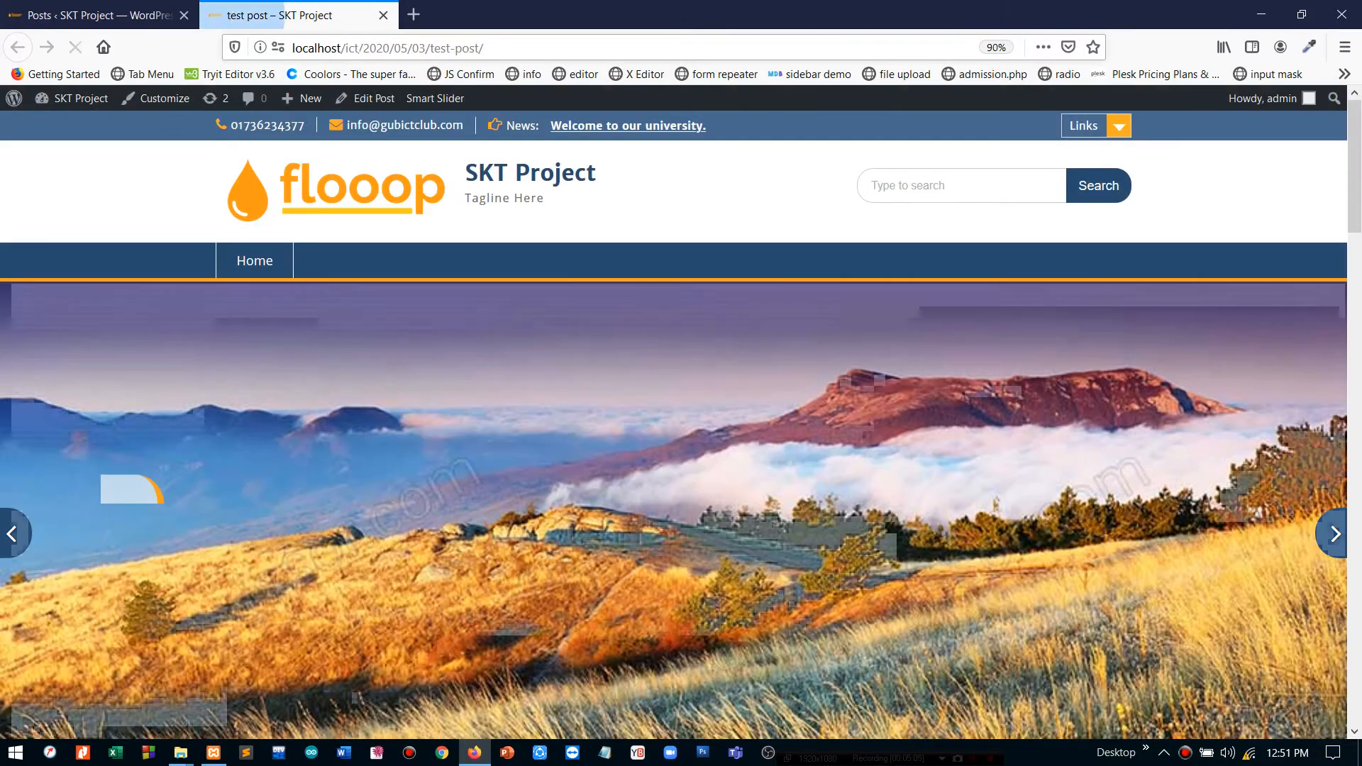
left_click_drag(364, 48, 430, 48)
left_click(404, 49)
left_click(402, 48)
left_click(404, 48)
left_click(173, 8)
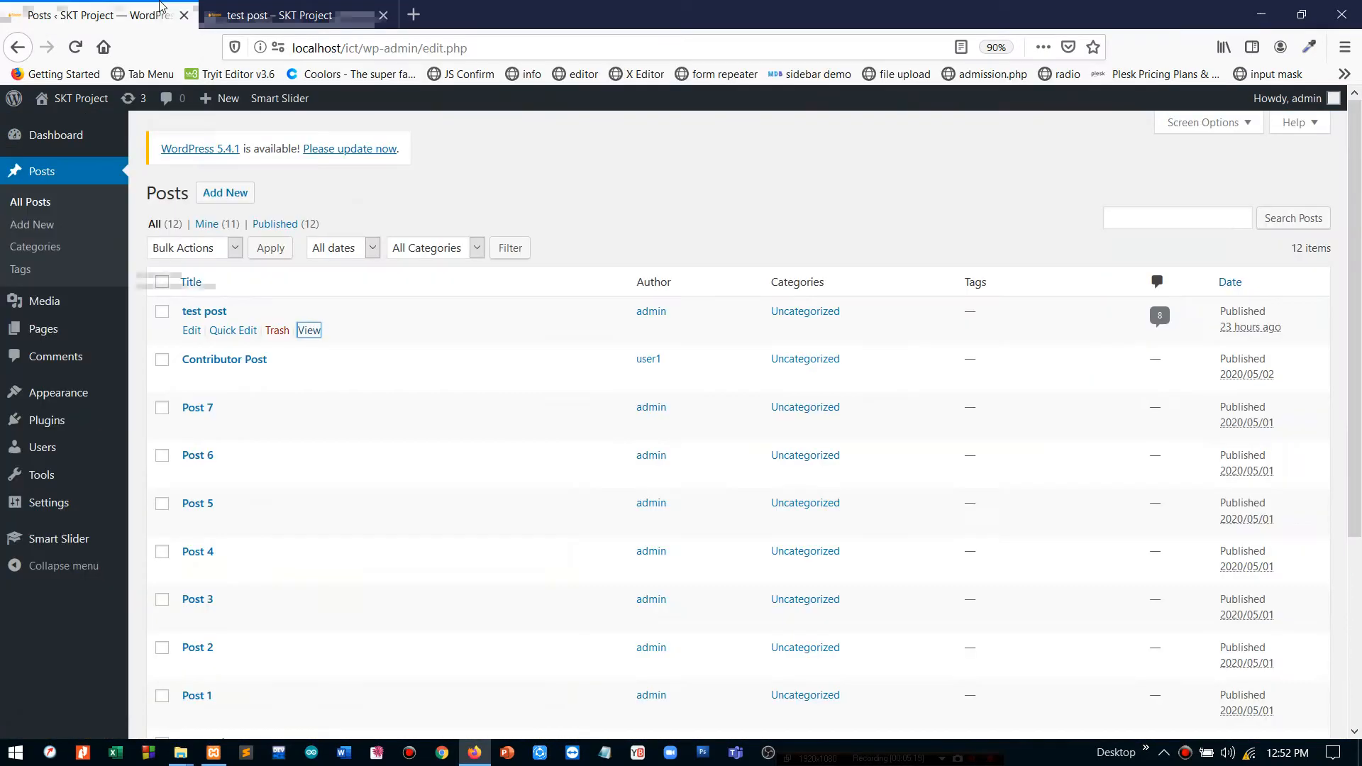
Step: Open the Permalink Settings and compare the listed structures with the date part of the test post's URL
mouse_move(60, 500)
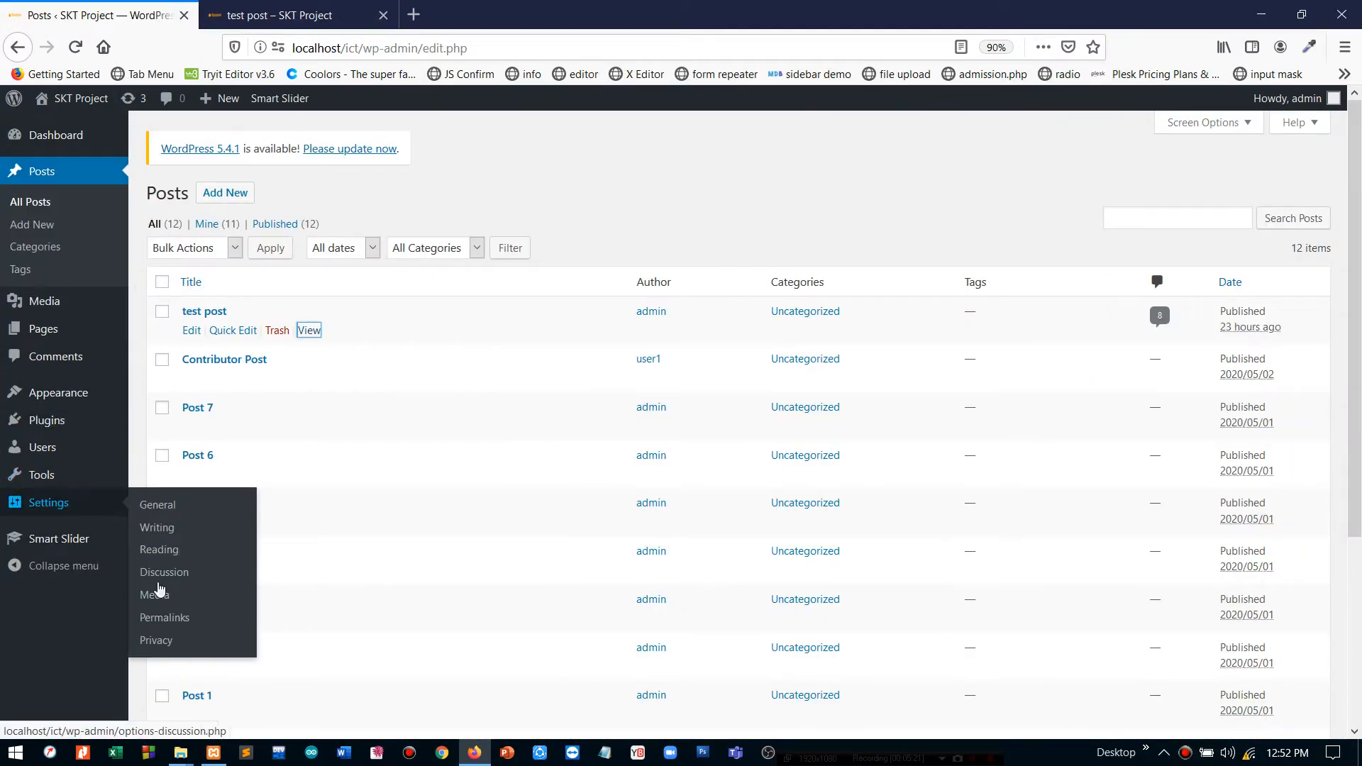
right_click(158, 617)
left_click(158, 617)
key("ctrl+Tab")
left_click_drag(358, 48, 434, 49)
left_click(112, 4)
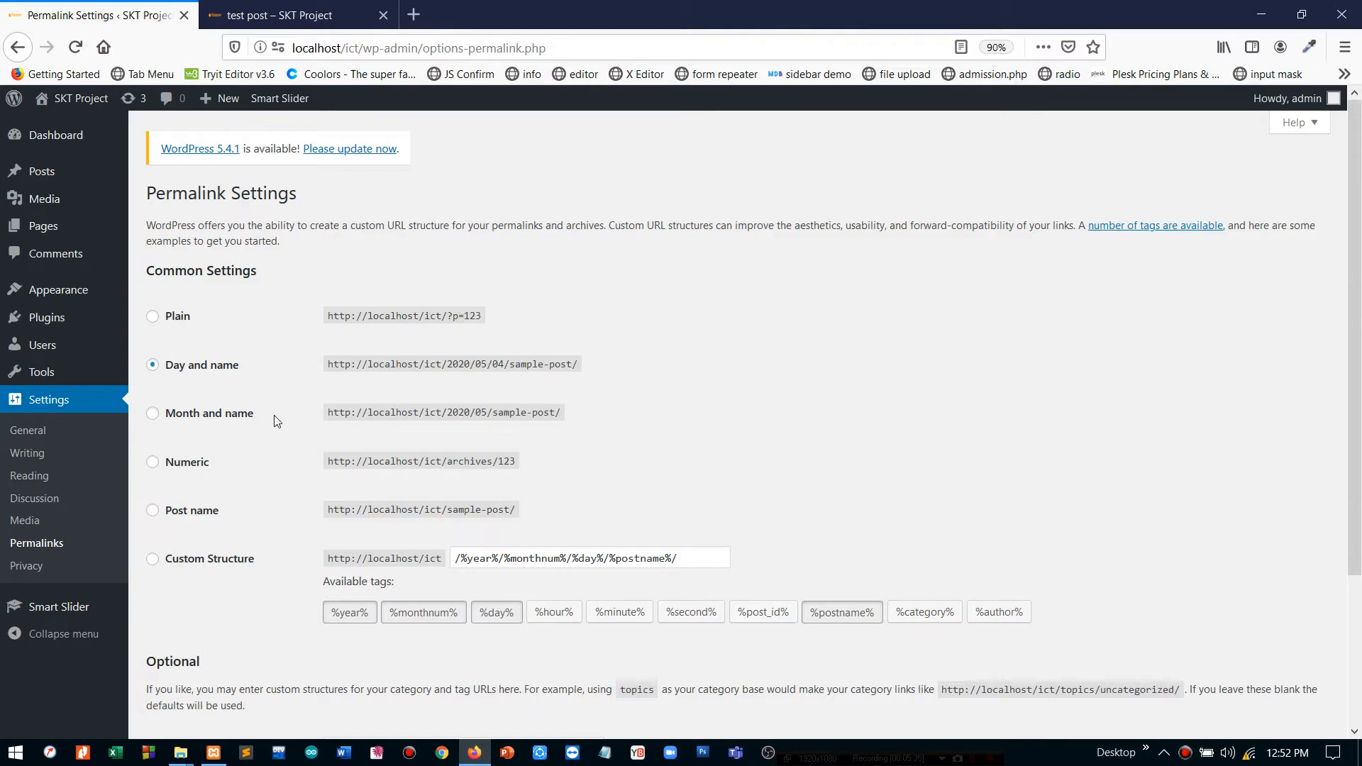
Step: Set the permalink structure to Post name and save the changes
left_click_drag(447, 412, 482, 412)
left_click(481, 412)
left_click(189, 516)
scroll(468, 383, "down", 3)
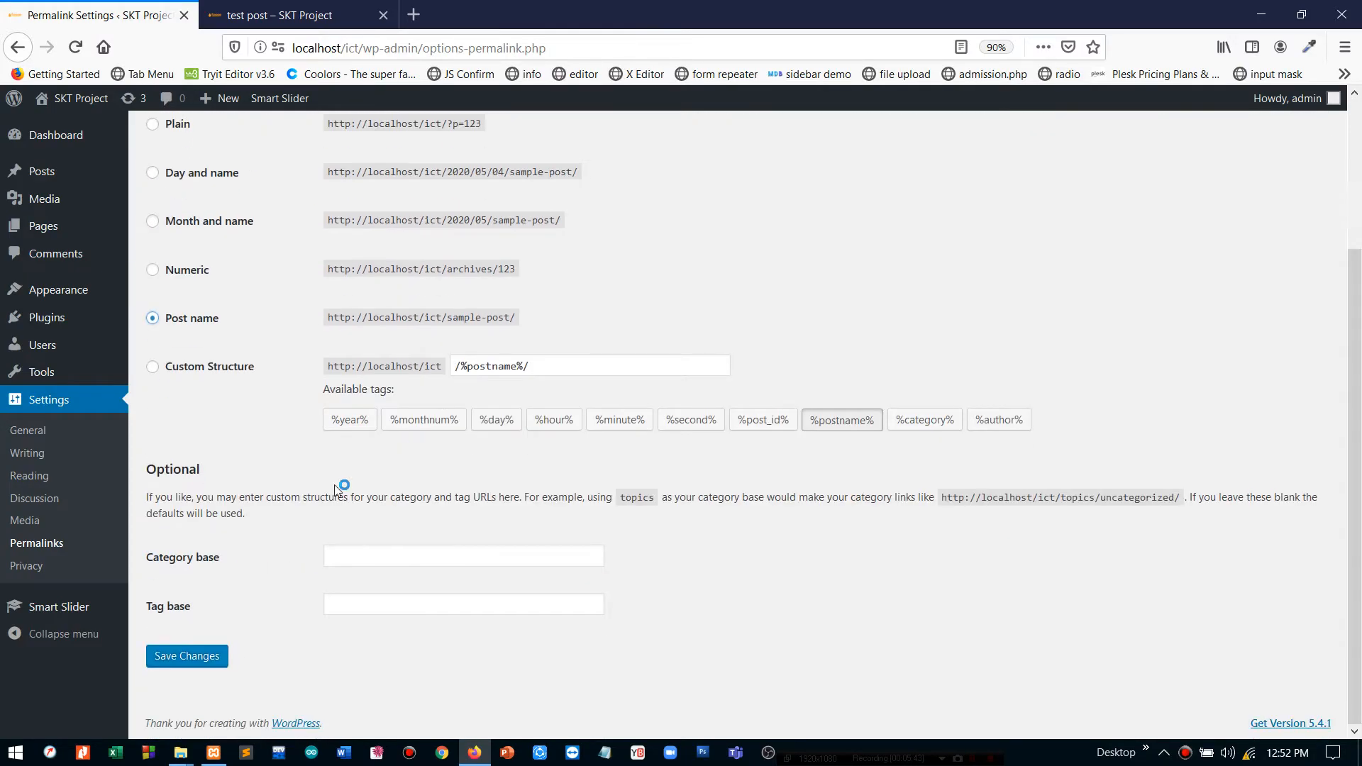
left_click(212, 656)
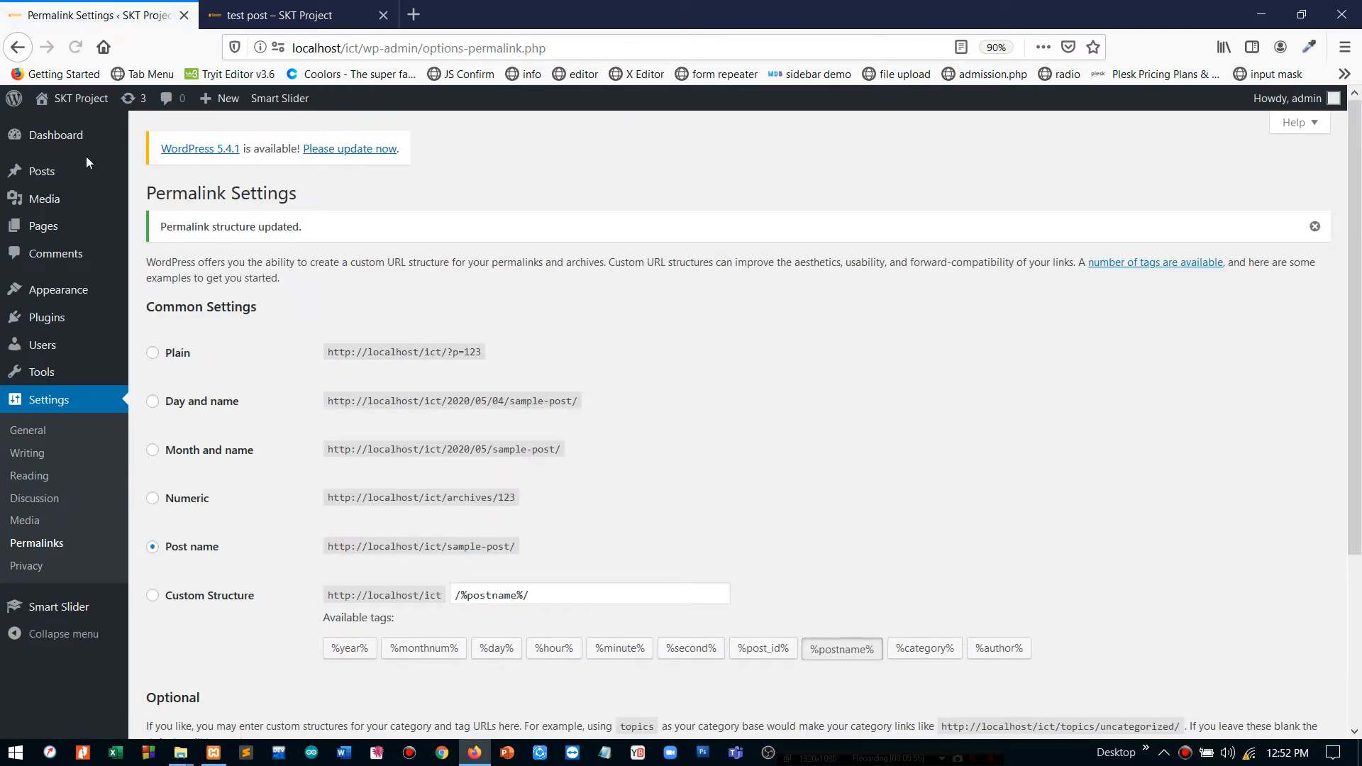
Step: Open the Posts list, view the test post in a new tab, and examine the name part of its URL
mouse_move(52, 187)
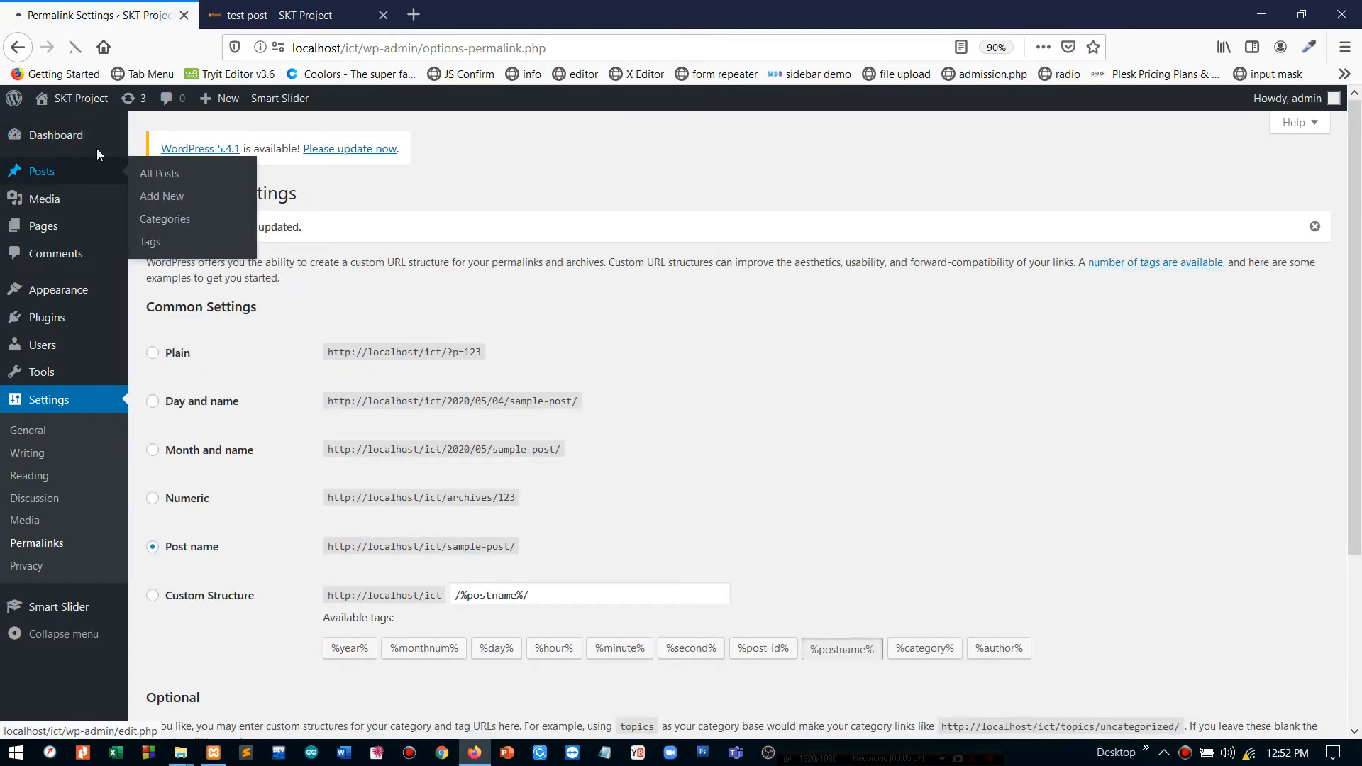
left_click(76, 47)
left_click(382, 15)
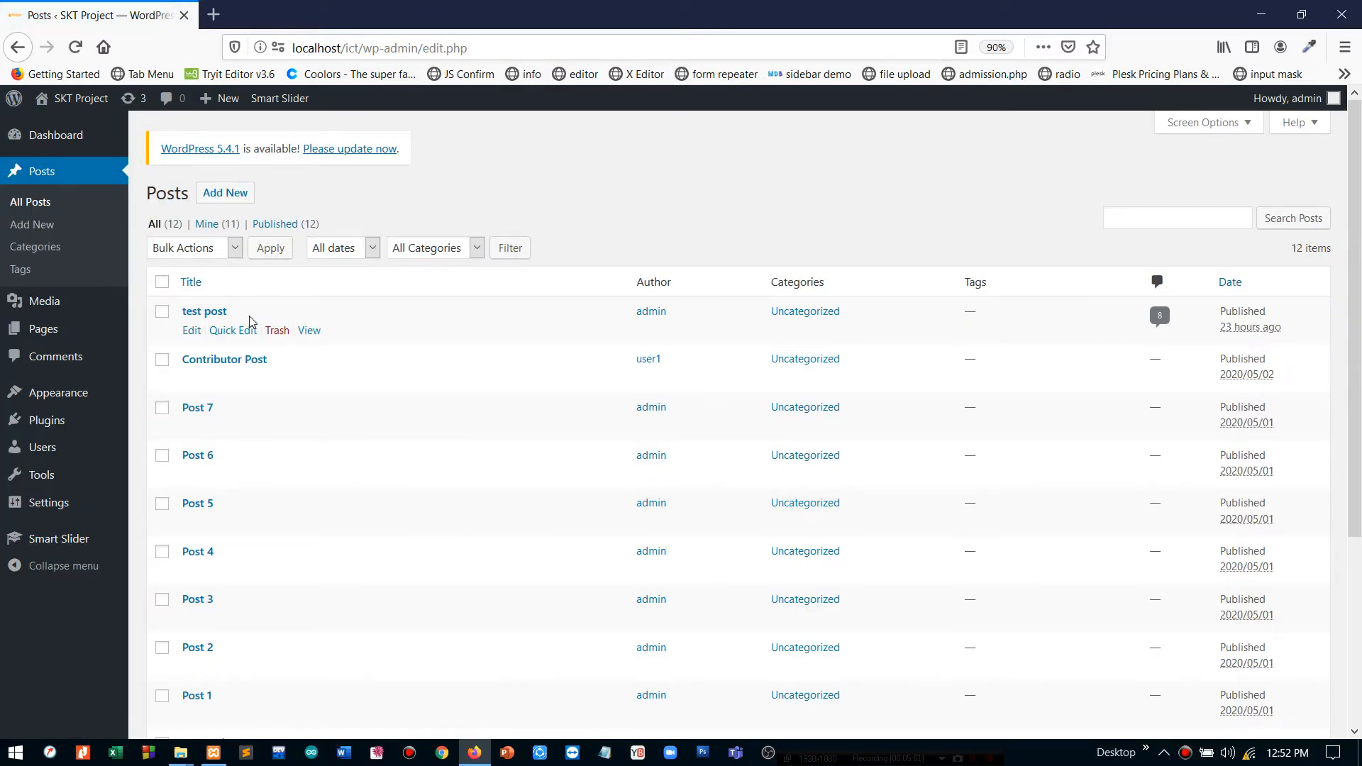
right_click(310, 330)
left_click(340, 344)
left_click(270, 5)
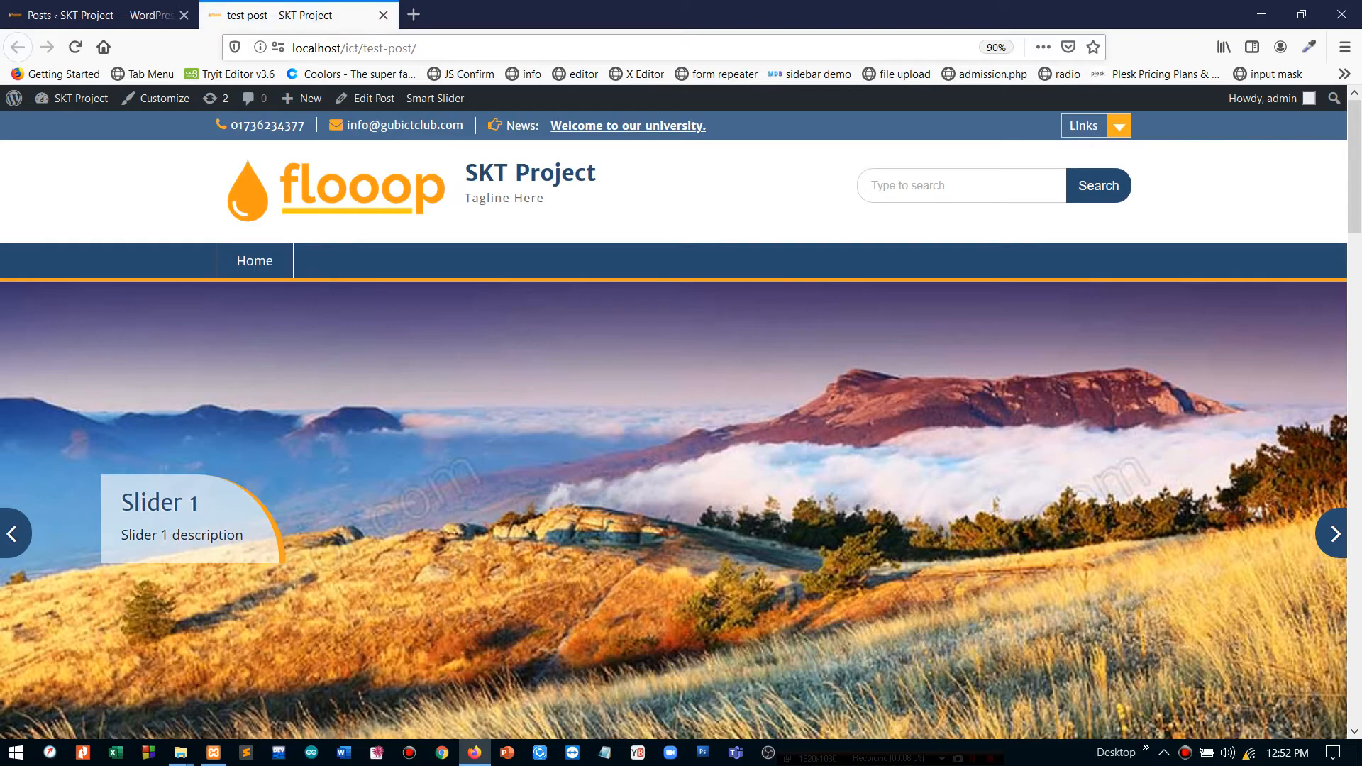
mouse_move(355, 48)
left_mouse_down()
mouse_move(421, 48)
mouse_move(363, 49)
left_mouse_up()
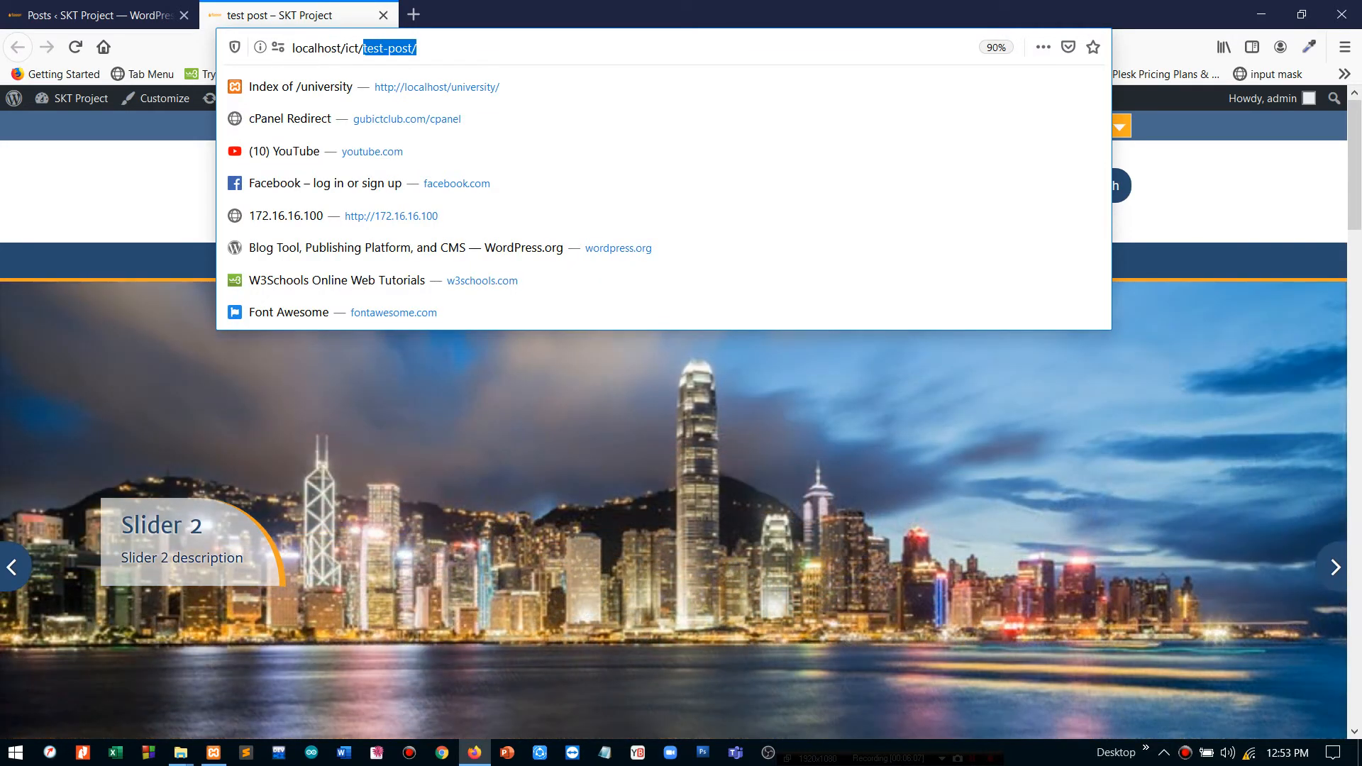
left_click(363, 48)
left_click(383, 14)
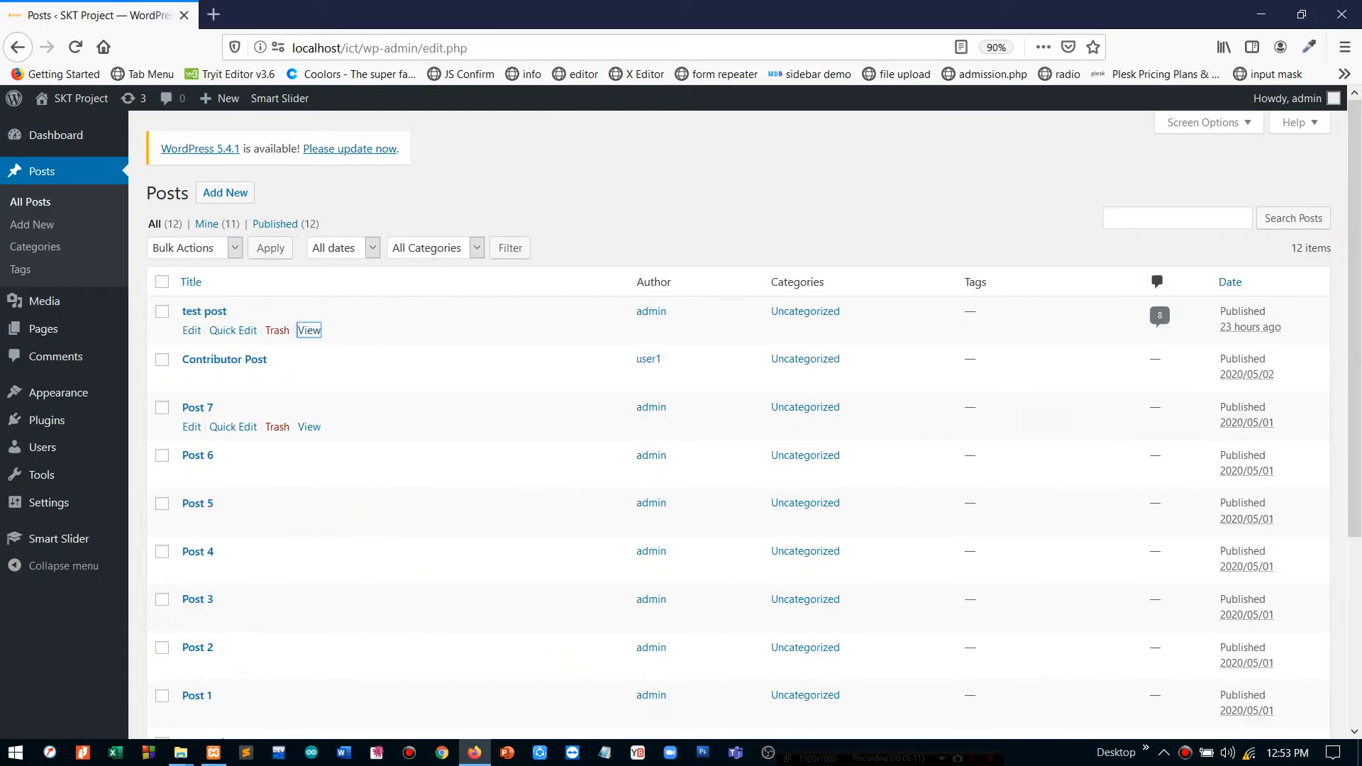
Step: View Post 7 in a new tab, examine the slug in its URL, and close the tab
right_click(310, 429)
left_click(379, 434)
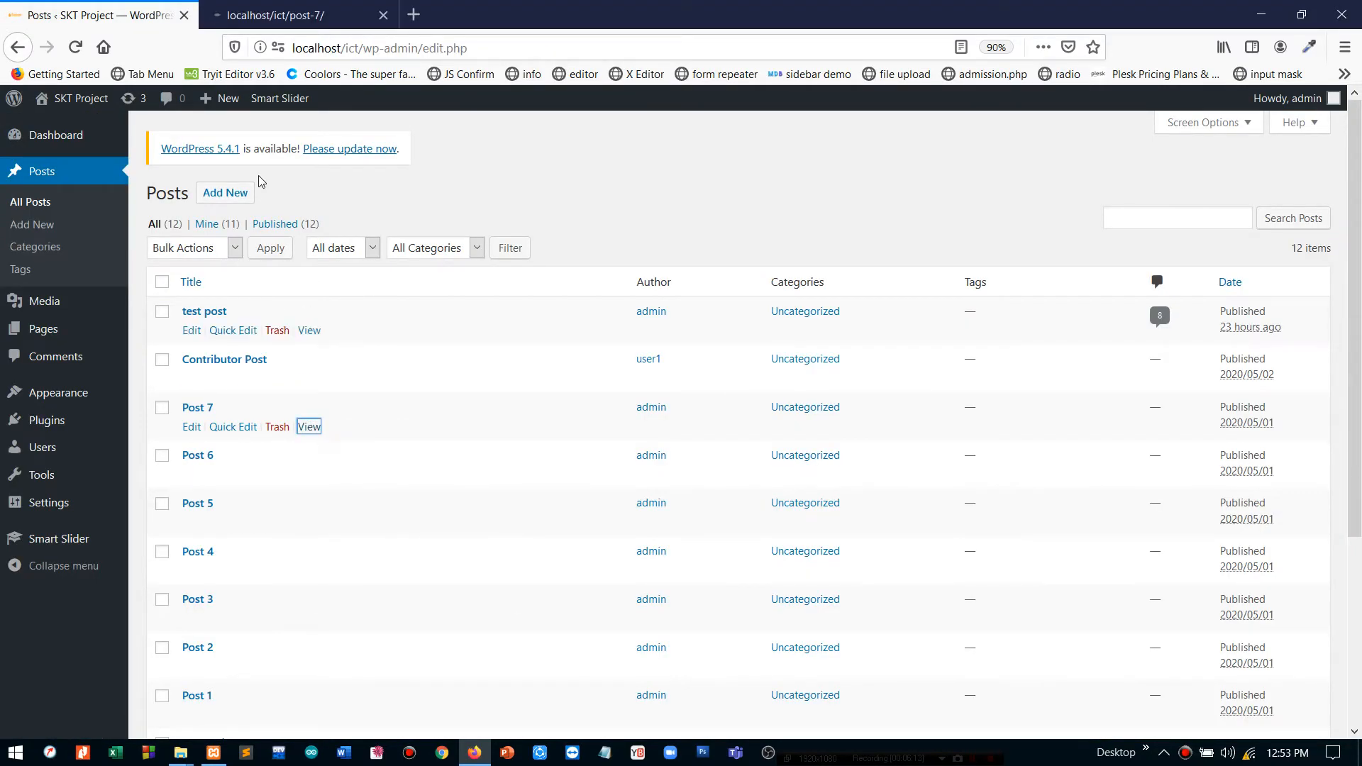
left_click(298, 15)
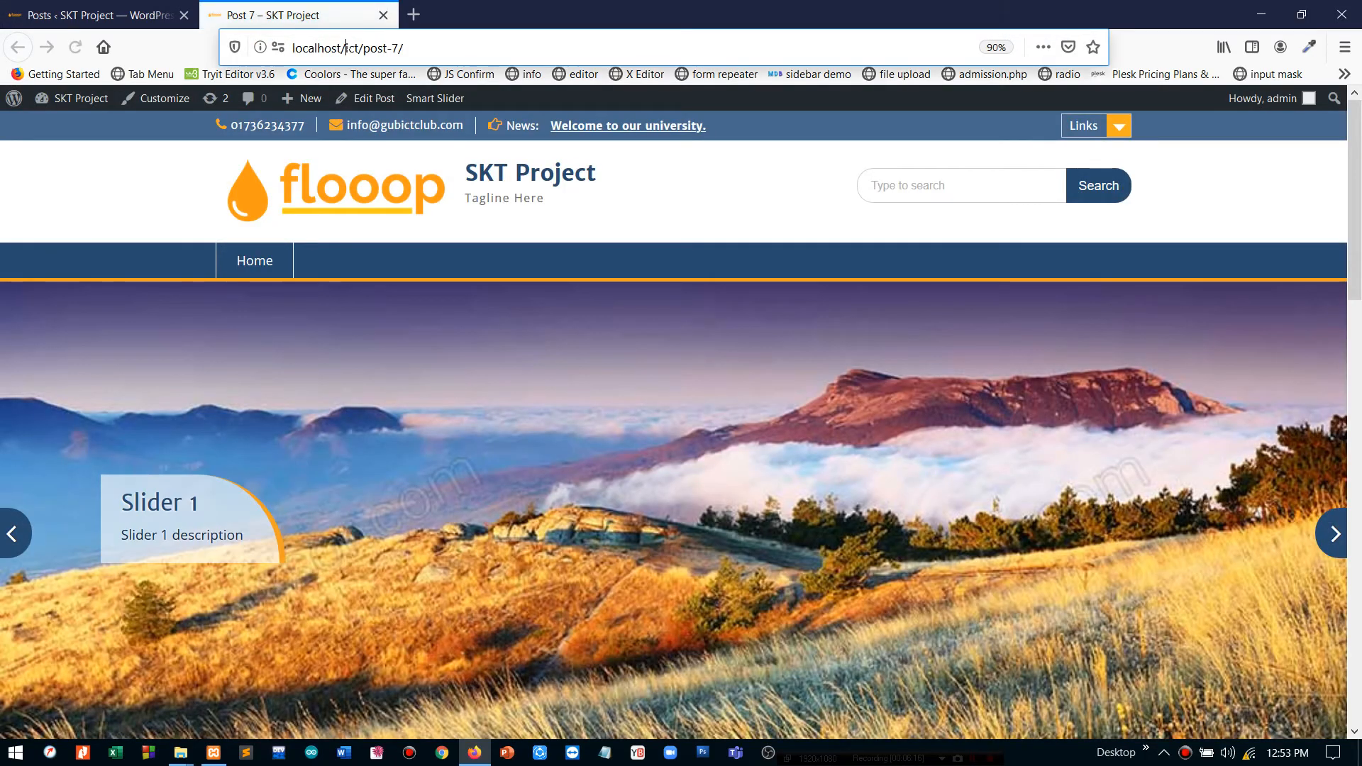
mouse_move(345, 48)
left_mouse_down()
mouse_move(402, 48)
mouse_move(365, 48)
left_mouse_up()
left_click(406, 48)
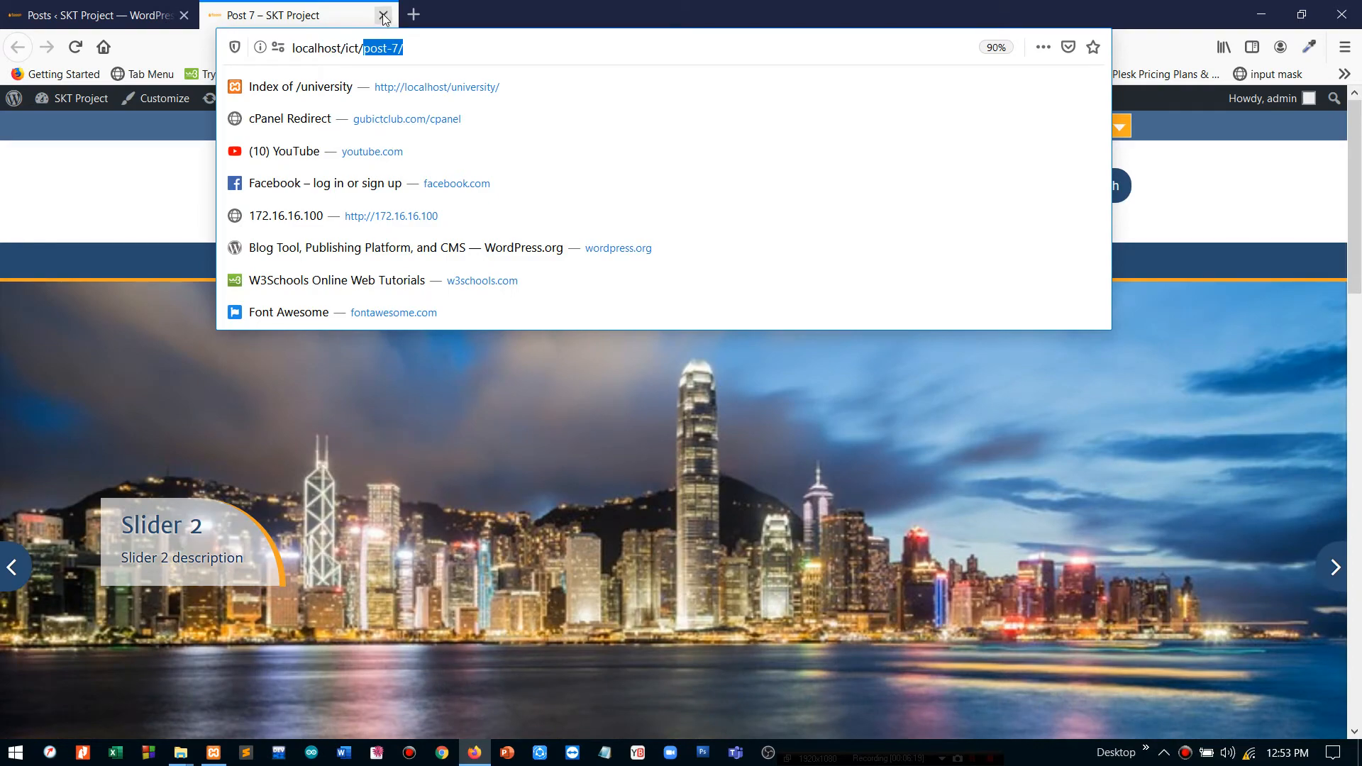
left_click(383, 15)
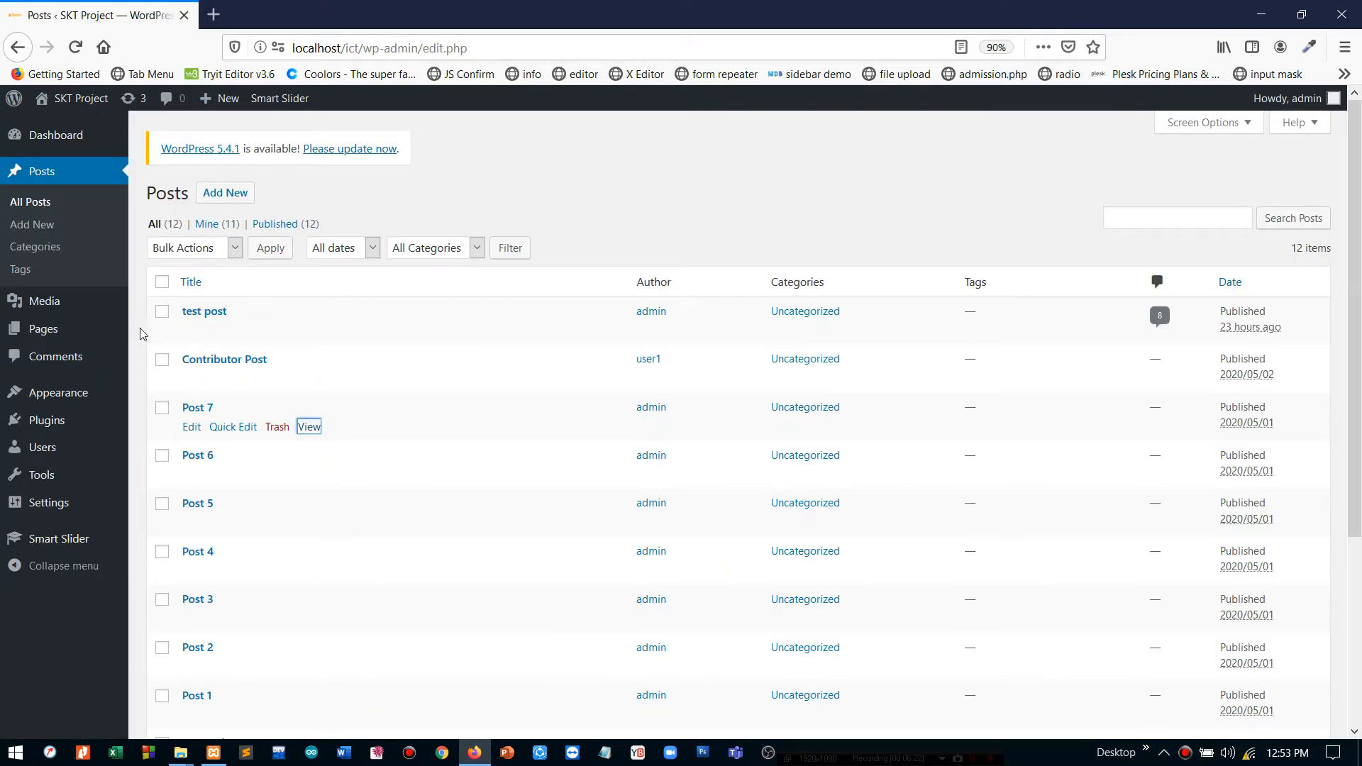
Step: Reopen the Permalink Settings and select the Custom Structure option
mouse_move(132, 394)
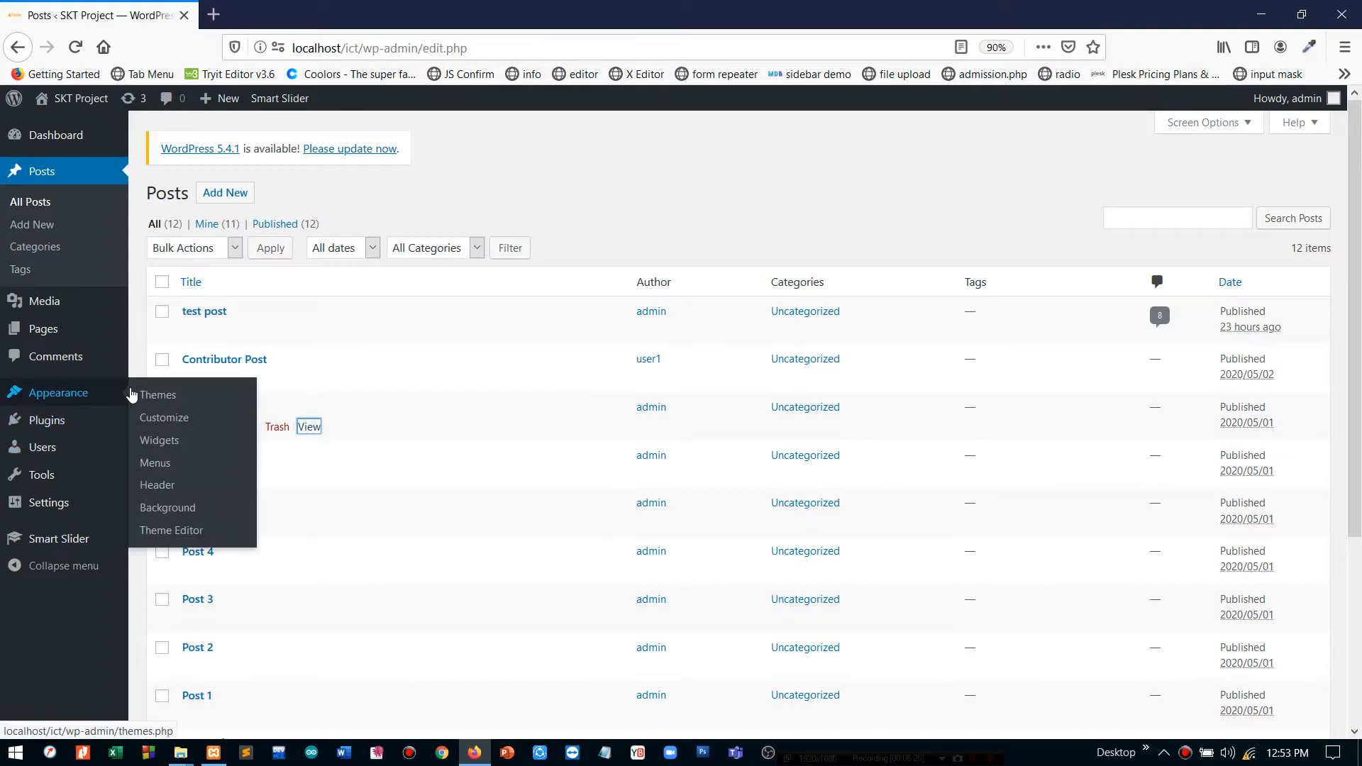
left_click(363, 47)
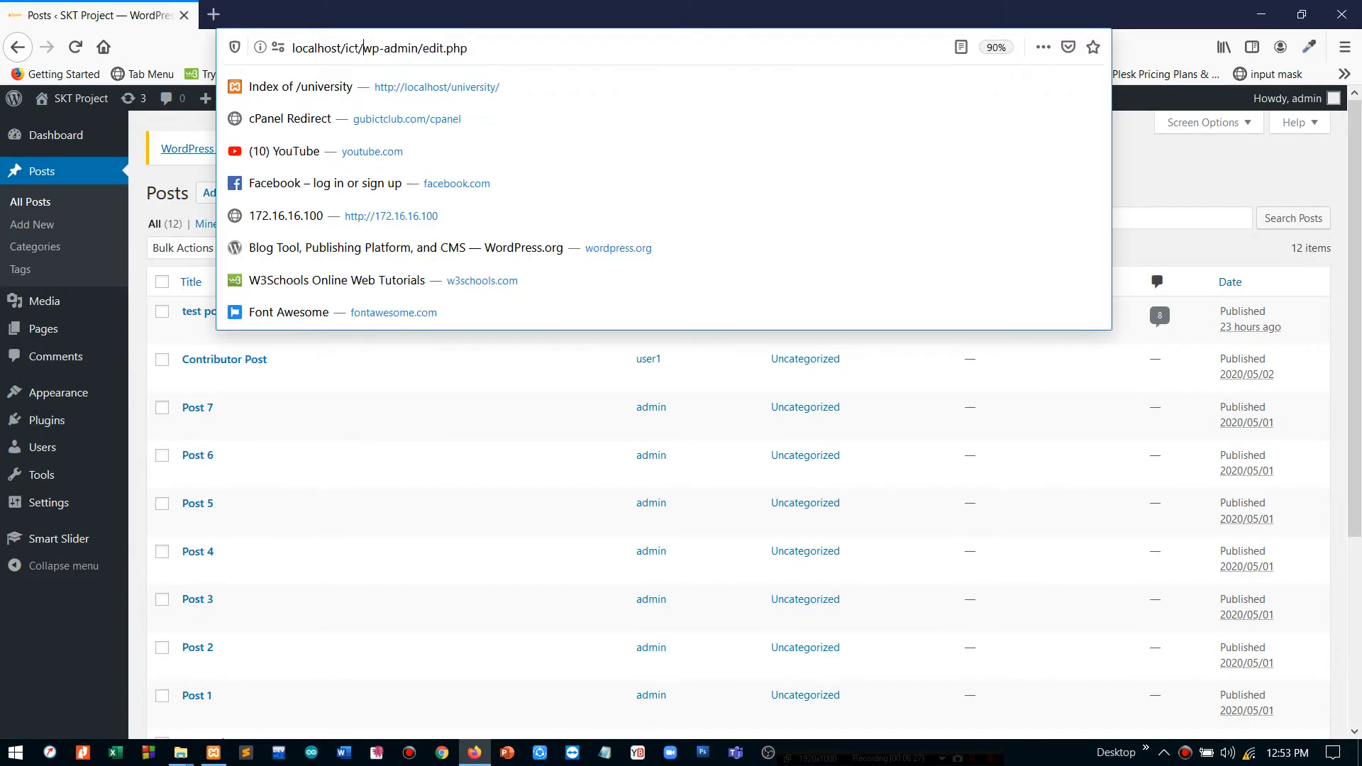
left_click_drag(363, 48, 206, 68)
mouse_move(50, 503)
left_click(167, 618)
scroll(364, 456, "down", 1)
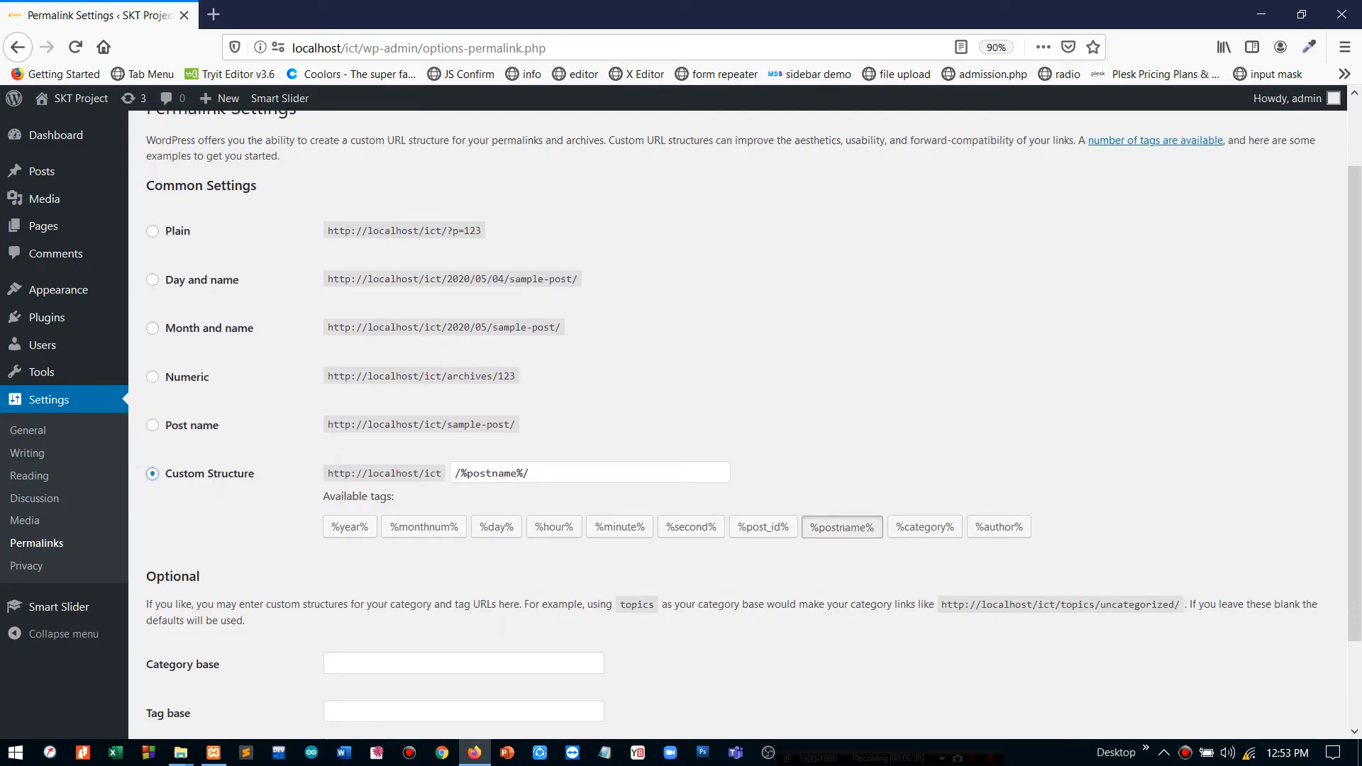
Step: Try adding the year, monthnum, hour, minute, second, post_id, category and author tags to the custom structure, and switch back to Post name
left_click(532, 474)
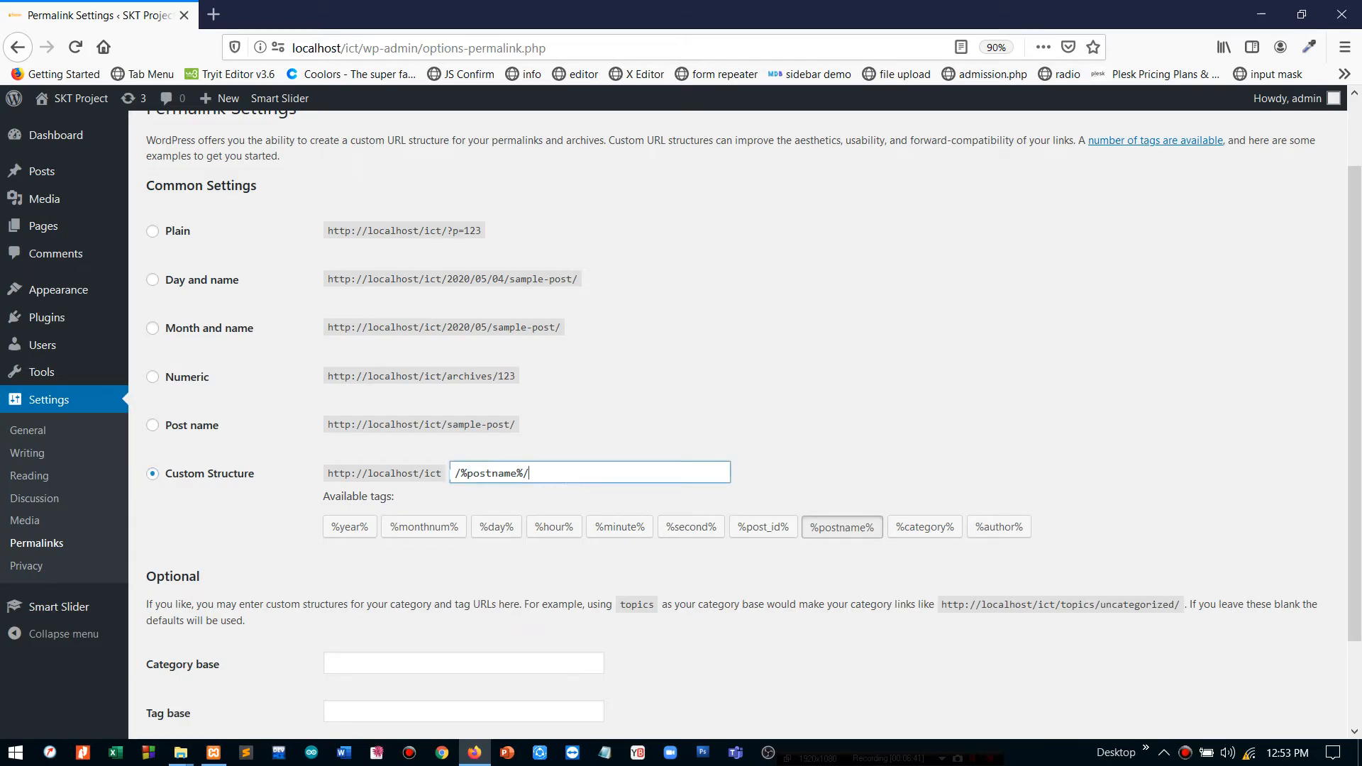
left_click(391, 473)
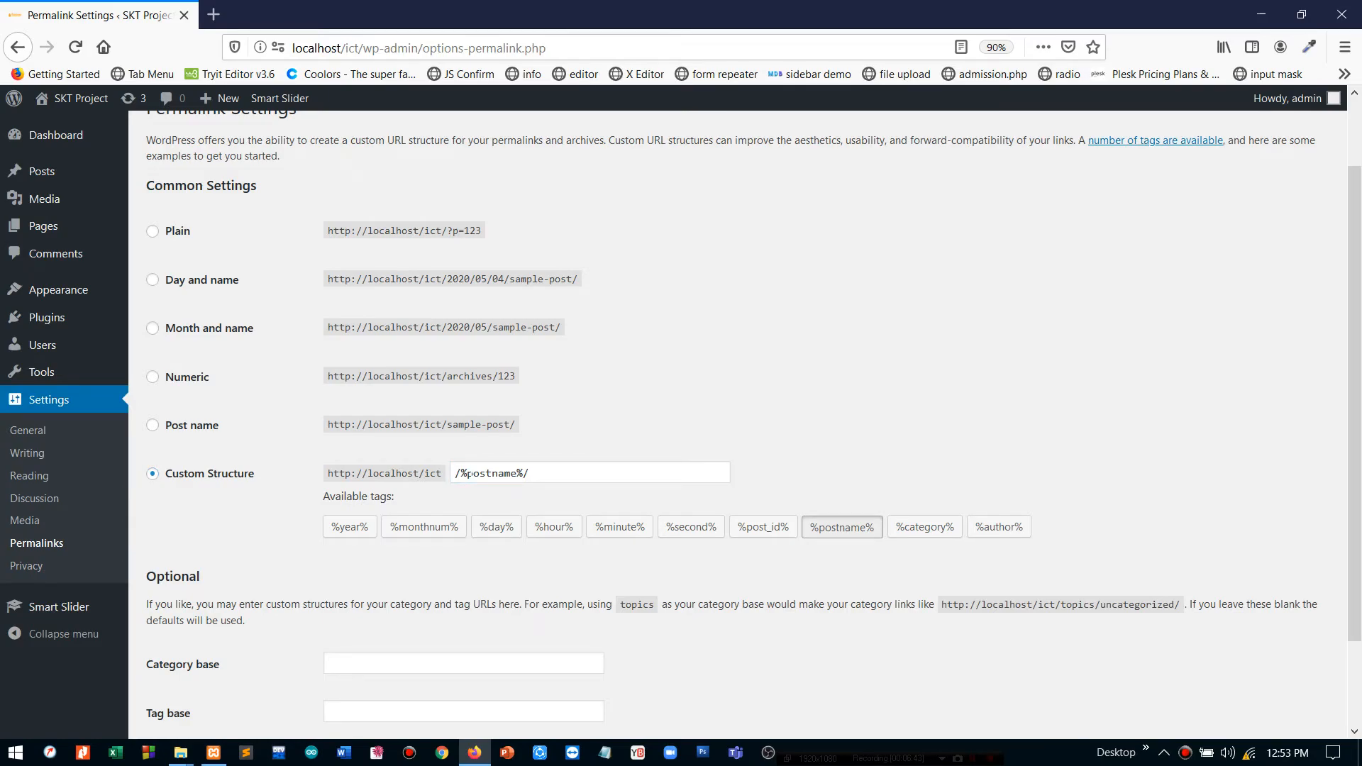
left_click(528, 473)
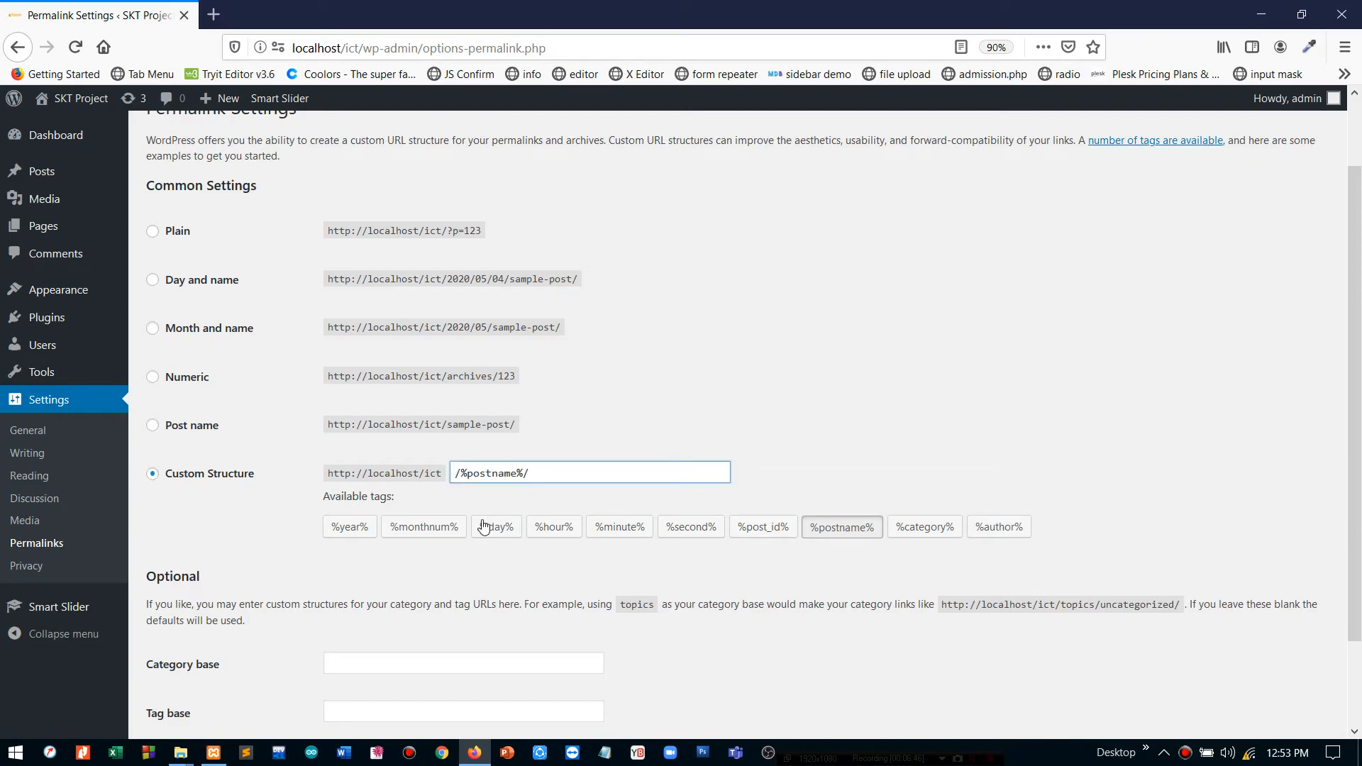
left_click(364, 532)
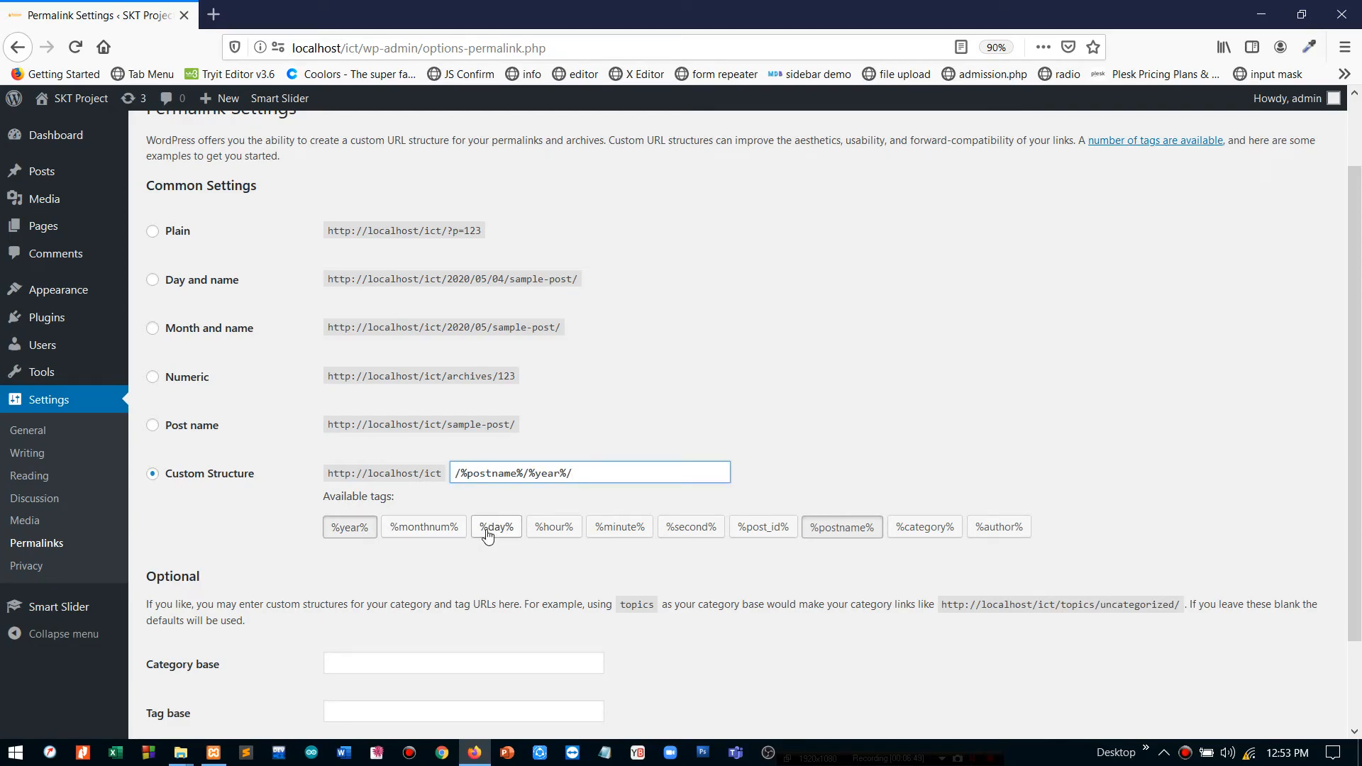
left_click(428, 537)
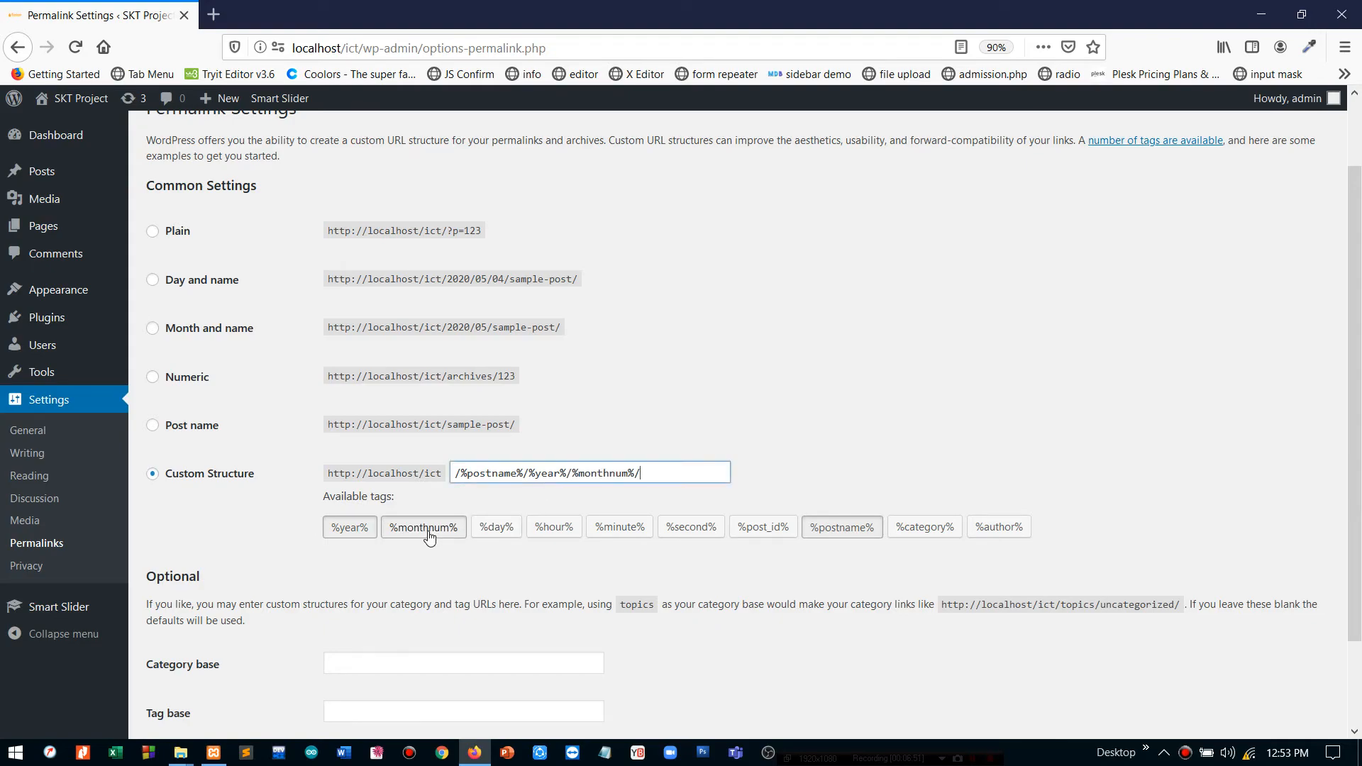
left_click(566, 532)
left_click(618, 527)
left_click(678, 529)
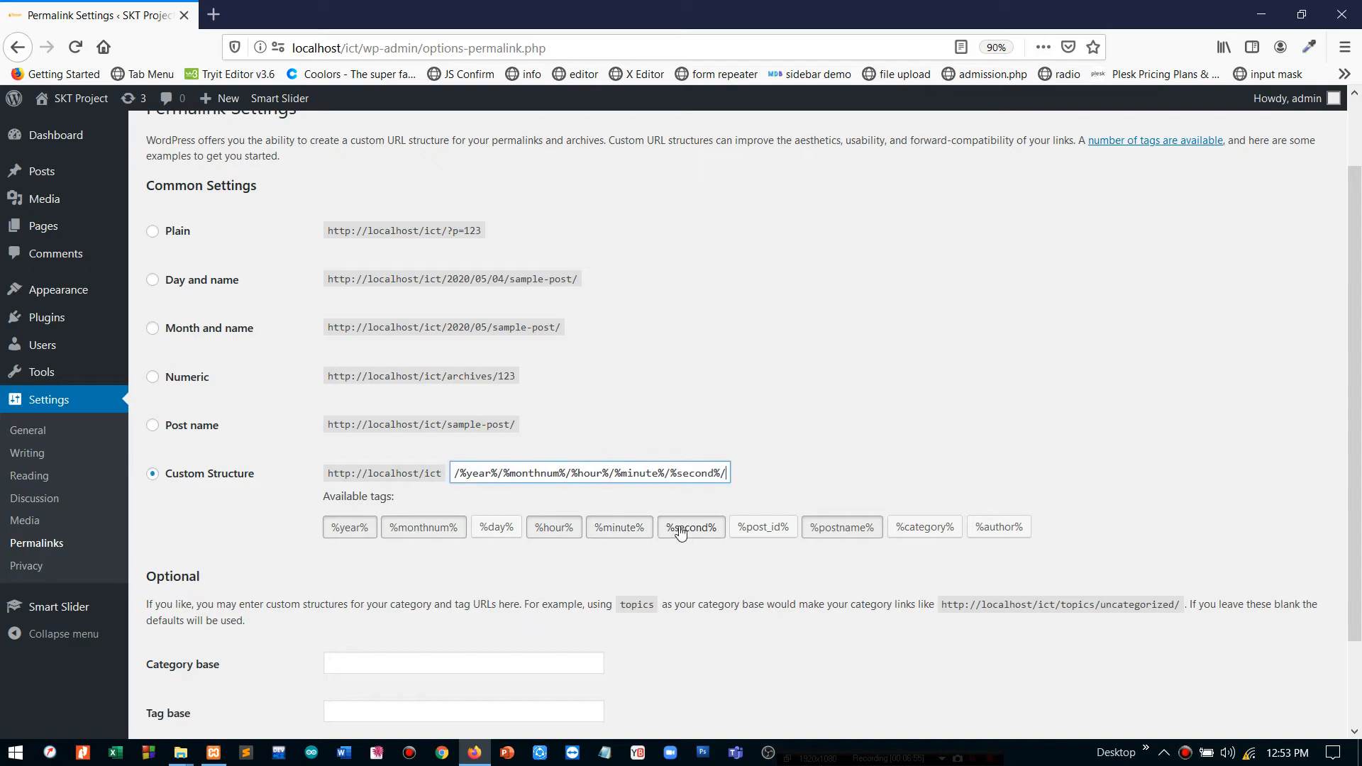
left_click(767, 526)
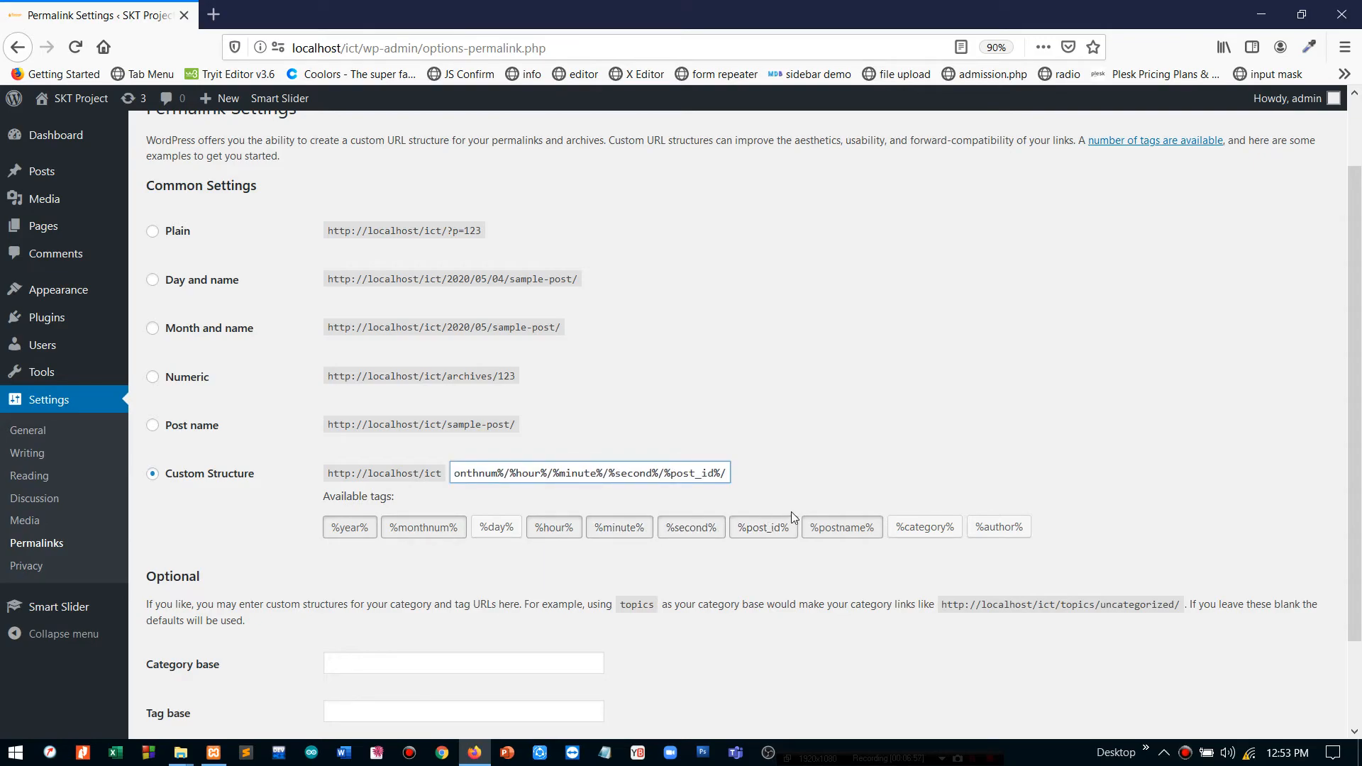
left_click(922, 528)
left_click(997, 526)
triple_click(632, 473)
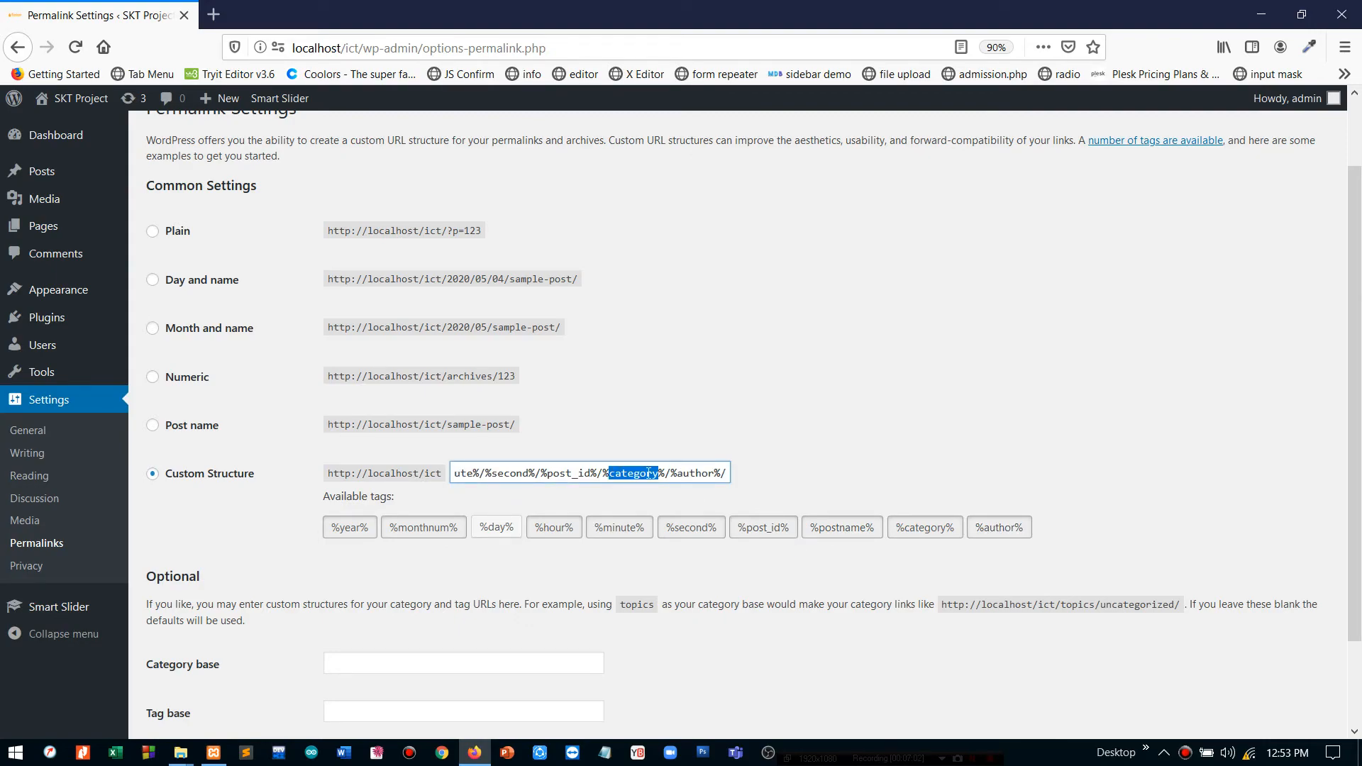
left_click(152, 425)
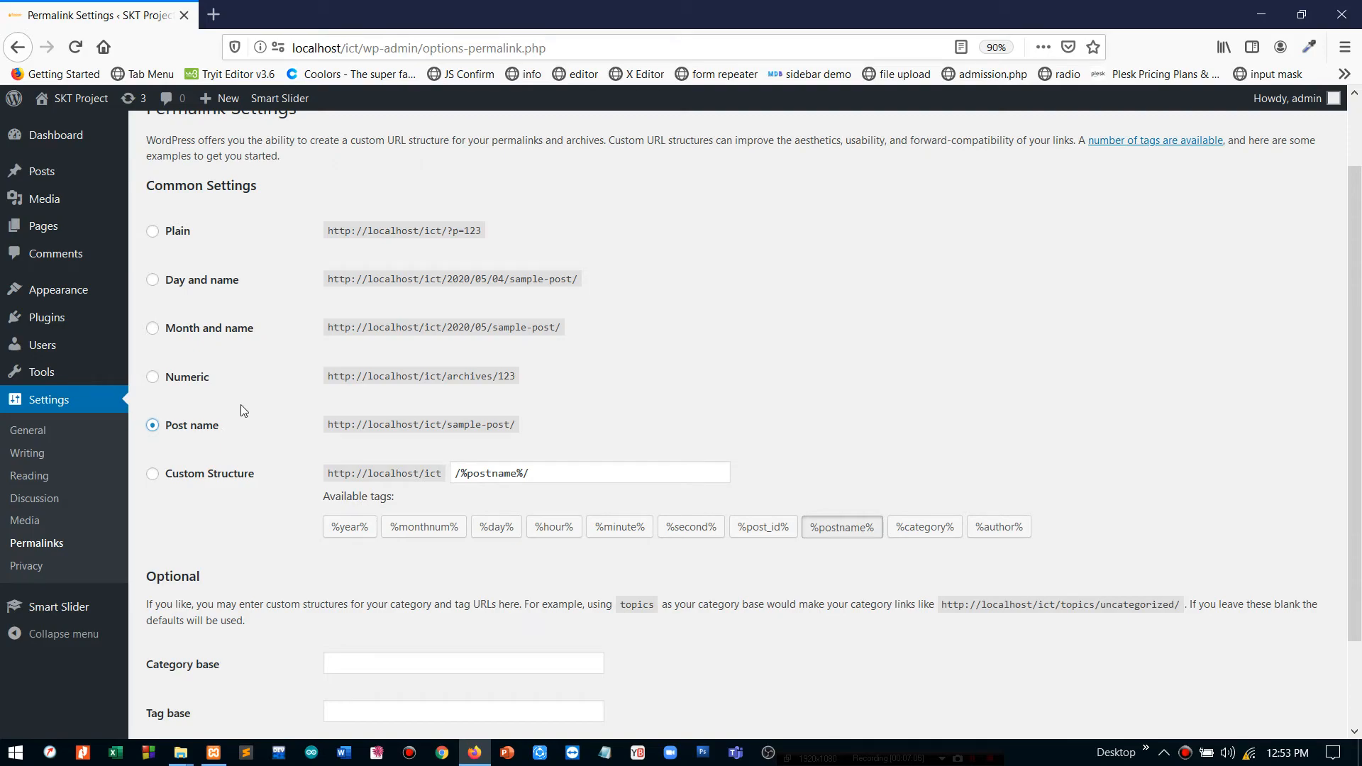
scroll(156, 468, "down", 1)
Step: View the Privacy Settings, open the list of all pages and examine the label on the Privacy Policy draft
left_click(32, 574)
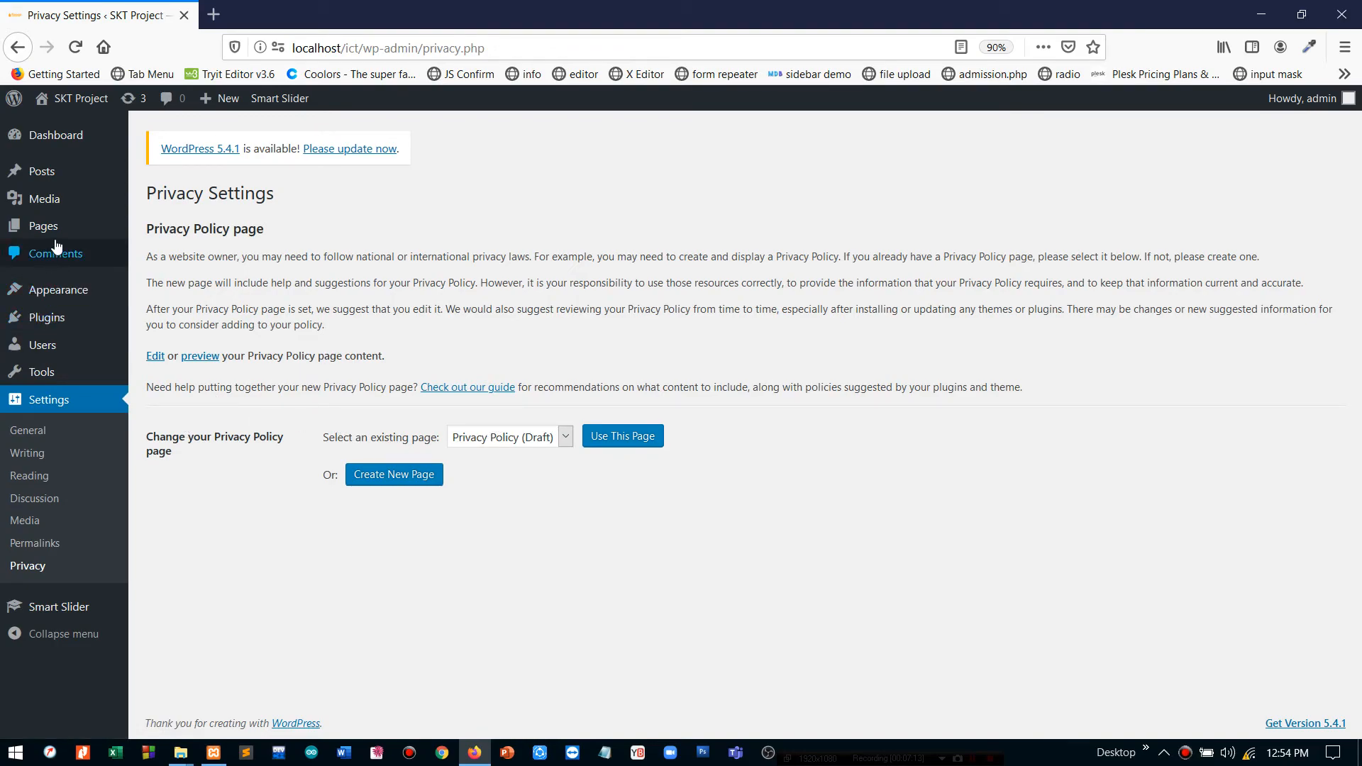
mouse_move(56, 242)
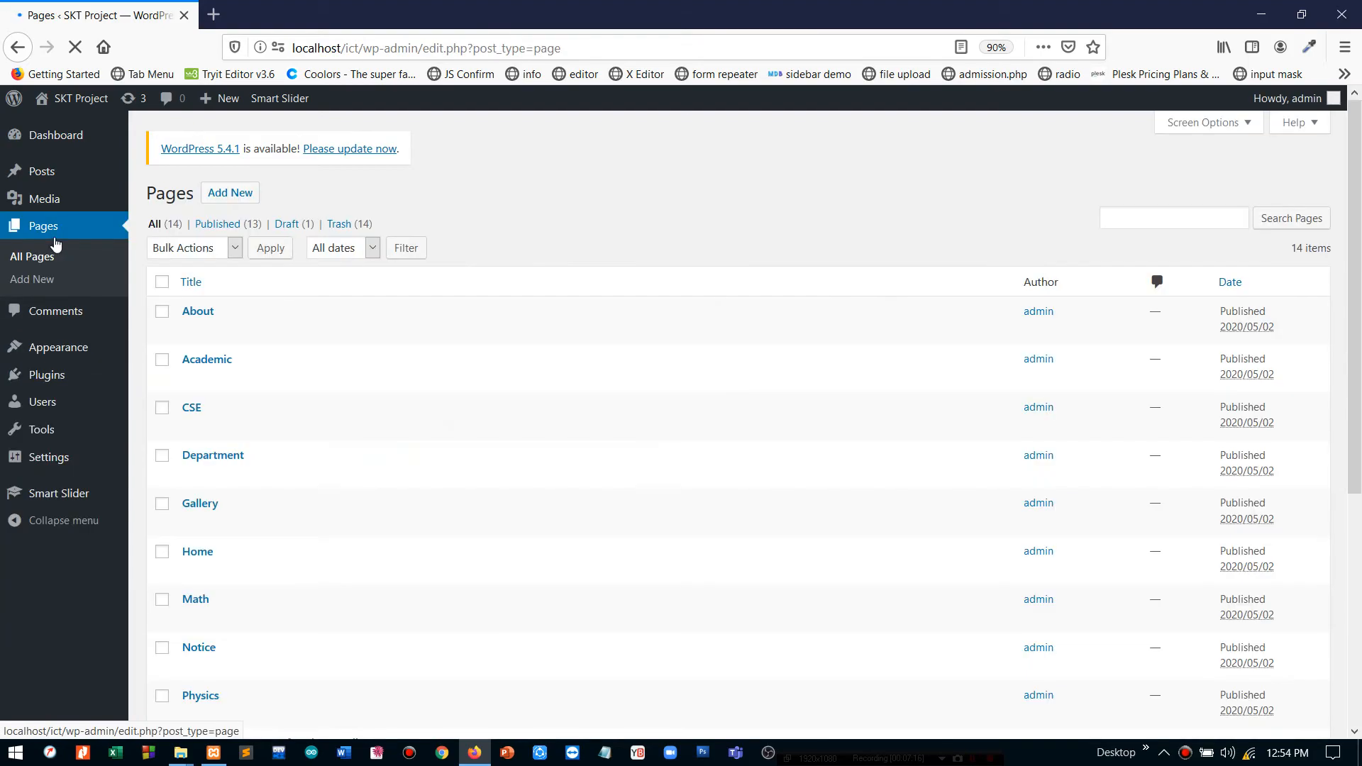
scroll(259, 333, "down", 5)
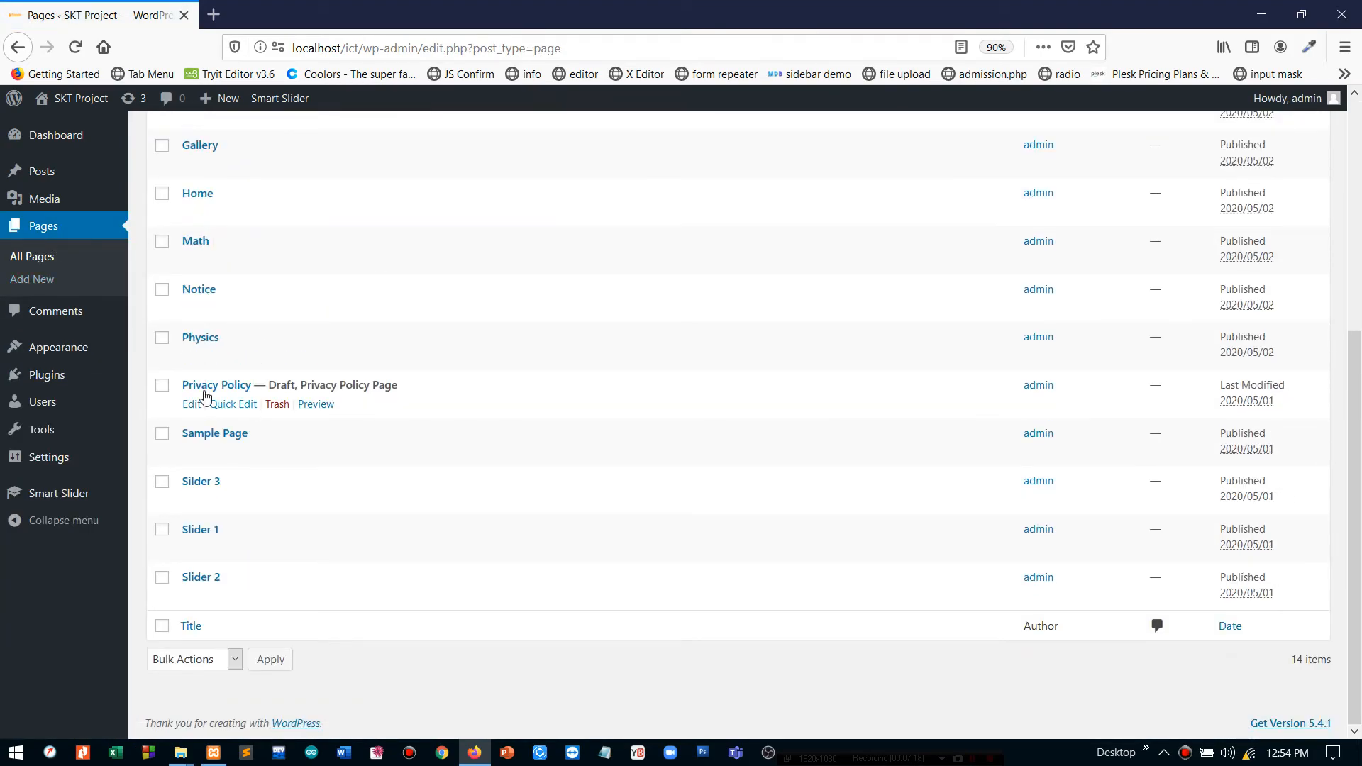
left_click_drag(298, 386, 385, 386)
scroll(375, 364, "up", 3)
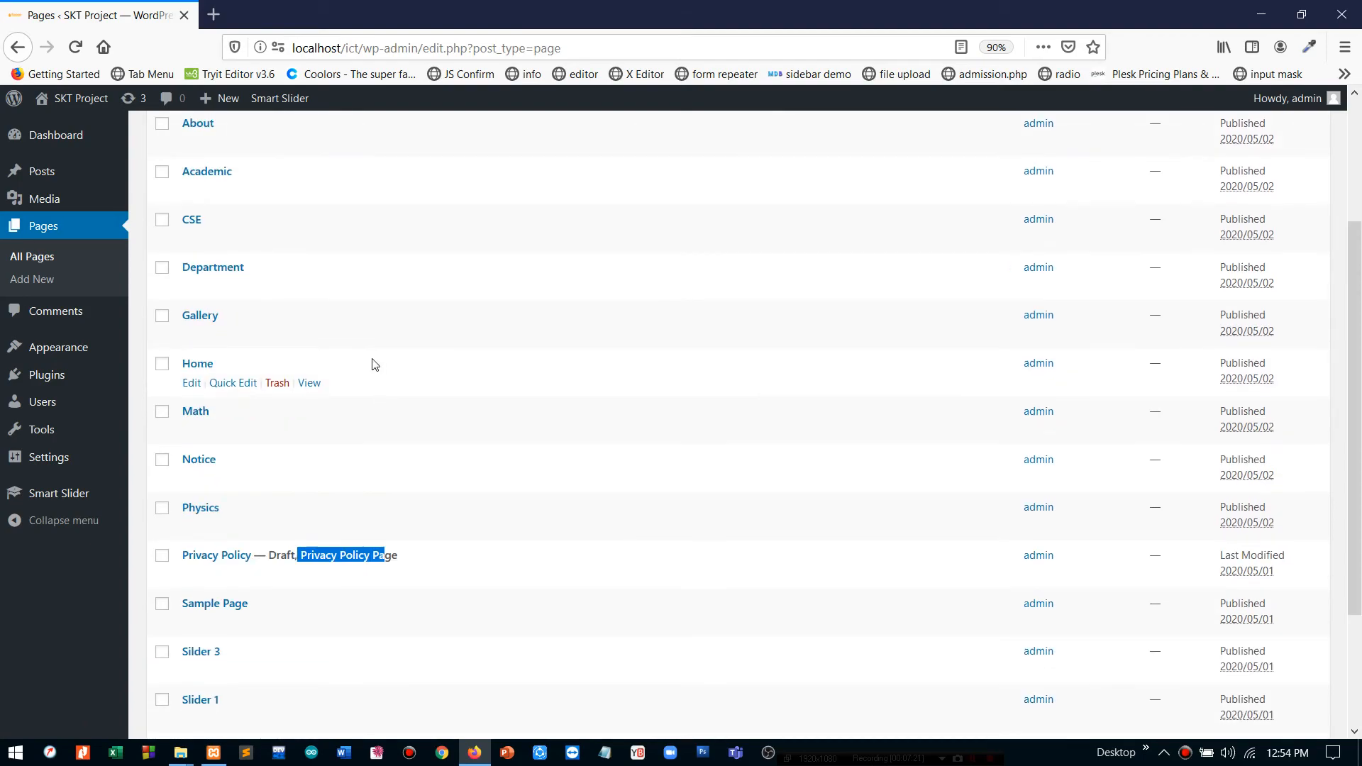
scroll(269, 323, "up", 2)
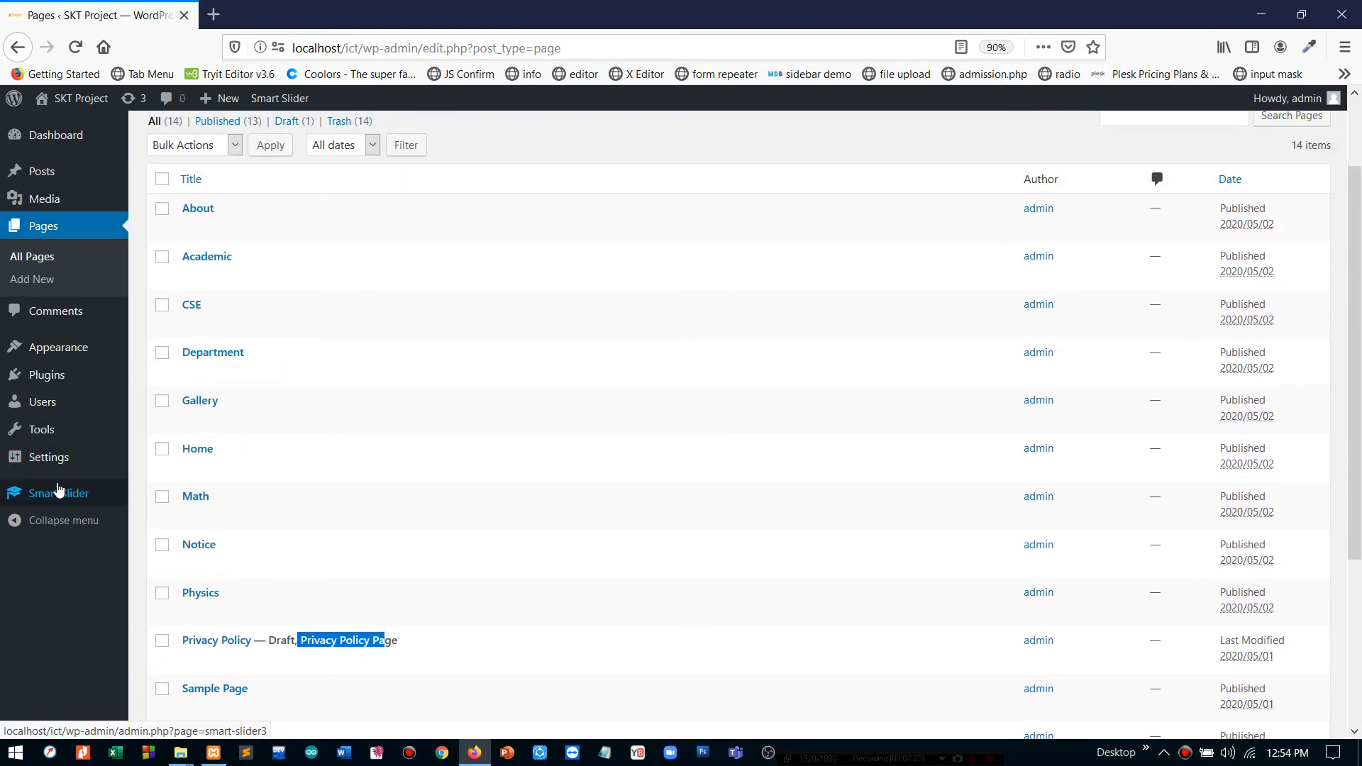
Step: Return to the Privacy Settings and view the existing pages available as the privacy policy page, keeping Privacy Policy (Draft)
mouse_move(61, 461)
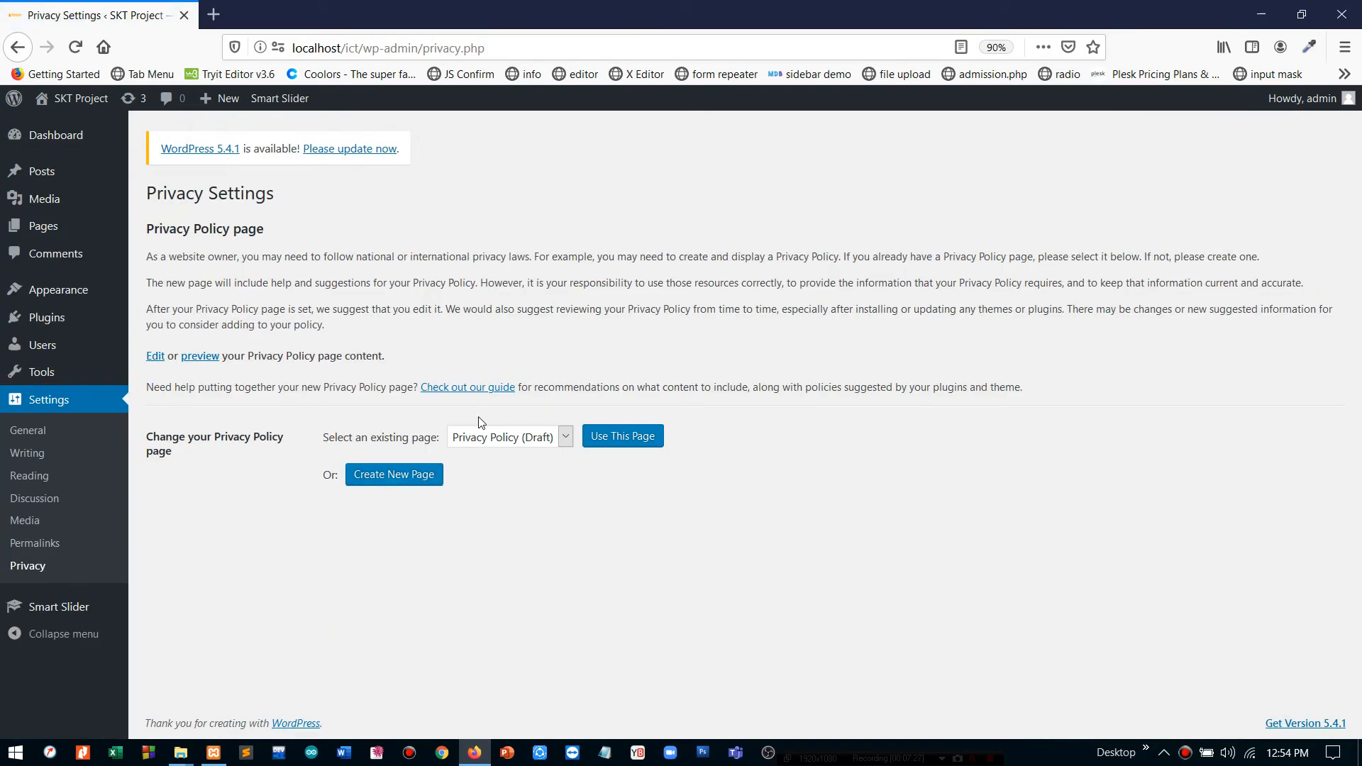
left_click(522, 440)
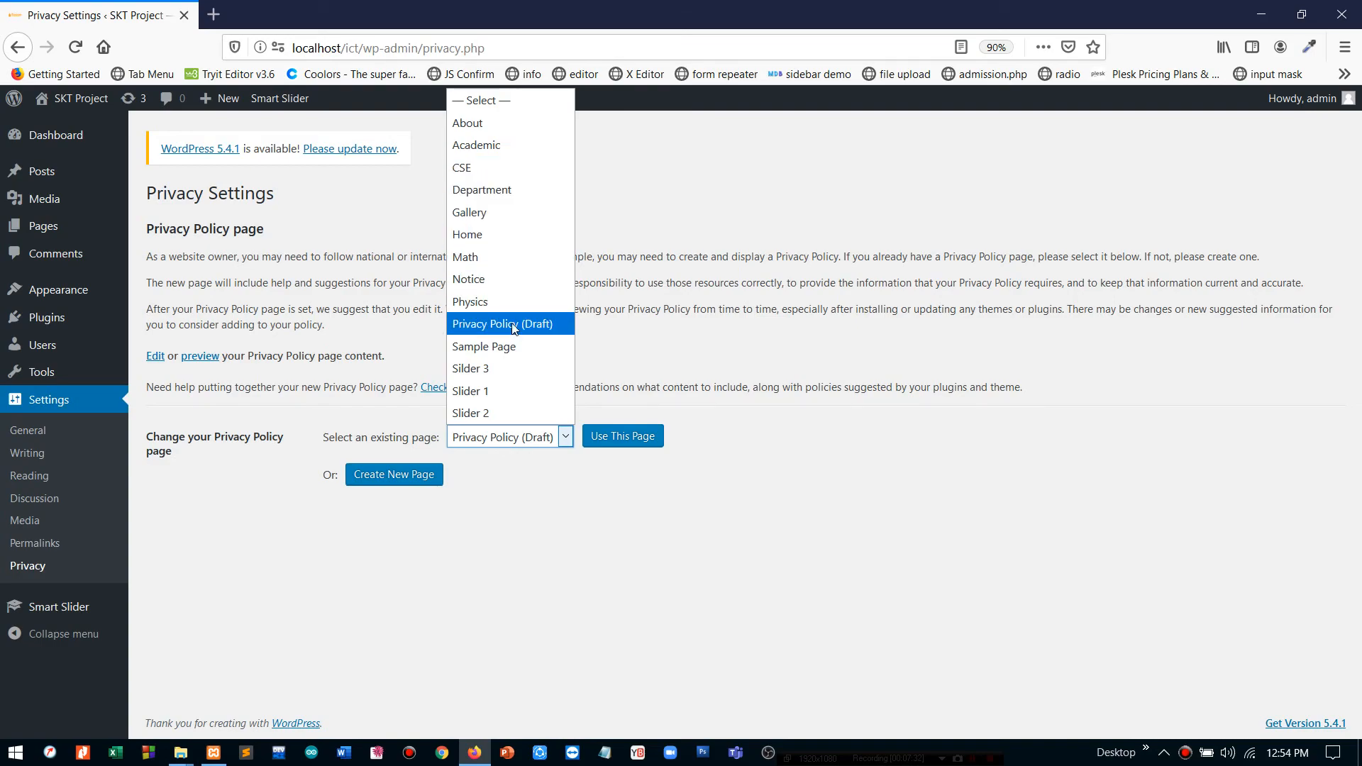
left_click(481, 524)
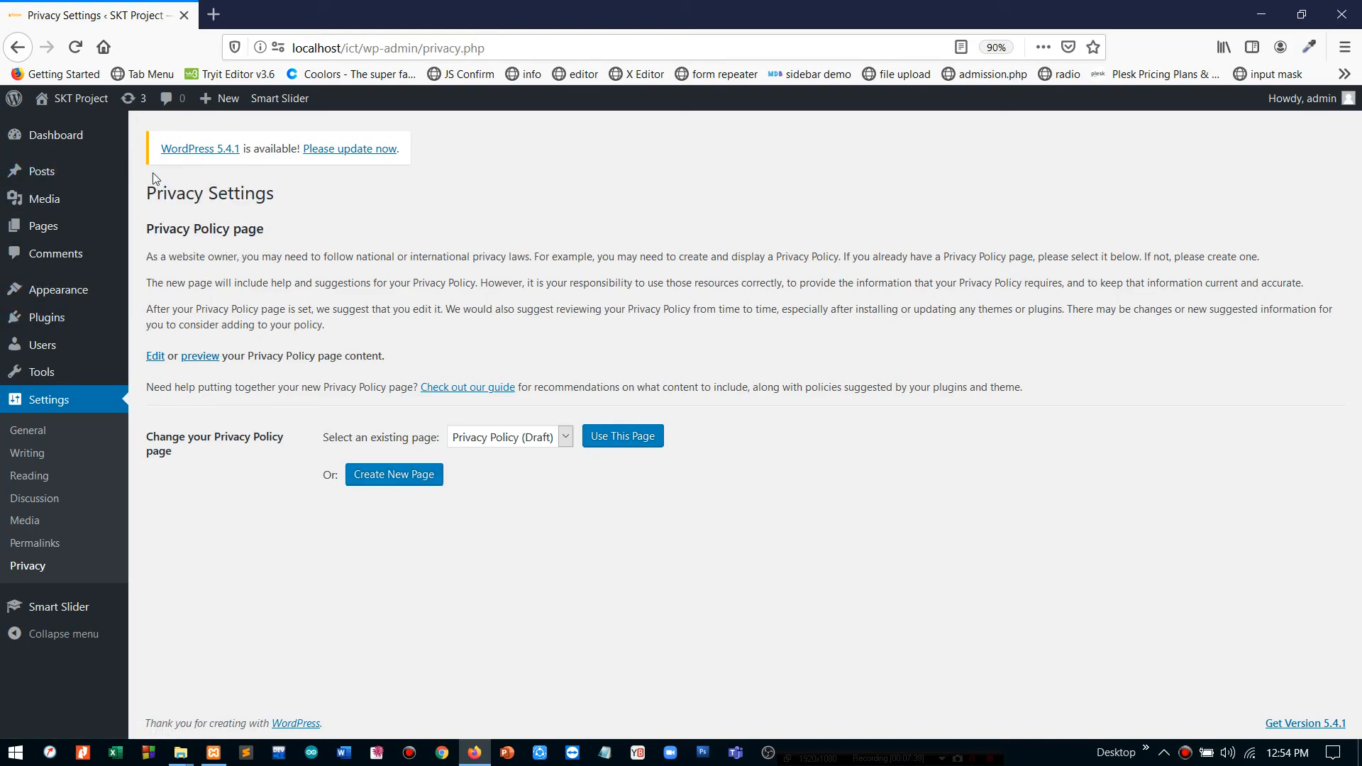
Step: Open the list of all posts
left_click(35, 172)
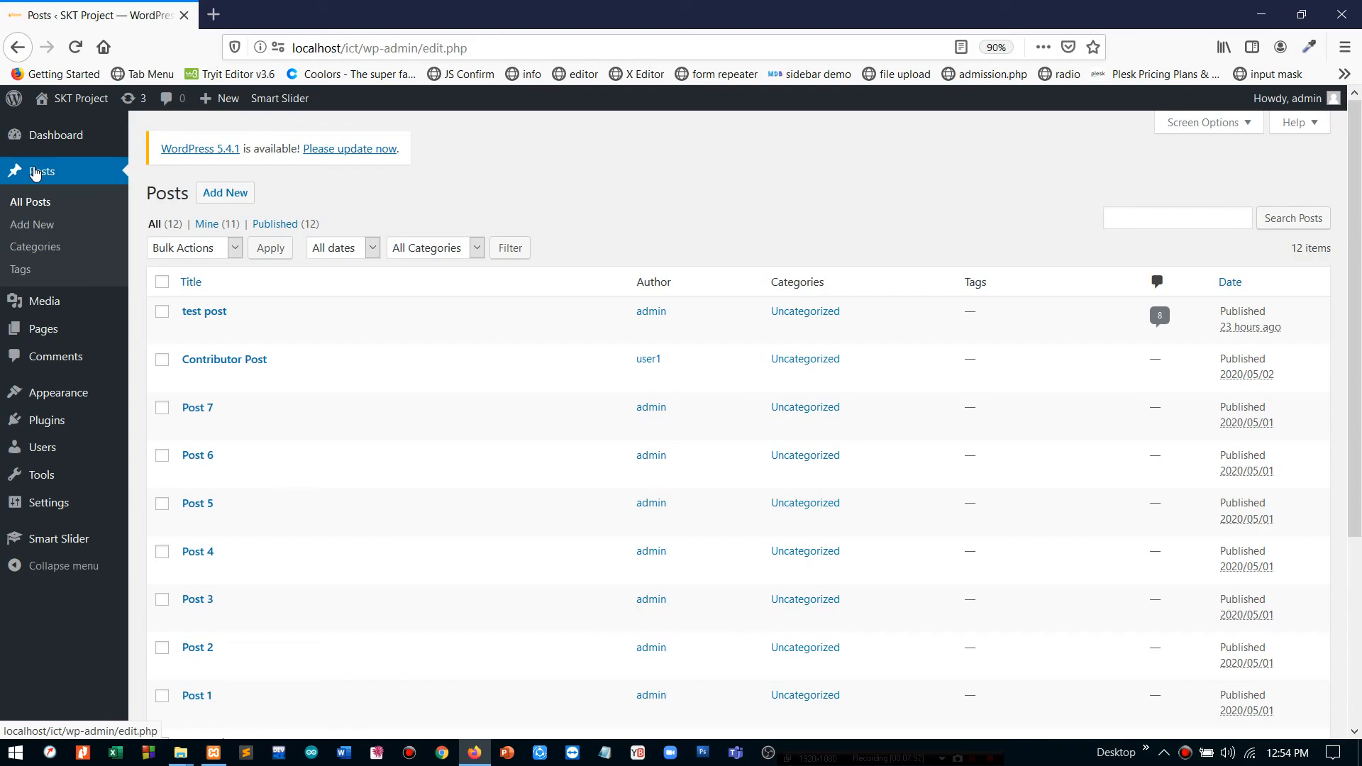
mouse_move(189, 407)
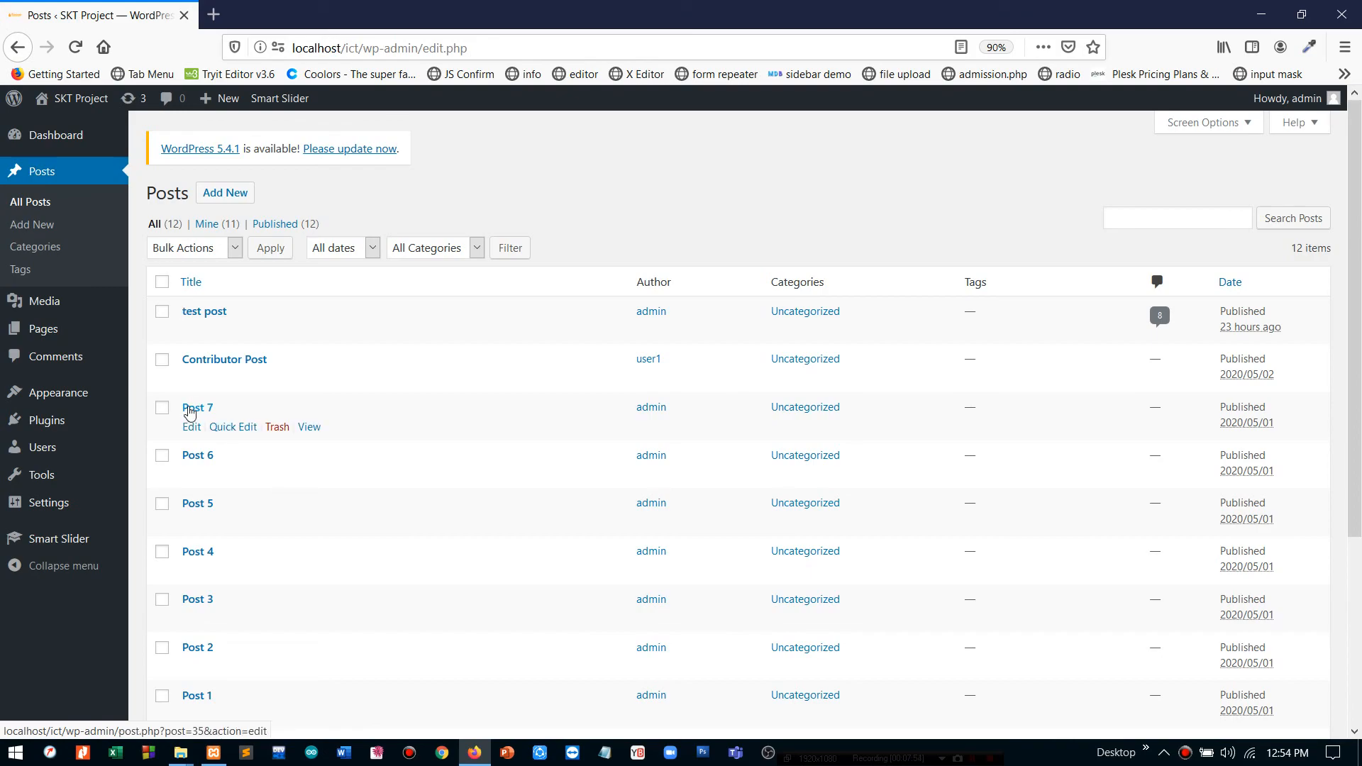